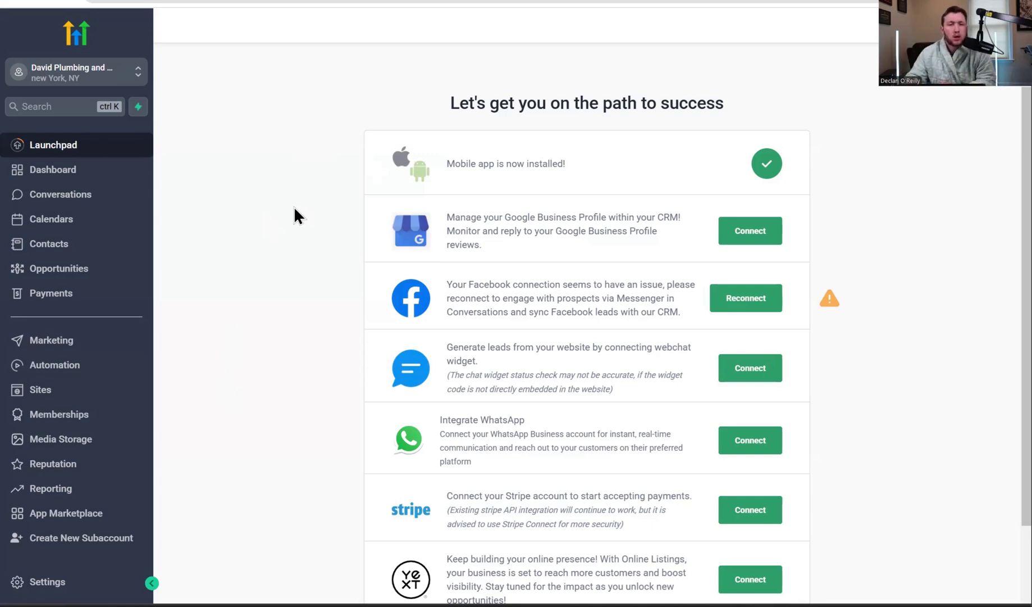
- Go to Sites and show the Websites list containing Woman's Fashion Boutique
left_click(79, 397)
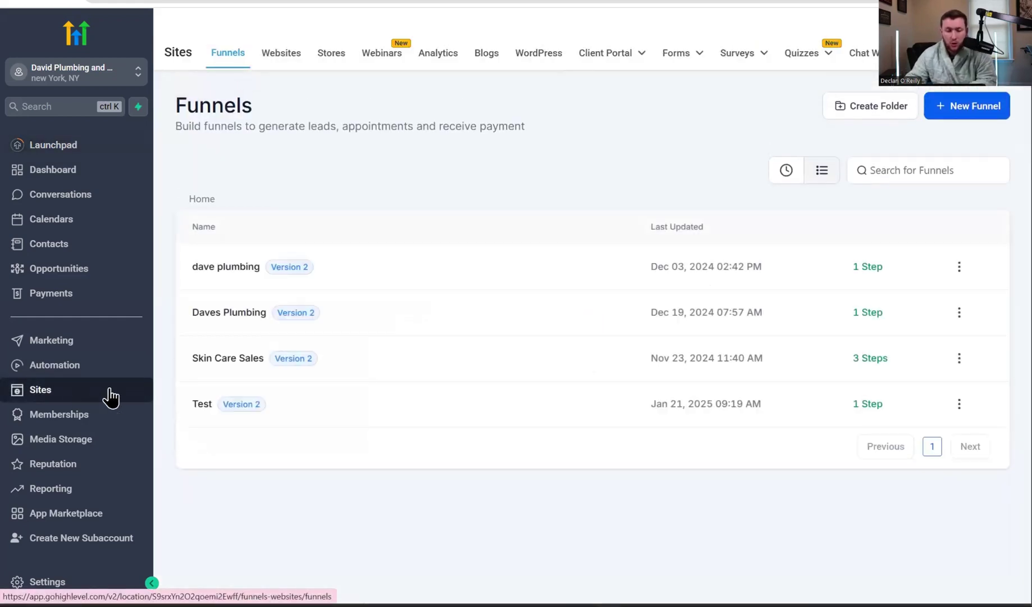
left_click(281, 56)
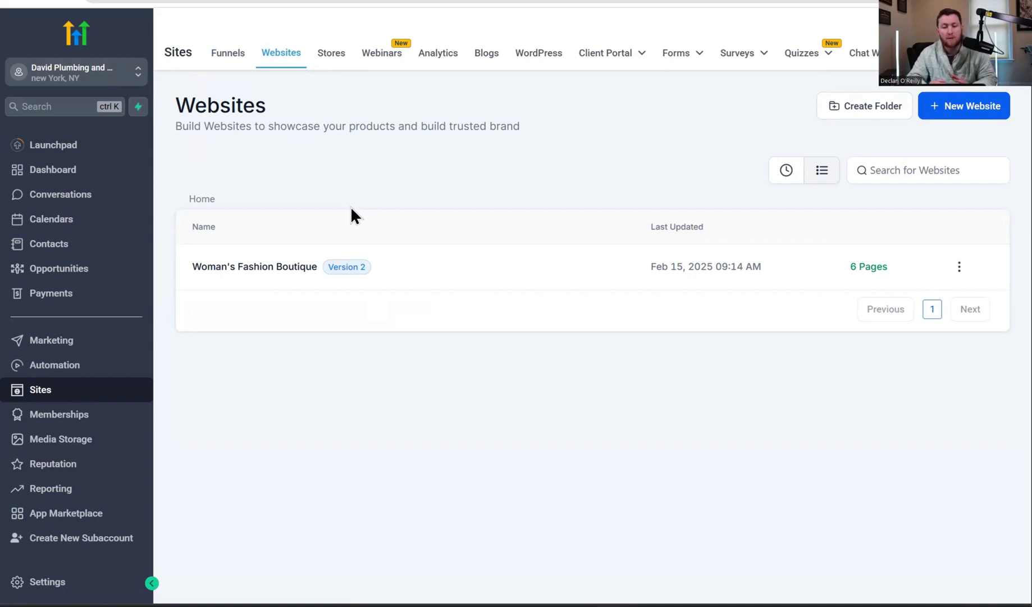
- Open the Woman's Fashion Boutique Home page in the website editor
left_click(286, 268)
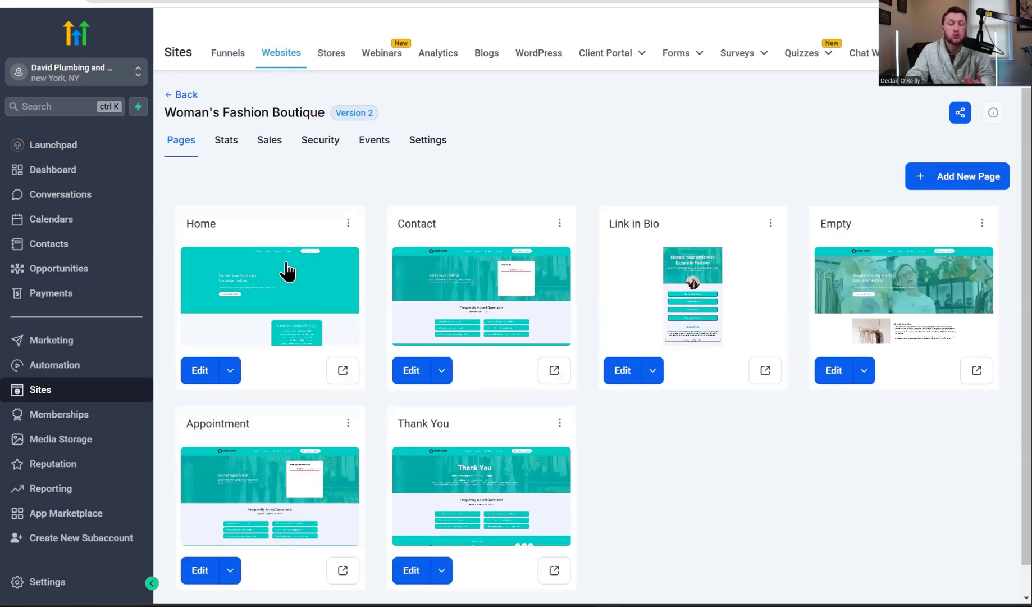
left_click(230, 371)
left_click(237, 342)
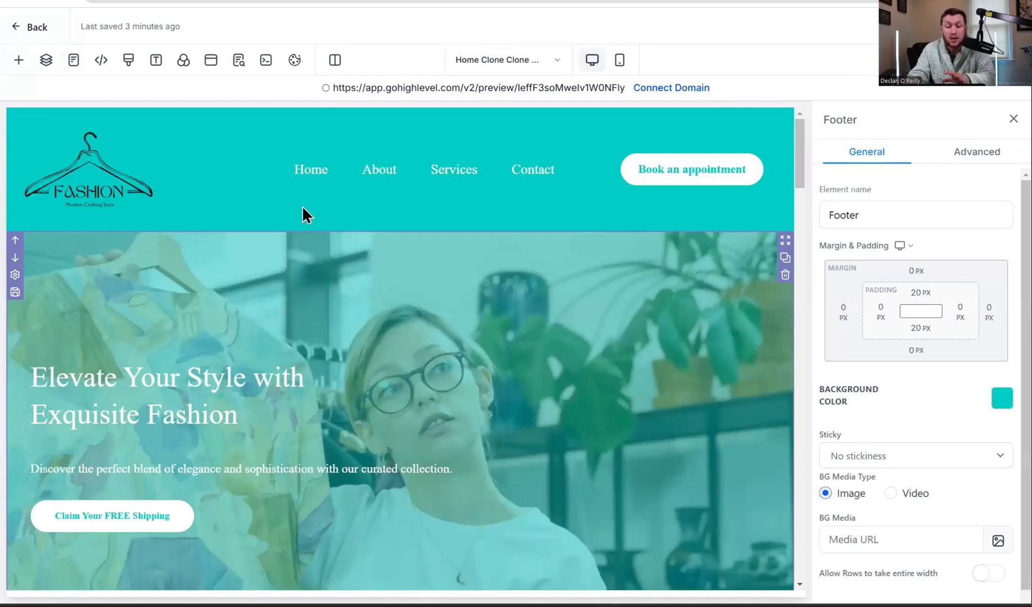
- Add the Store element to the site, creating a Products List page
left_click(18, 60)
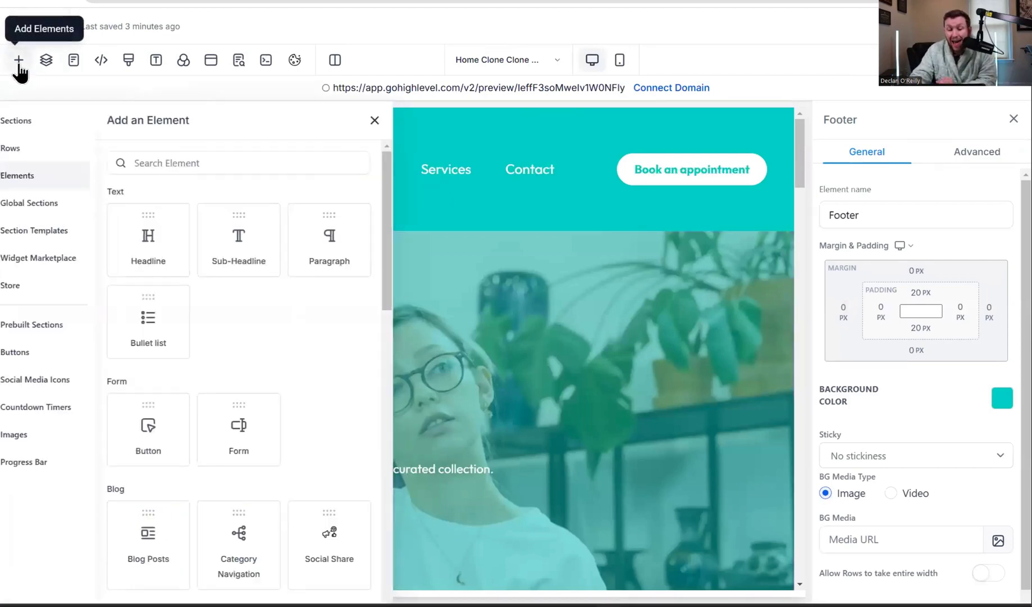
left_click(61, 288)
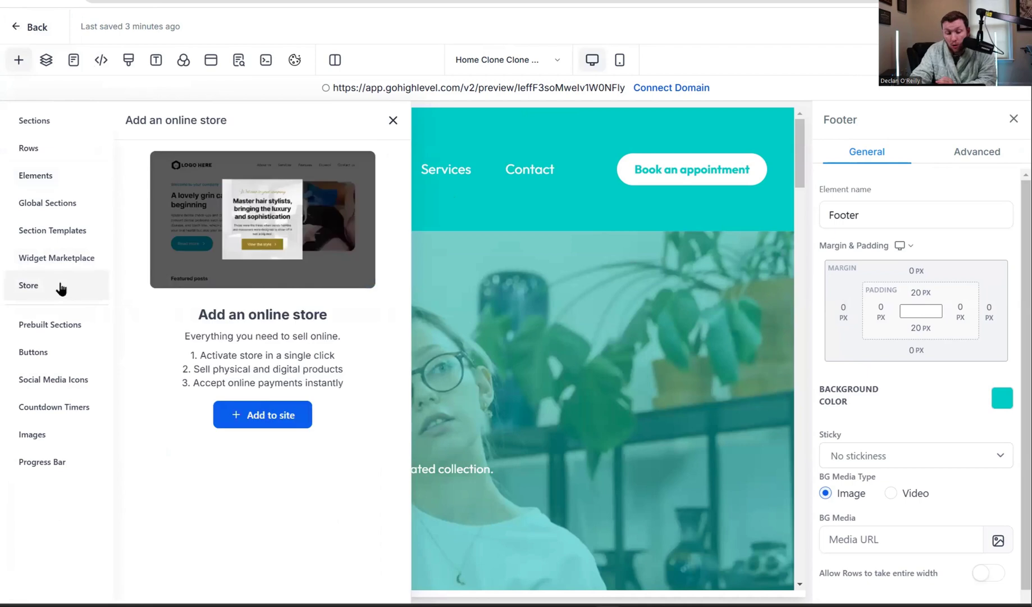
left_click(276, 422)
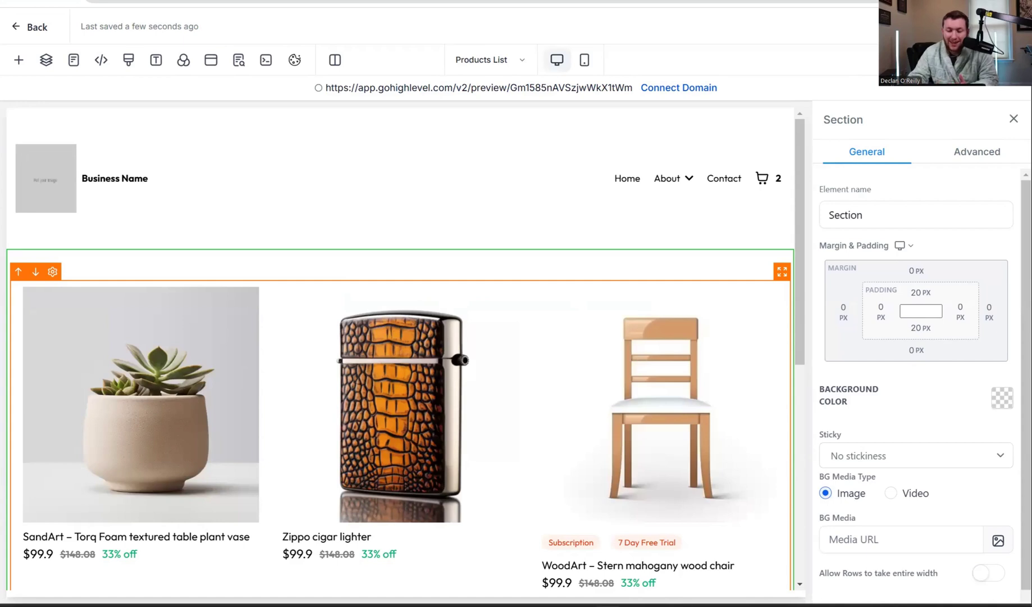
scroll(507, 217, "down", 7)
scroll(537, 273, "up", 7)
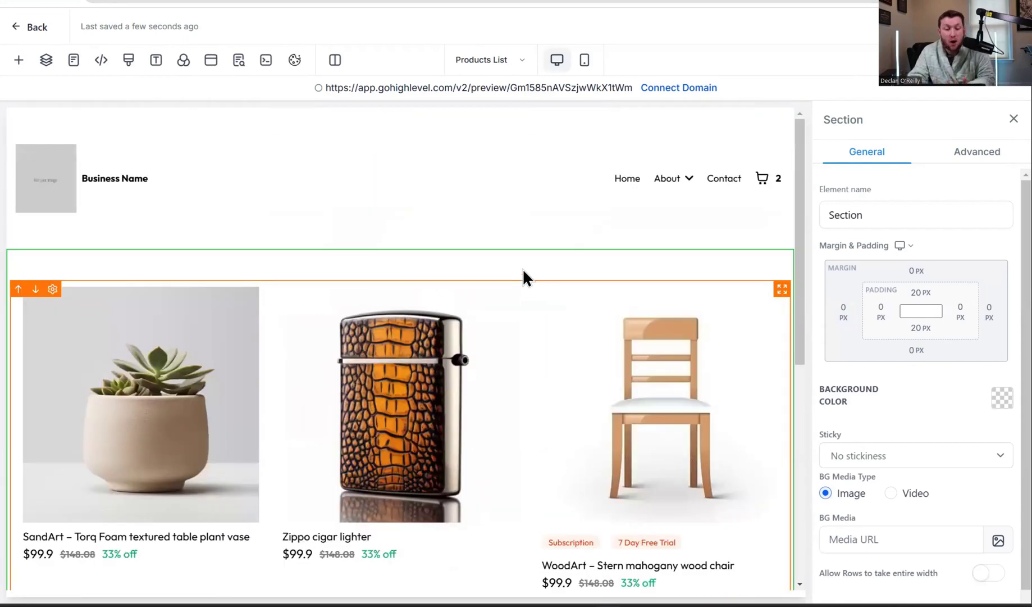
- Return from the editor to the site's Pages grid and browse it
left_click(41, 27)
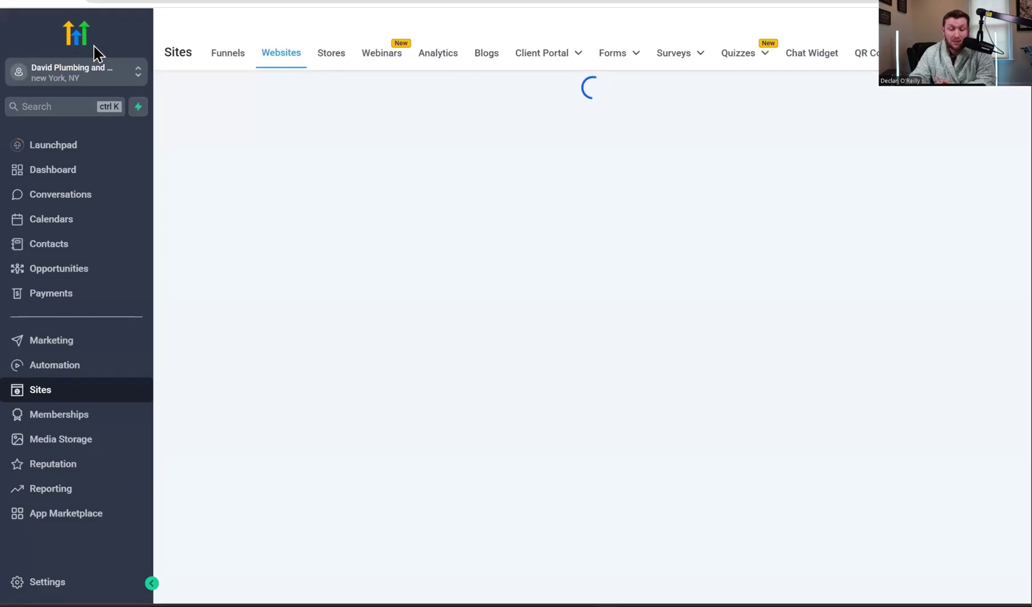
scroll(491, 254, "down", 5)
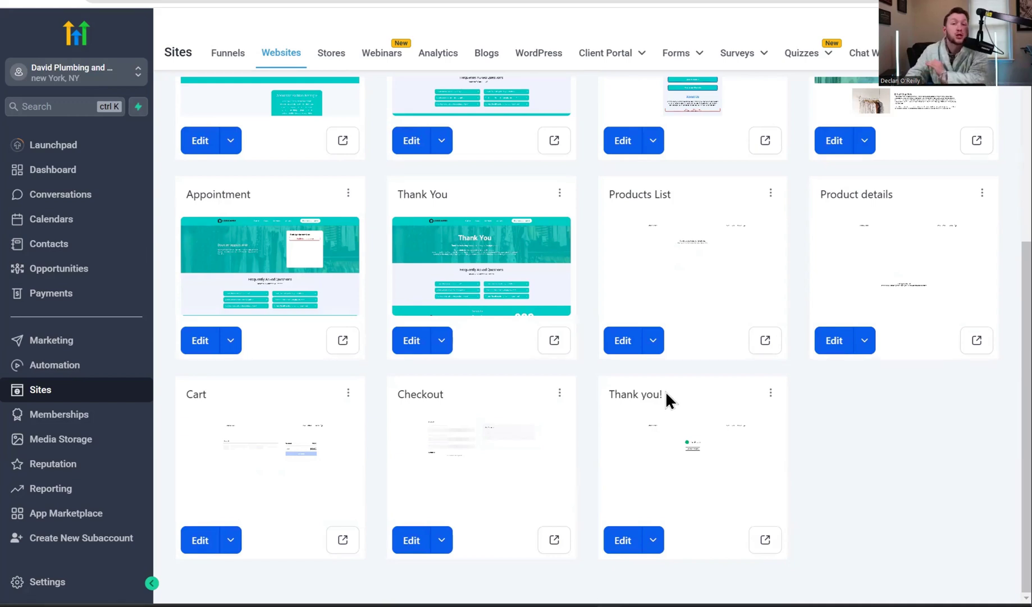
scroll(668, 399, "up", 4)
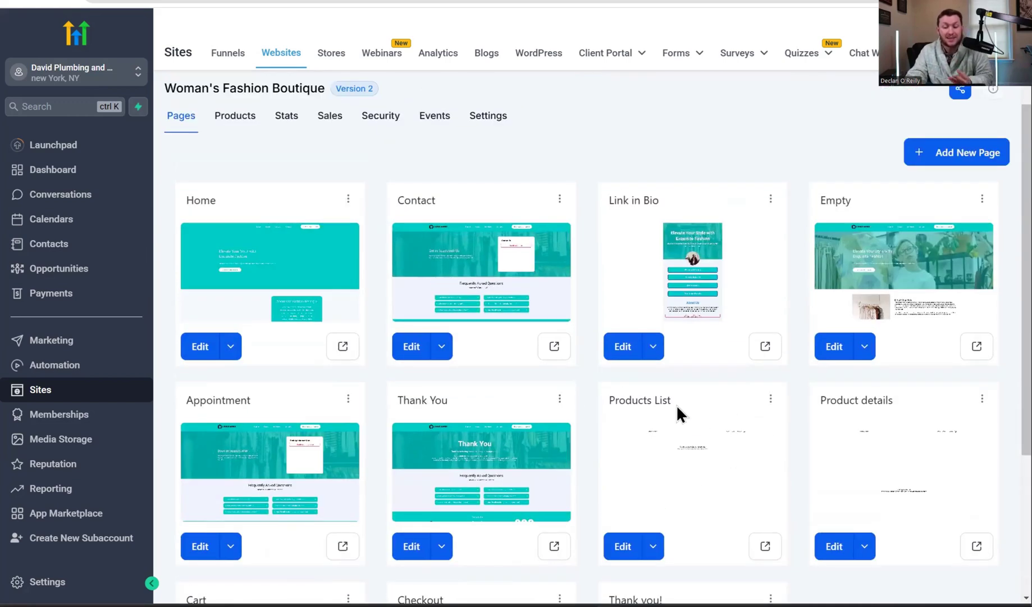
scroll(661, 422, "down", 4)
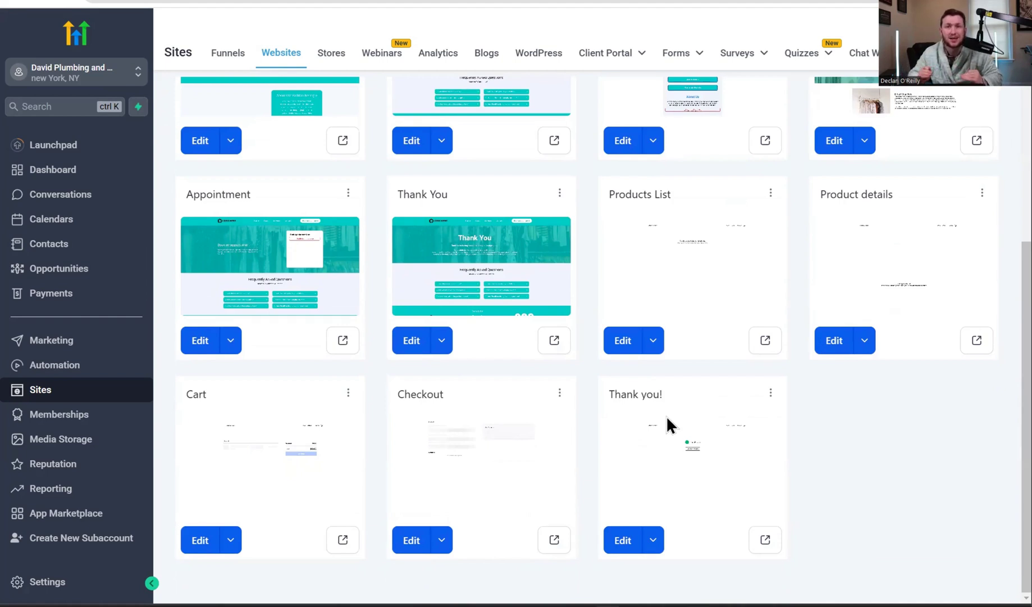
scroll(666, 416, "up", 4)
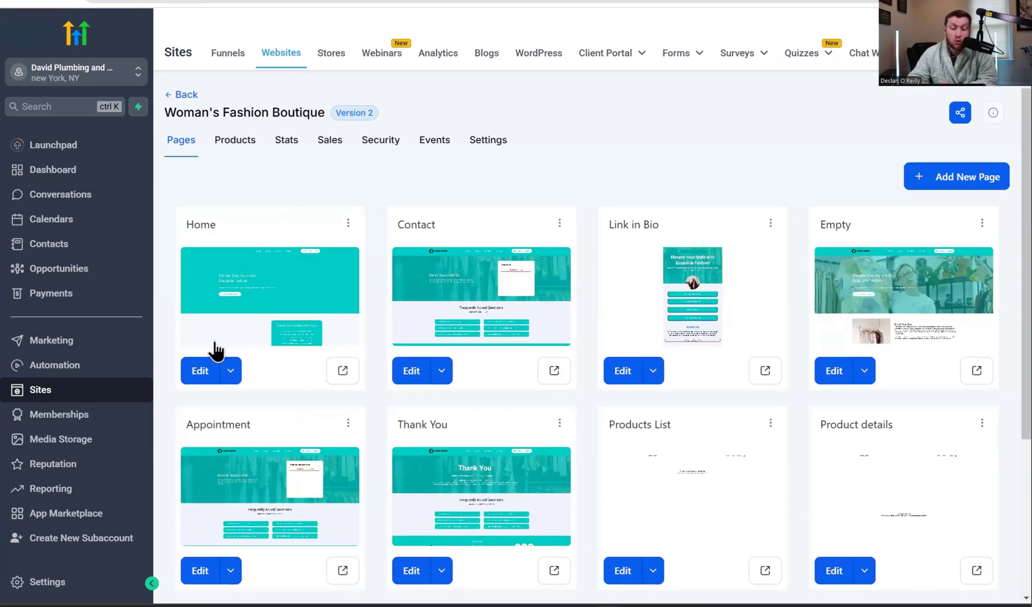
- Preview the live Home page and its cart page, dismissing the free-shipping popup
left_click(299, 329)
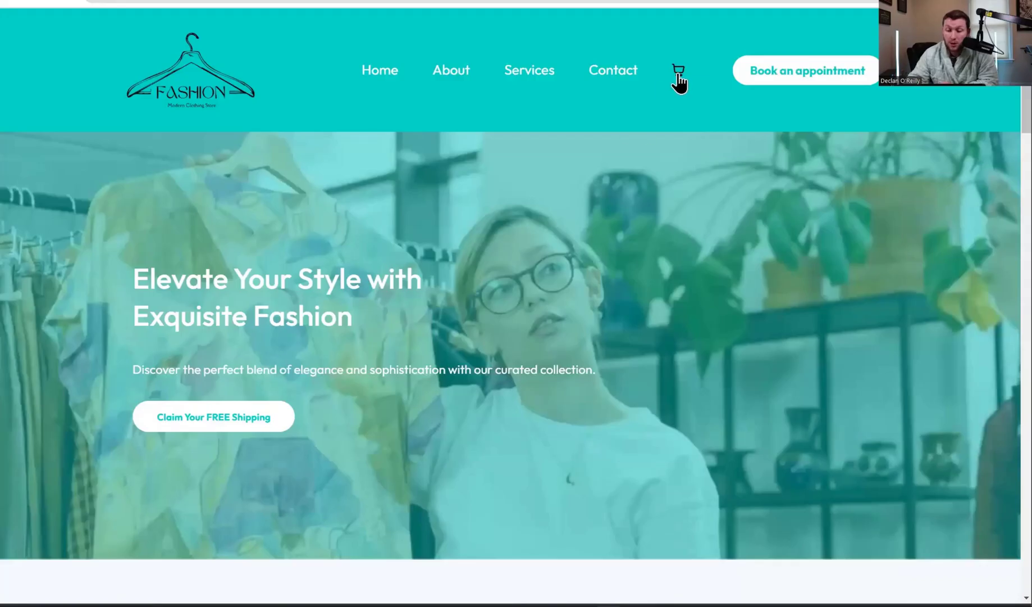
left_click(678, 73)
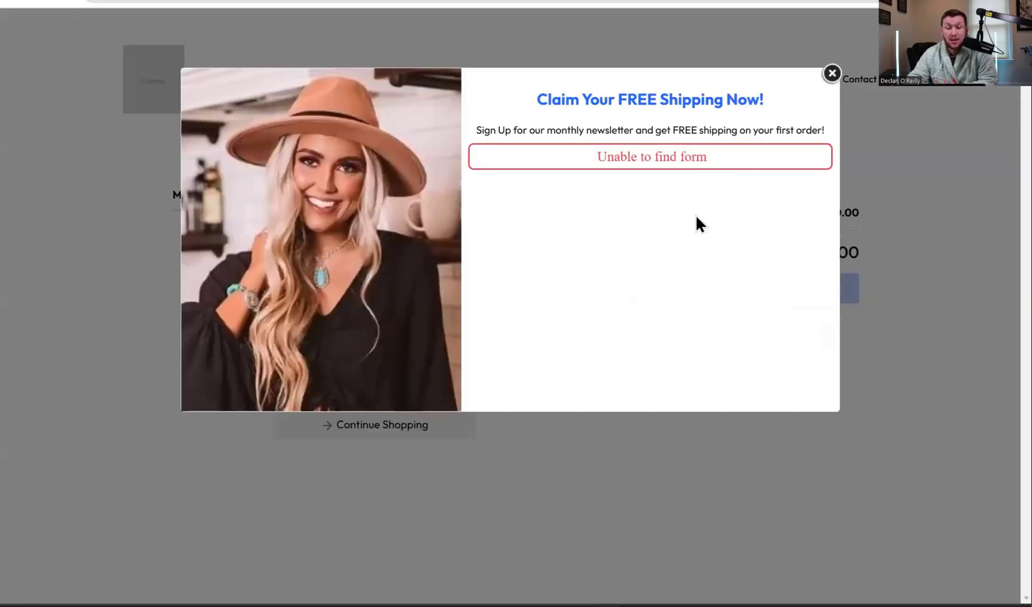
left_click(832, 71)
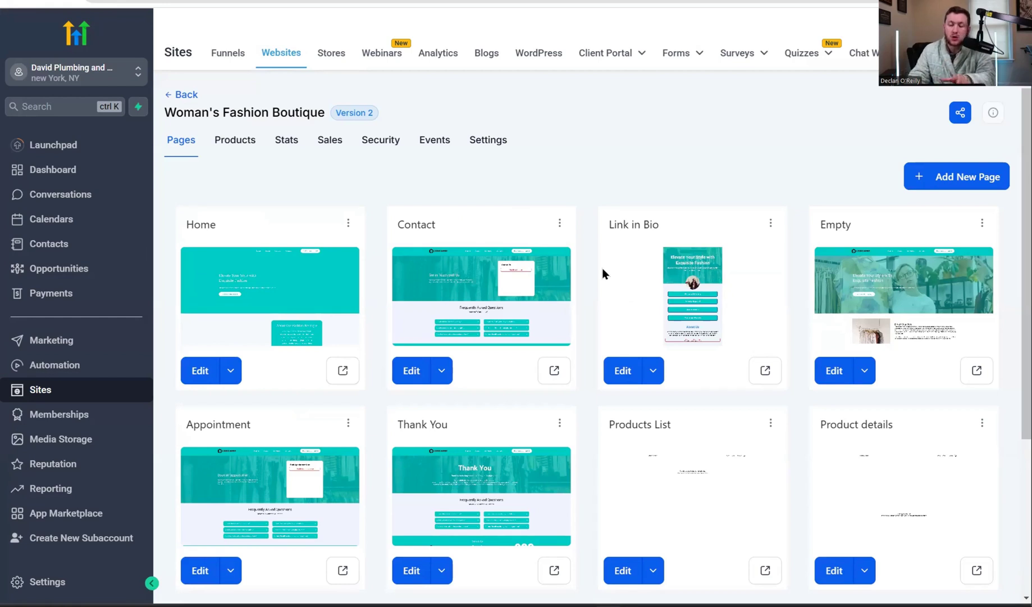
scroll(617, 279, "down", 3)
scroll(617, 280, "down", 1)
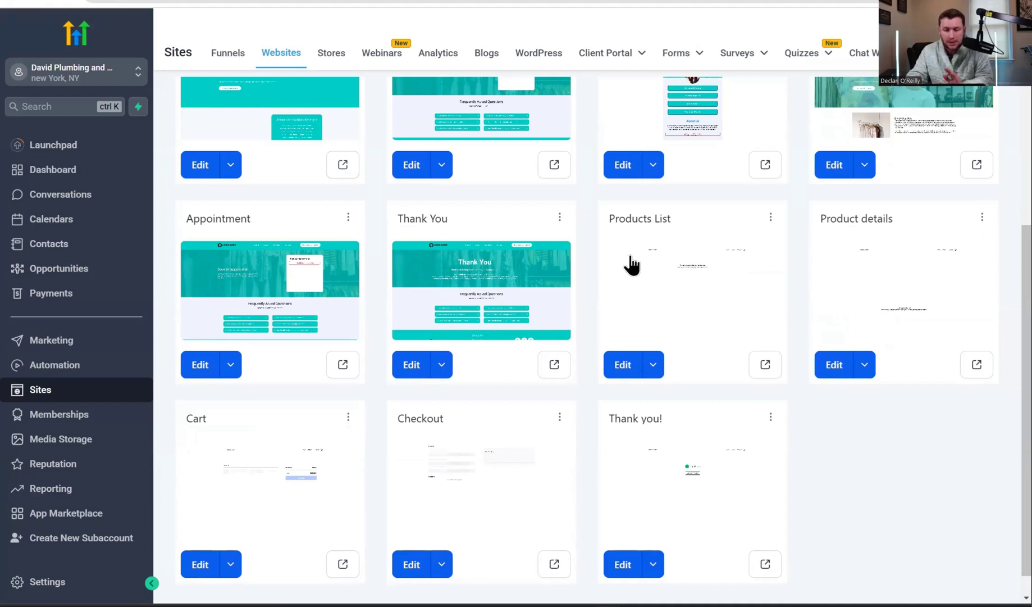
- Go to Payments > Products and start a new product
left_click(107, 302)
mouse_move(806, 68)
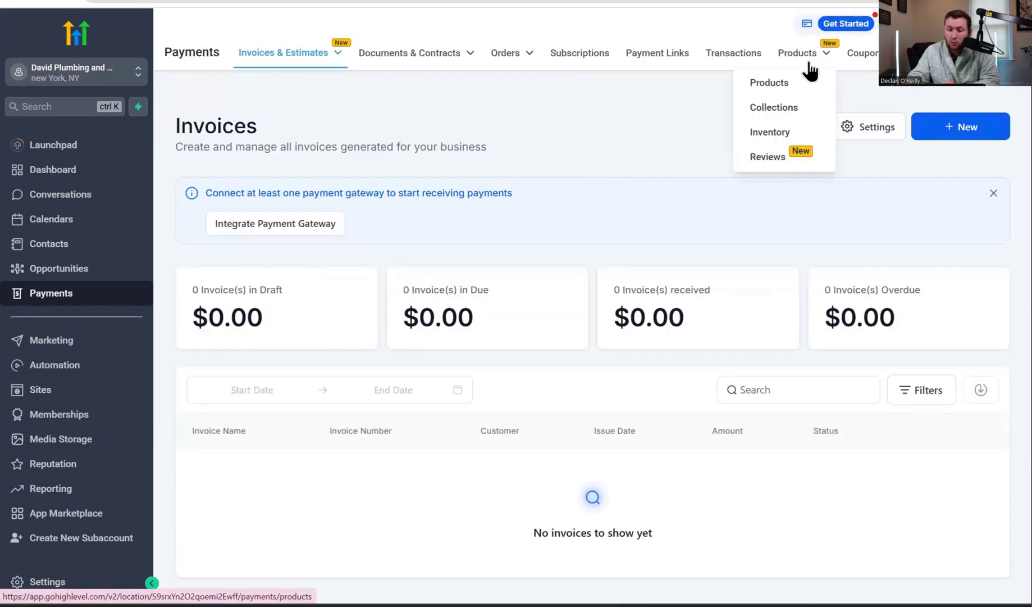
left_click(788, 93)
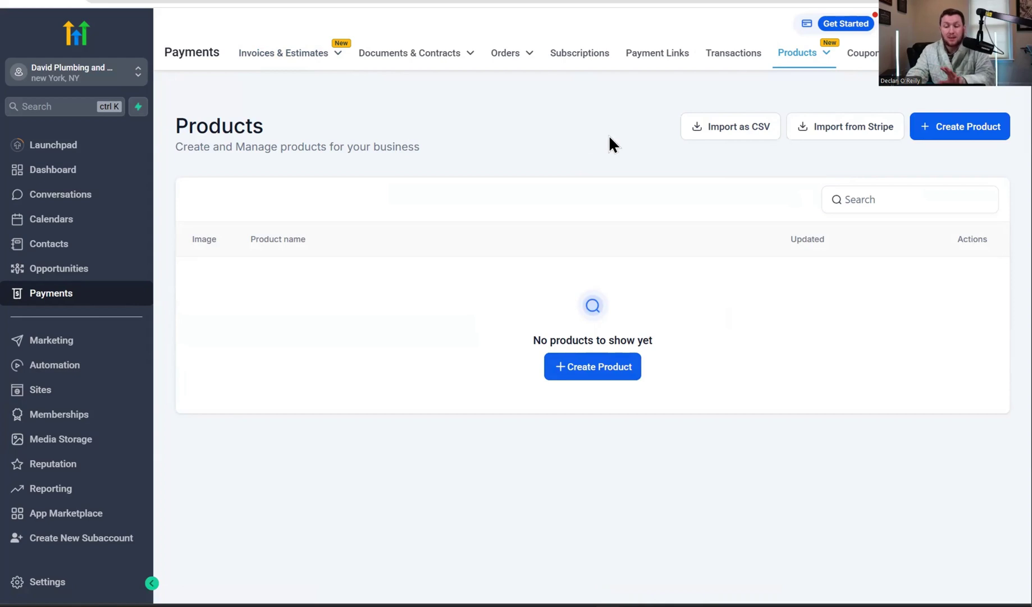
left_click(603, 370)
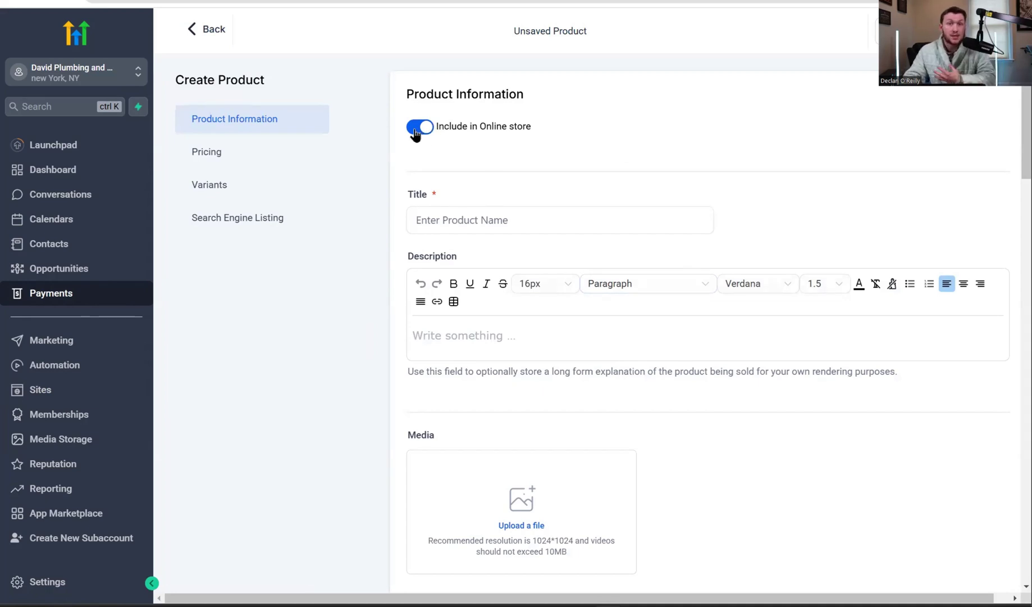
- Enter the title 'T-Shirt' and the description 'Blue T-Shirt'
left_click(484, 211)
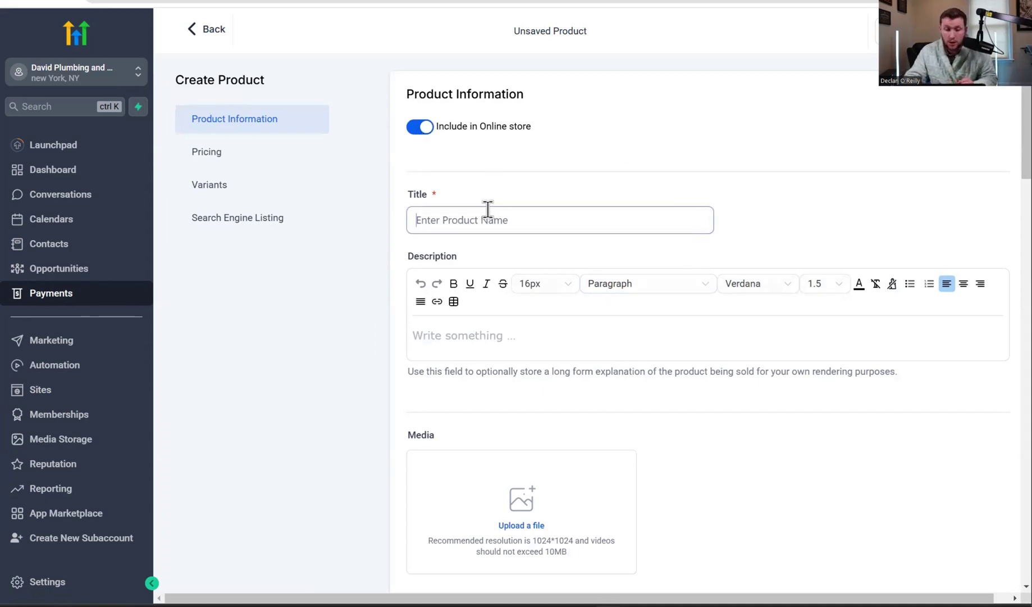
type("T-Shirt")
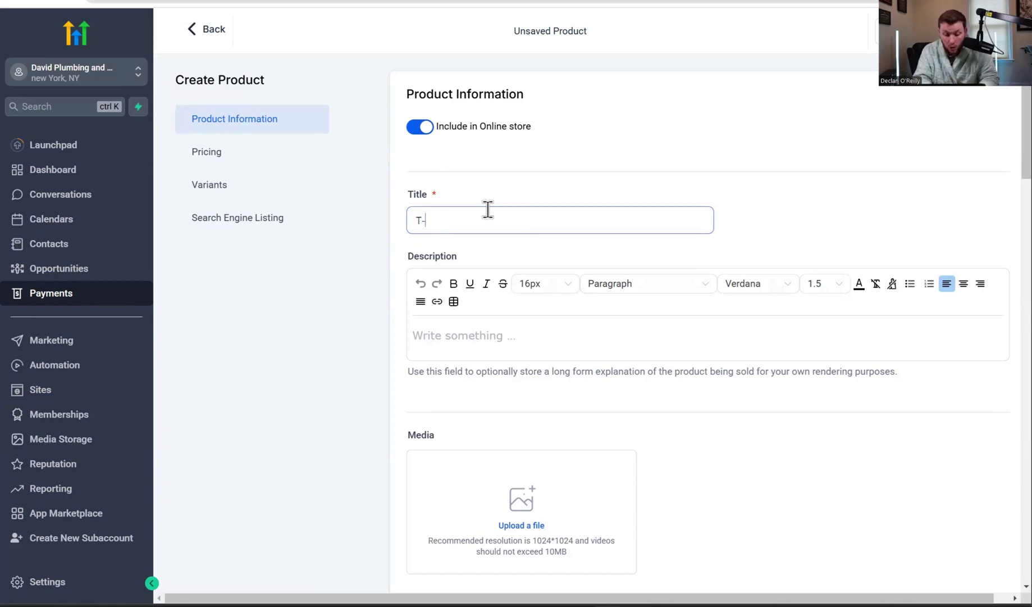
left_click(489, 342)
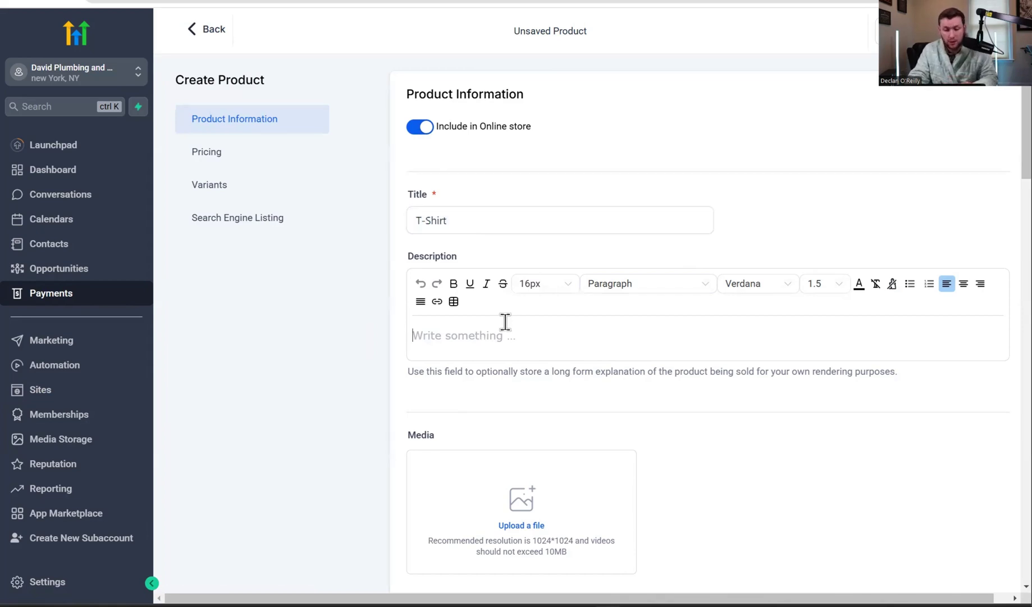
type("Blue ")
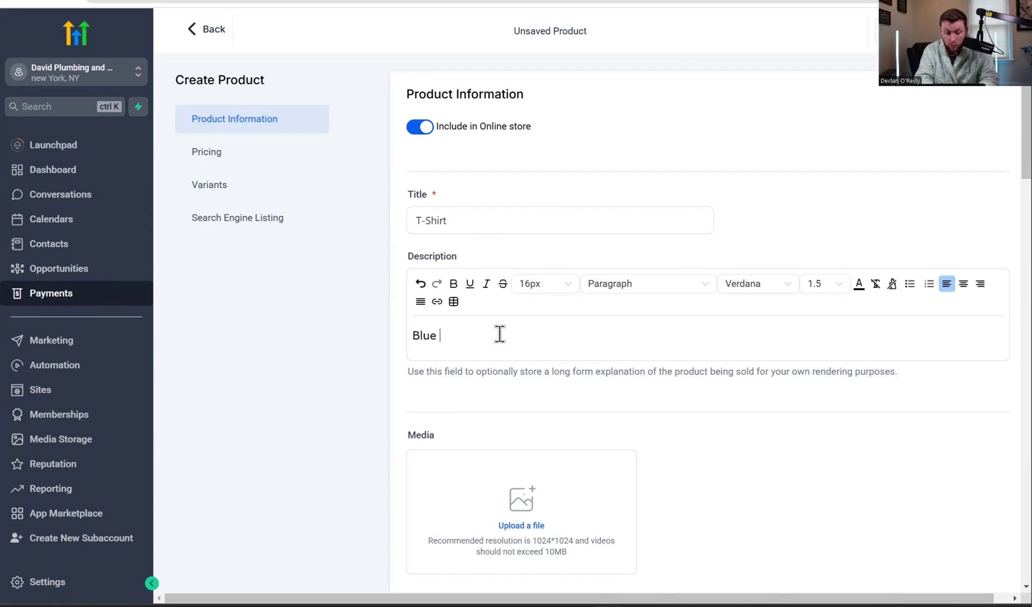
type("T-Shirt")
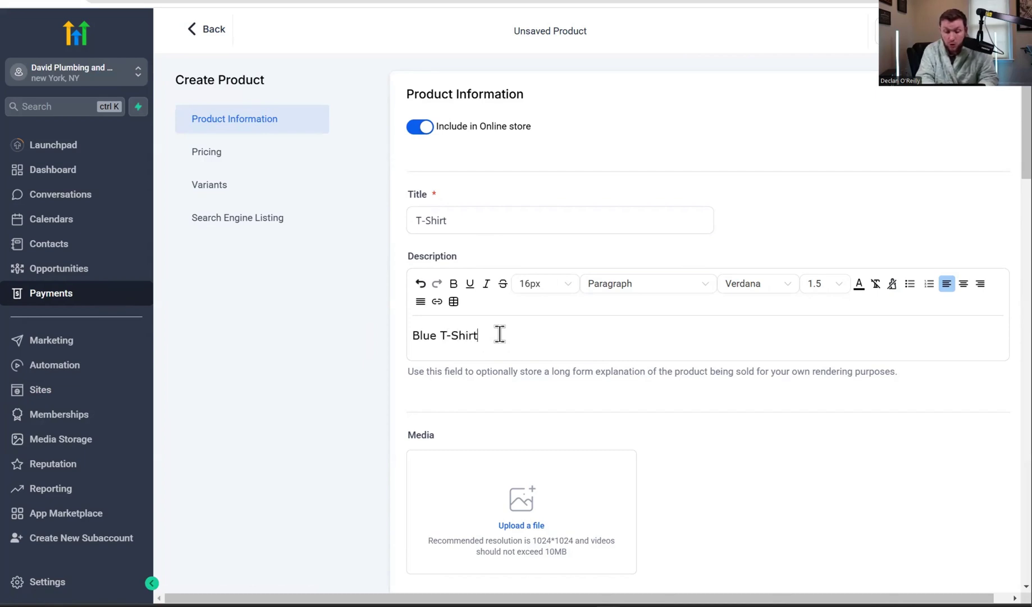
scroll(511, 331, "down", 3)
left_click(522, 319)
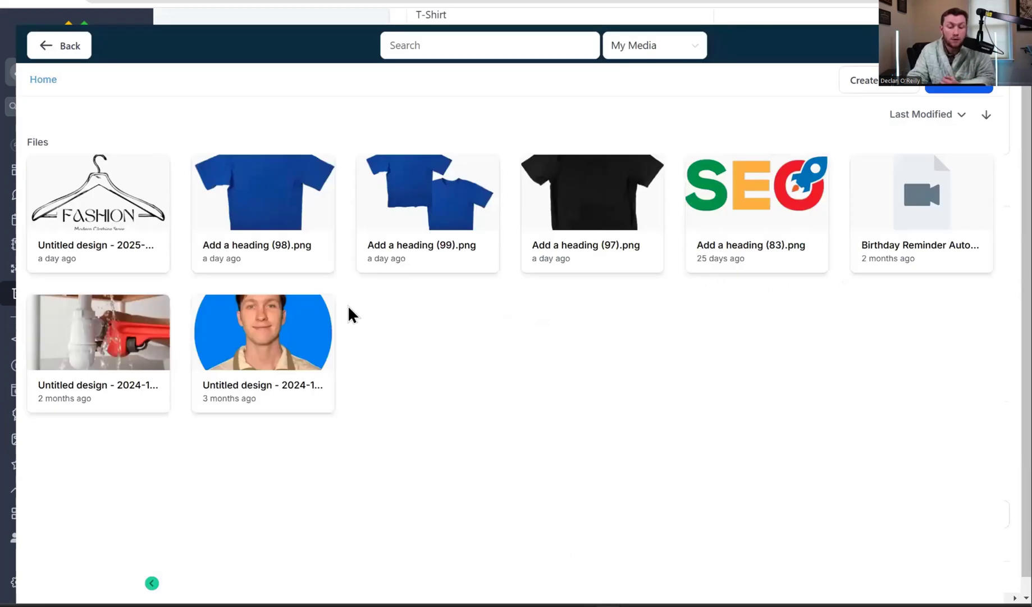
left_click(261, 281)
scroll(759, 285, "down", 3)
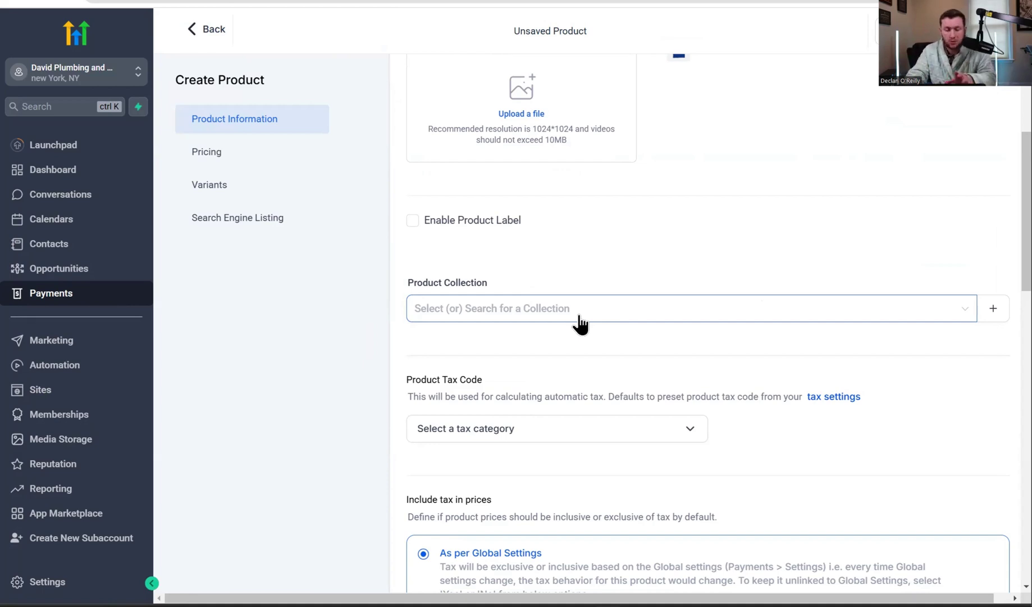
scroll(579, 321, "down", 5)
scroll(539, 219, "down", 2)
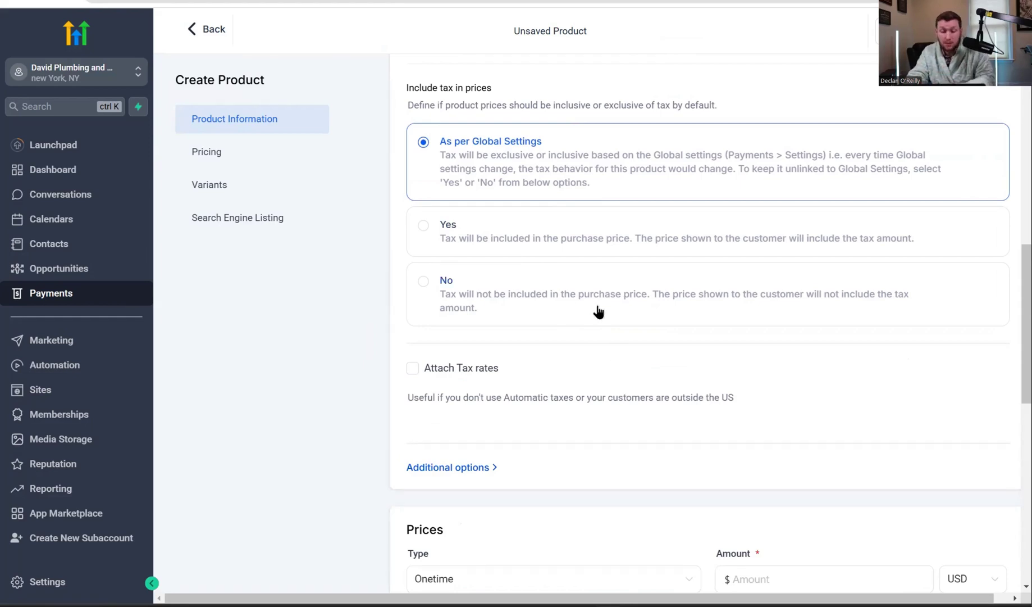
scroll(620, 347, "down", 3)
scroll(715, 334, "up", 6)
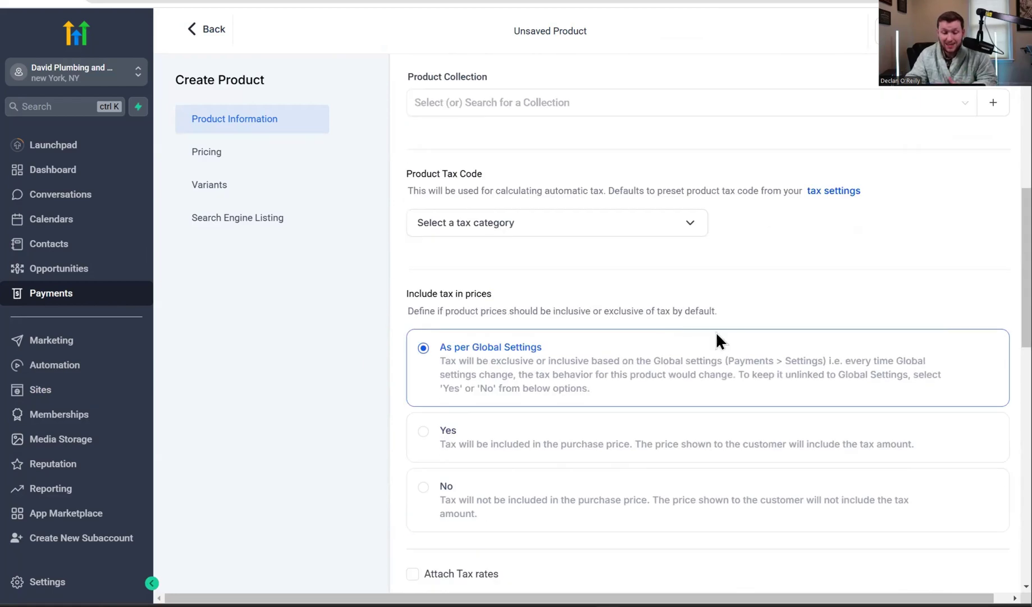
scroll(674, 337, "down", 6)
scroll(563, 435, "down", 3)
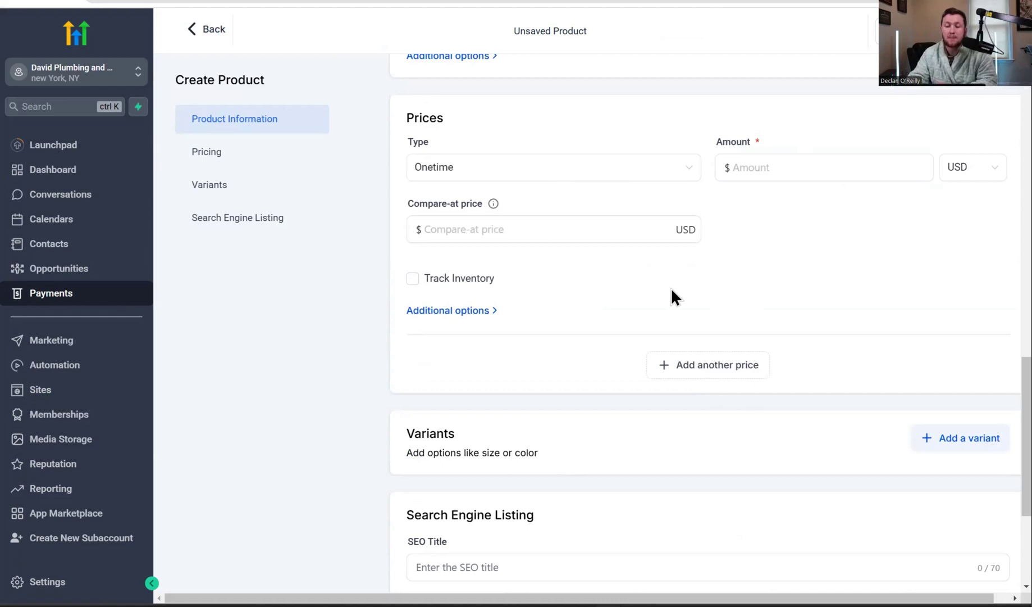
- Set a one-time price of 15 with a compare-at price of 25
left_click(660, 180)
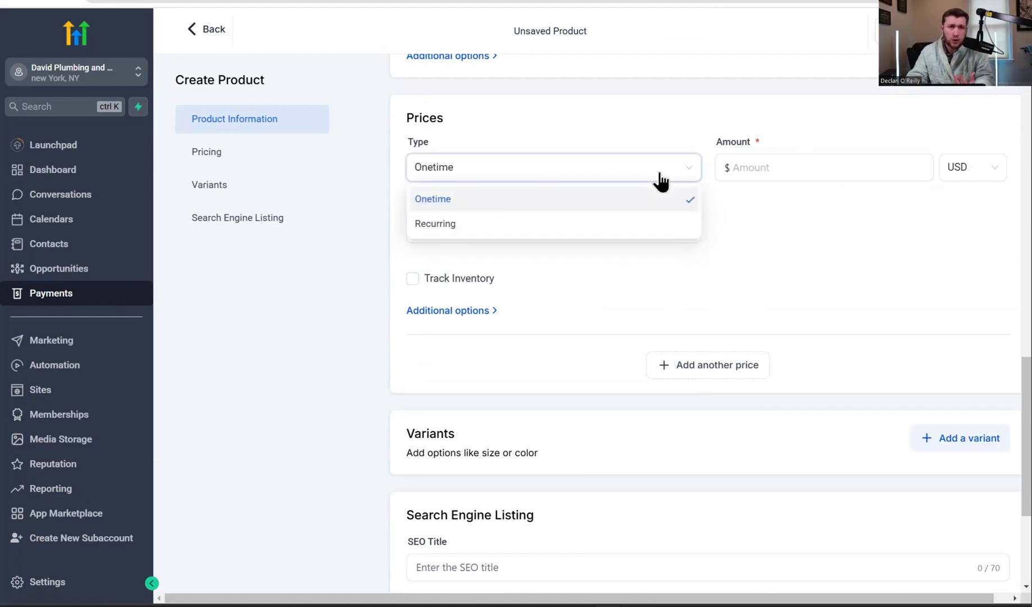
left_click(624, 197)
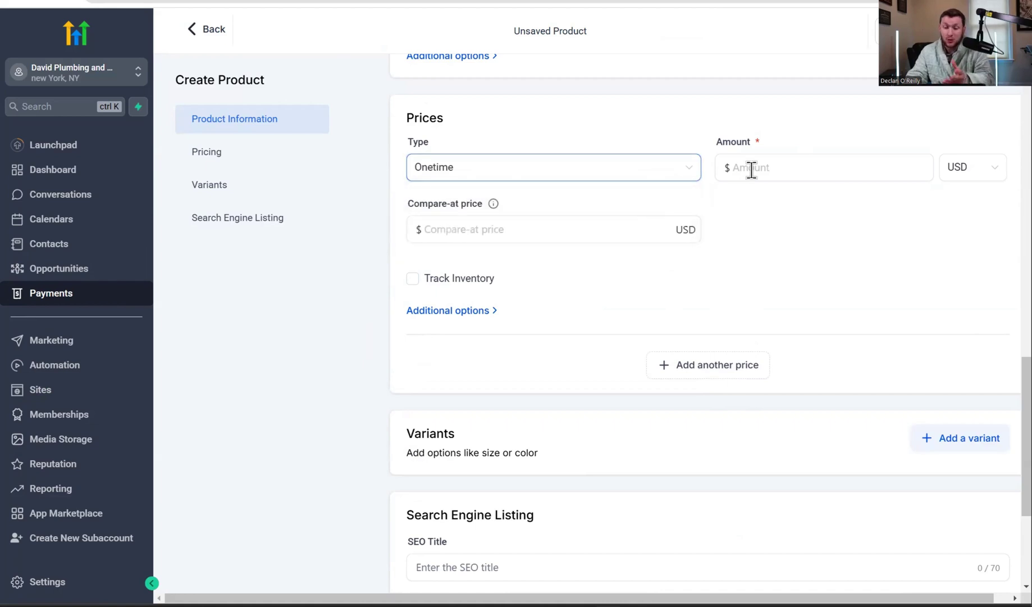
left_click(752, 168)
type("15")
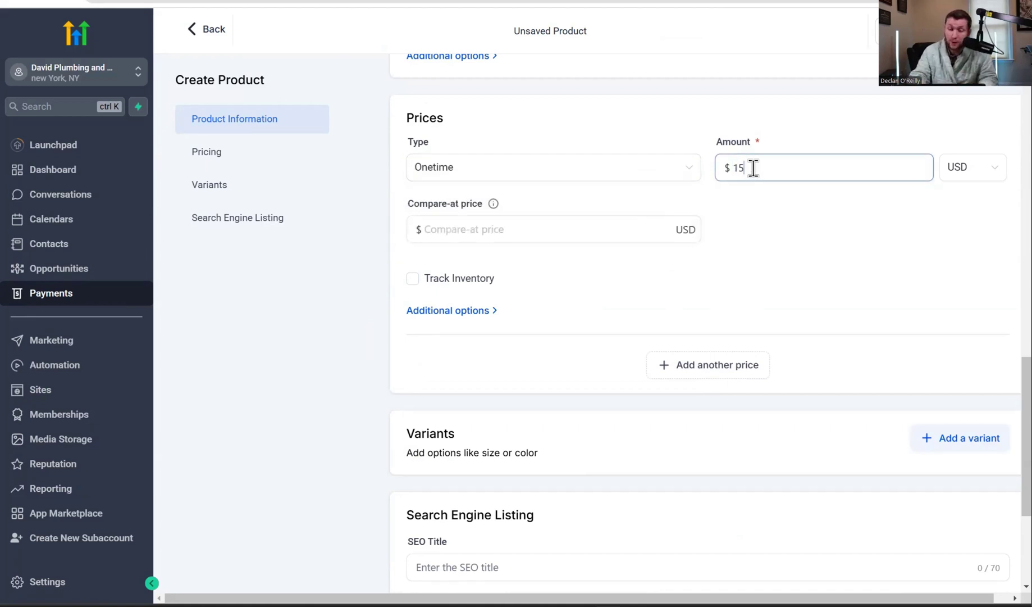
left_click(602, 225)
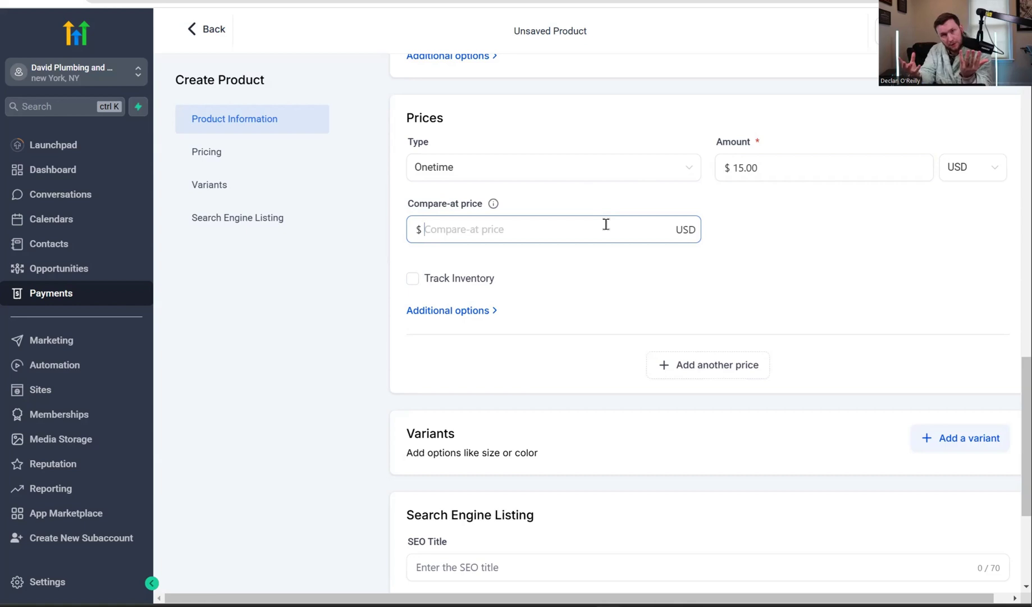
type("25")
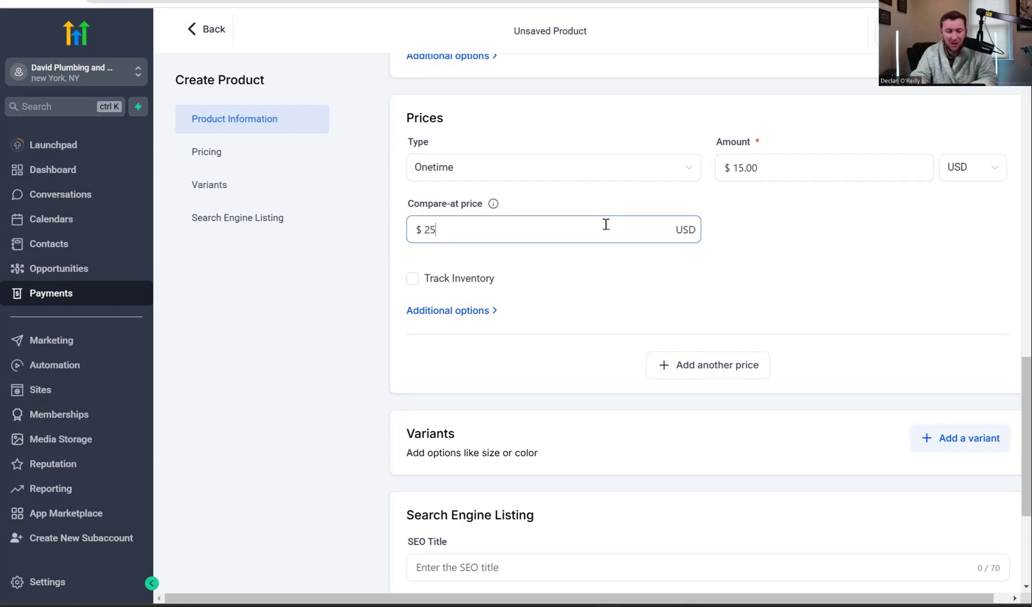
left_click(653, 289)
scroll(617, 303, "down", 4)
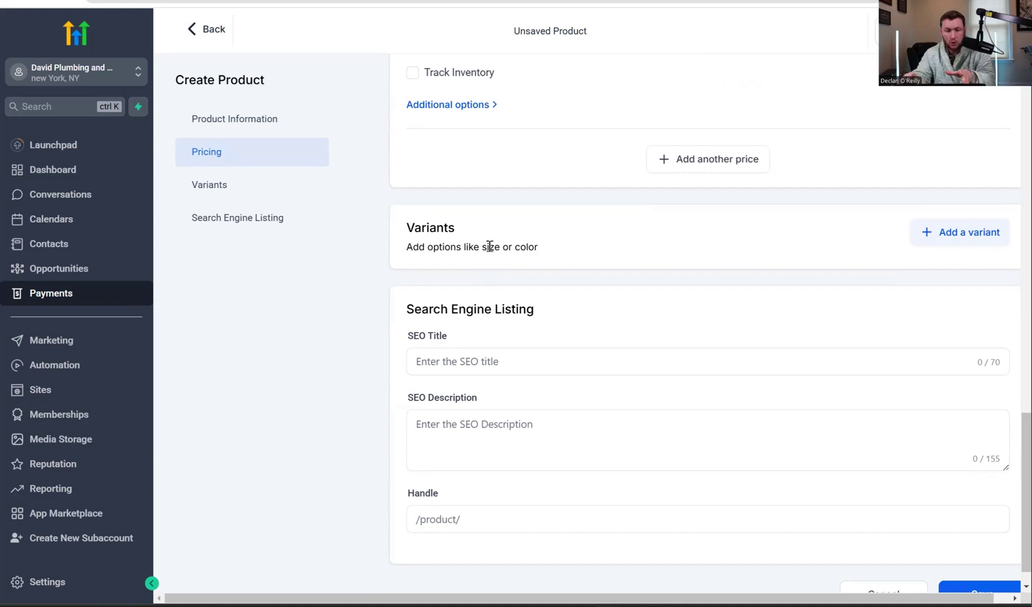
- Create a Size variant option with the values Small, Medium and Large
left_click(978, 233)
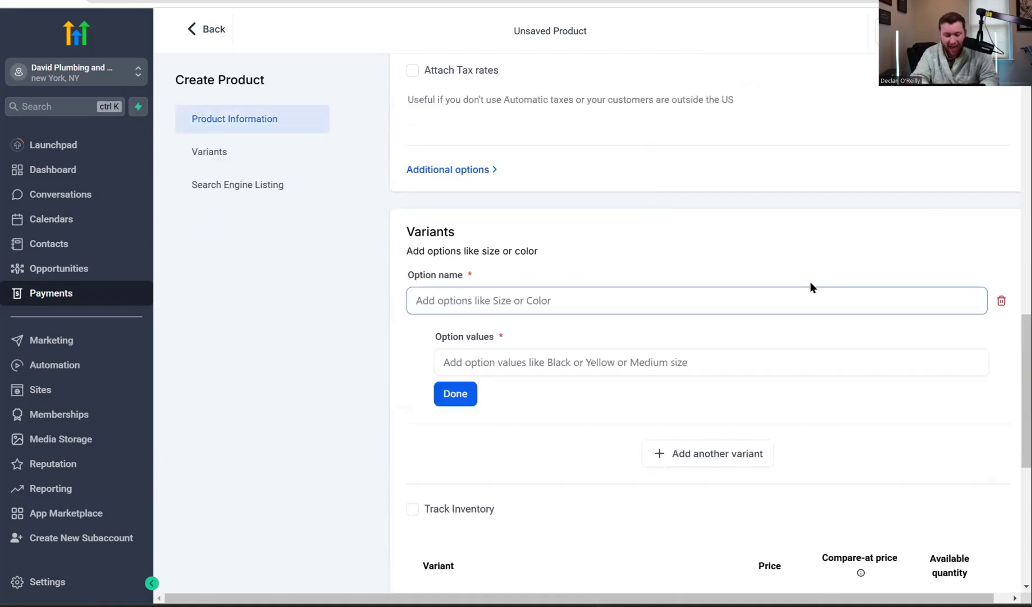
type("Size")
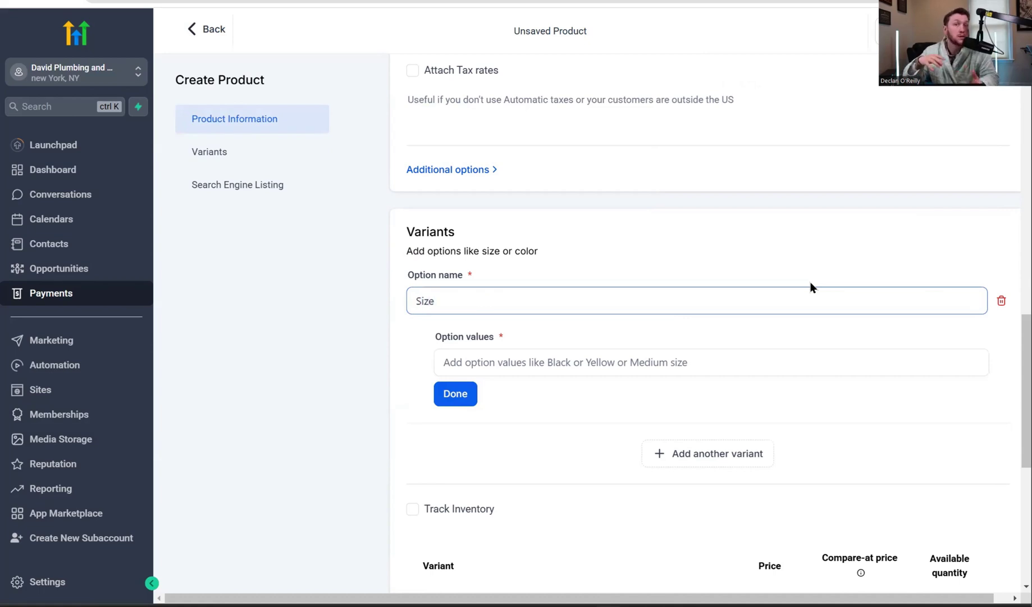
left_click(758, 363)
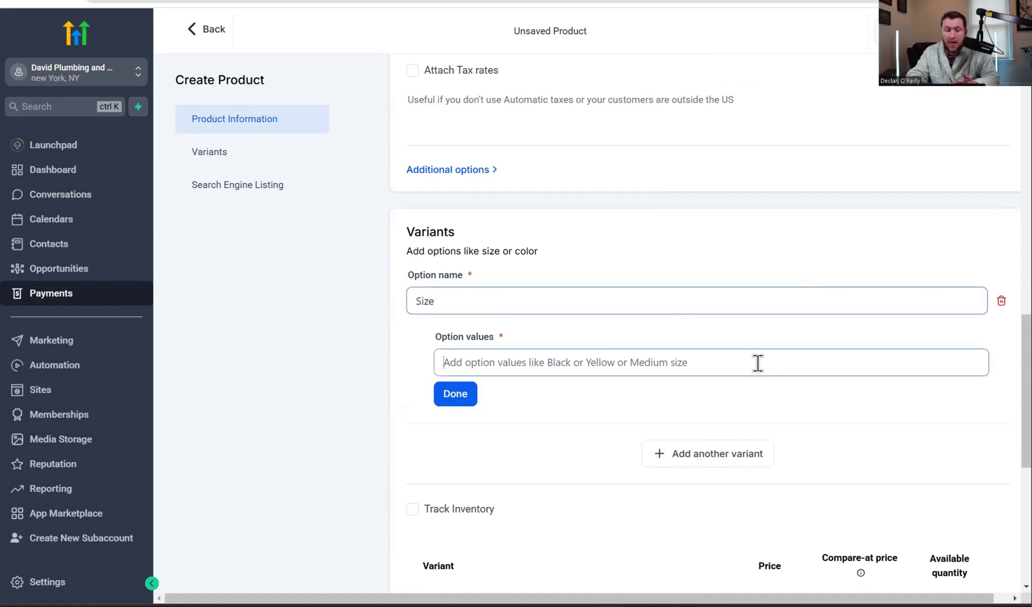
type("Small")
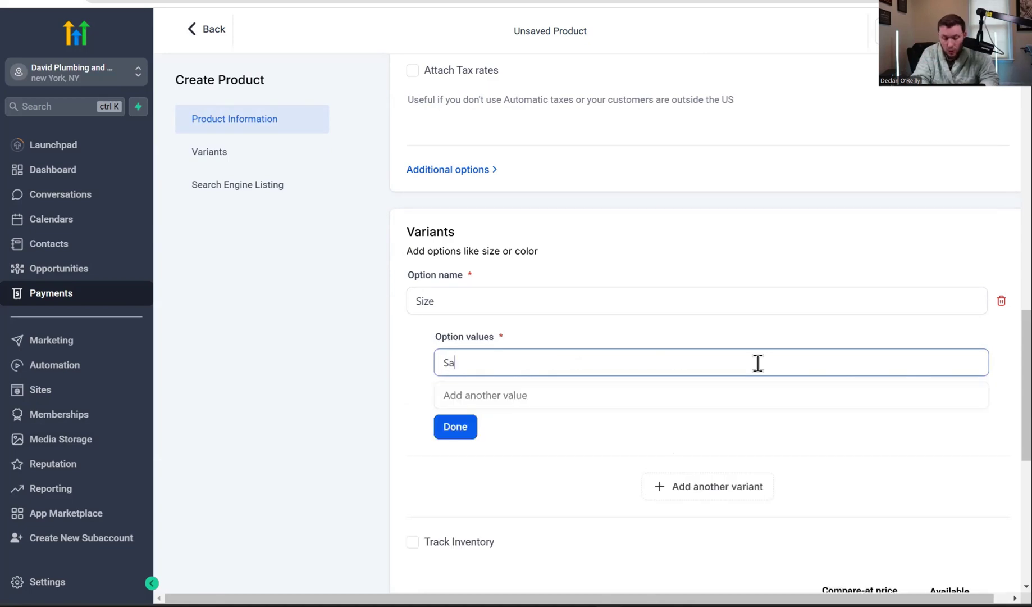
left_click(558, 398)
type("Medium")
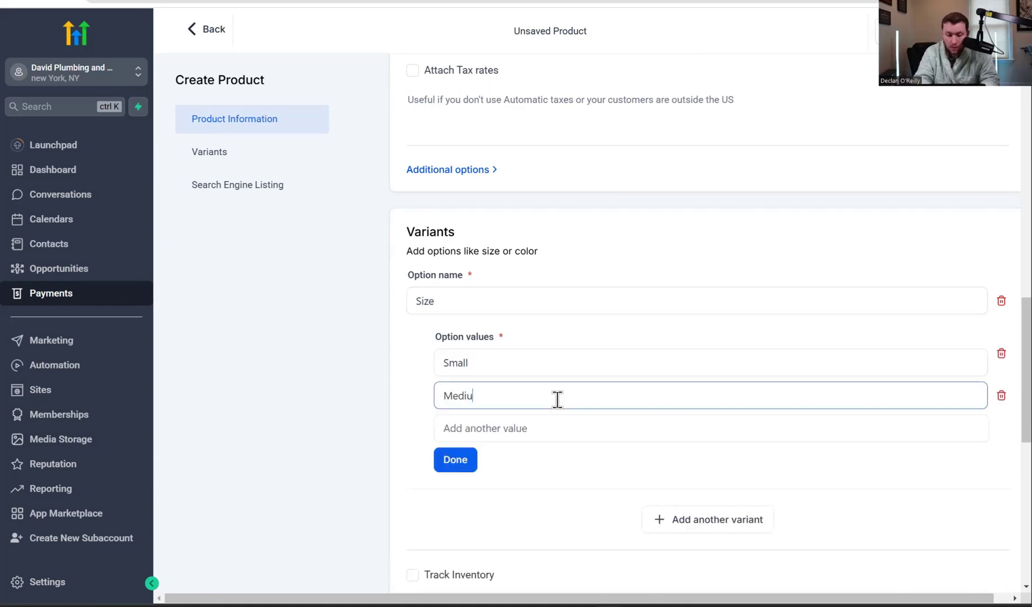
left_click(555, 433)
type("Large")
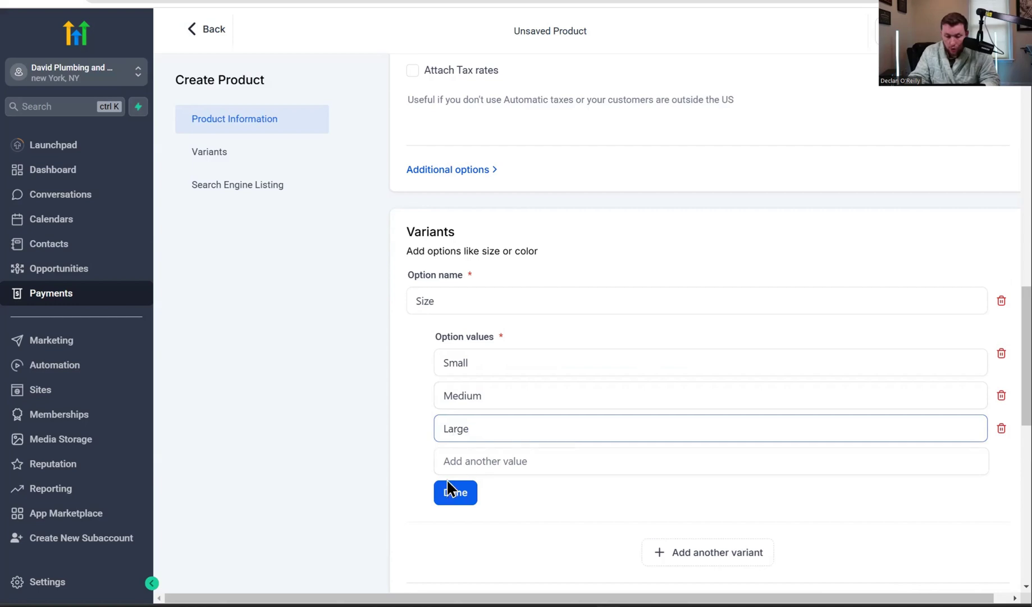
left_click(455, 492)
scroll(687, 397, "down", 3)
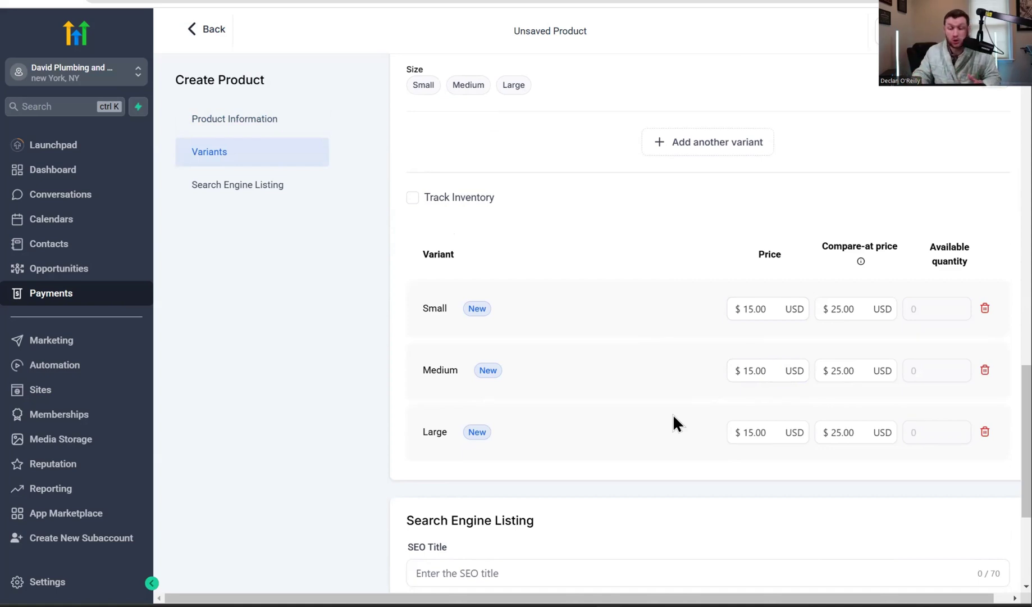
- Change the Medium variant price to 16 and the Large price to 17
left_click(764, 372)
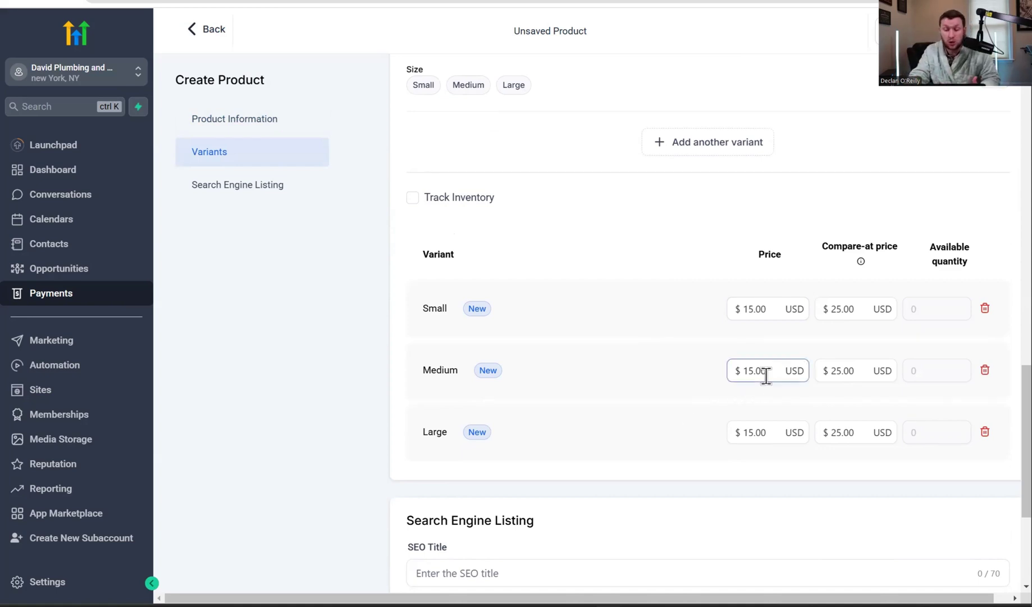
key("BackSpace")
type("6")
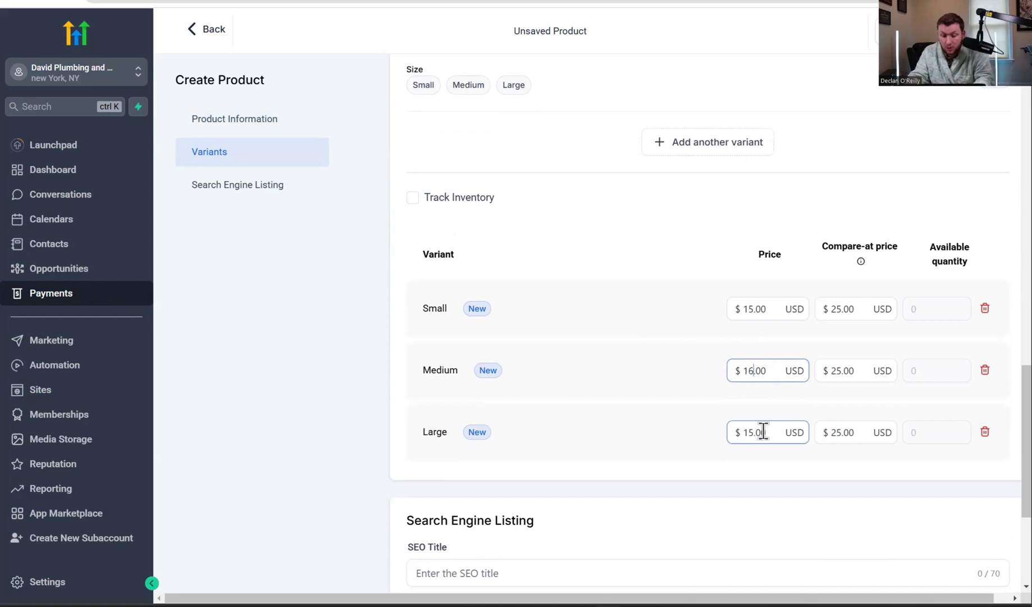
left_click(757, 441)
key("BackSpace")
type("7")
scroll(758, 464, "down", 4)
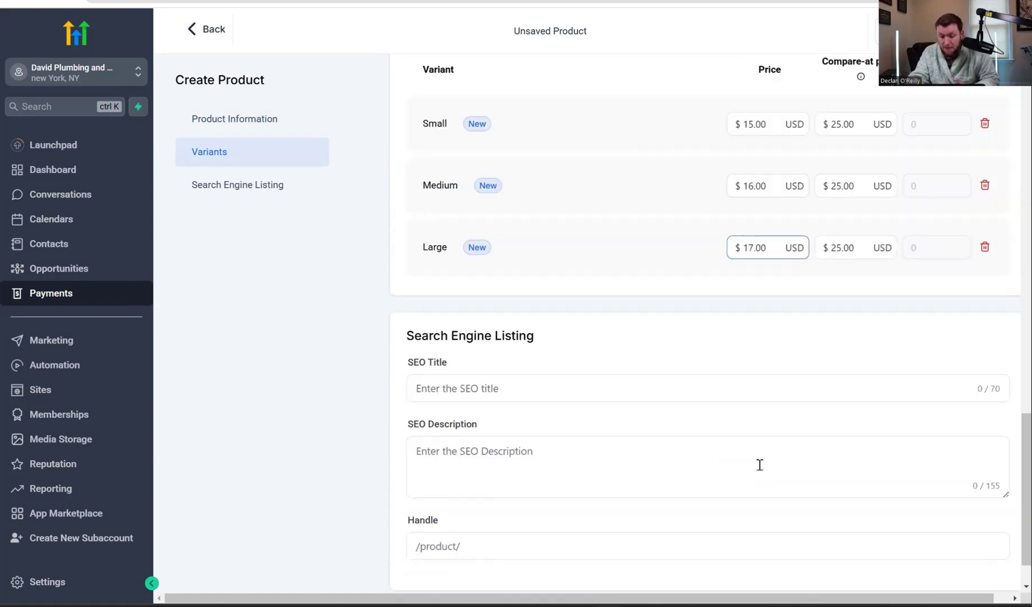
scroll(757, 470, "up", 3)
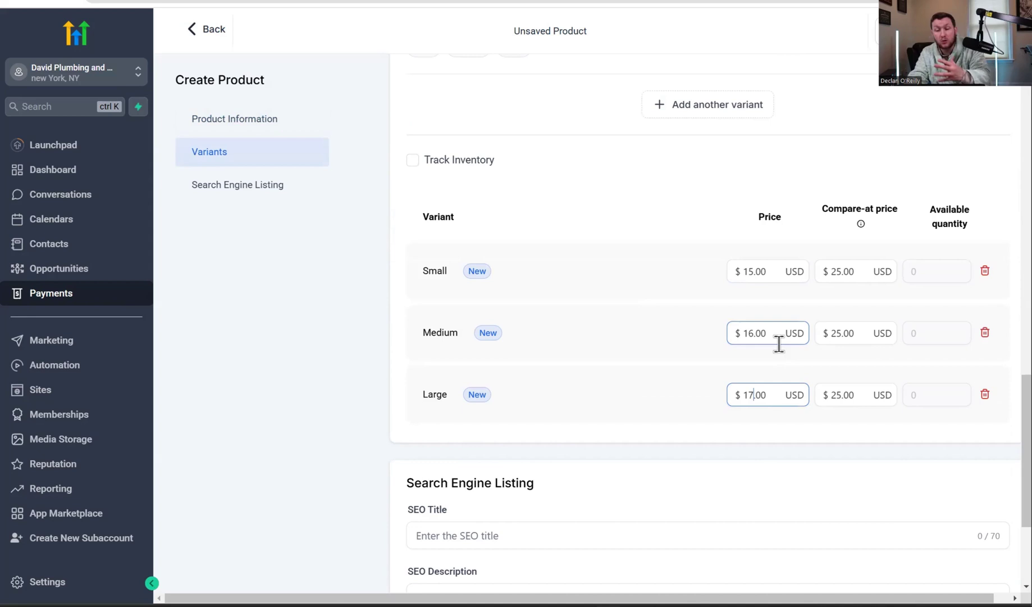
scroll(789, 444, "up", 10)
- Save the T-Shirt product and go back to the Products list
scroll(788, 450, "up", 5)
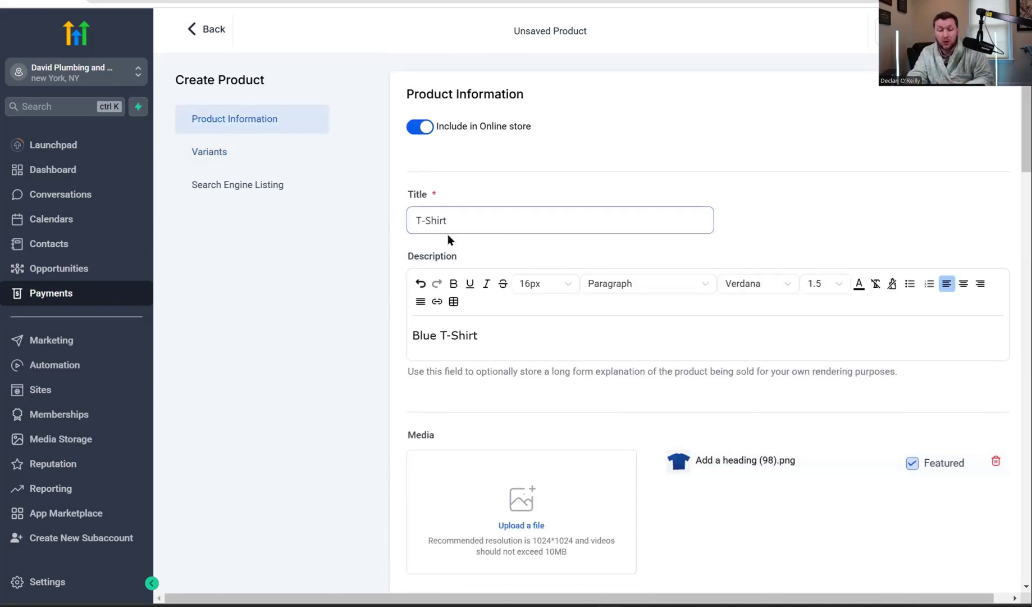
scroll(453, 244, "down", 3)
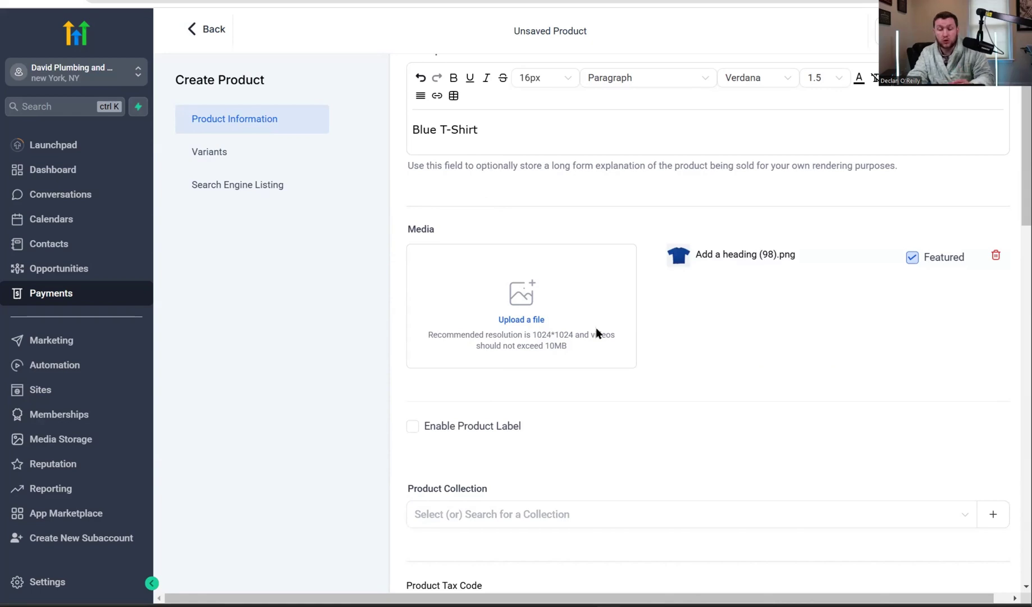
scroll(629, 329, "down", 3)
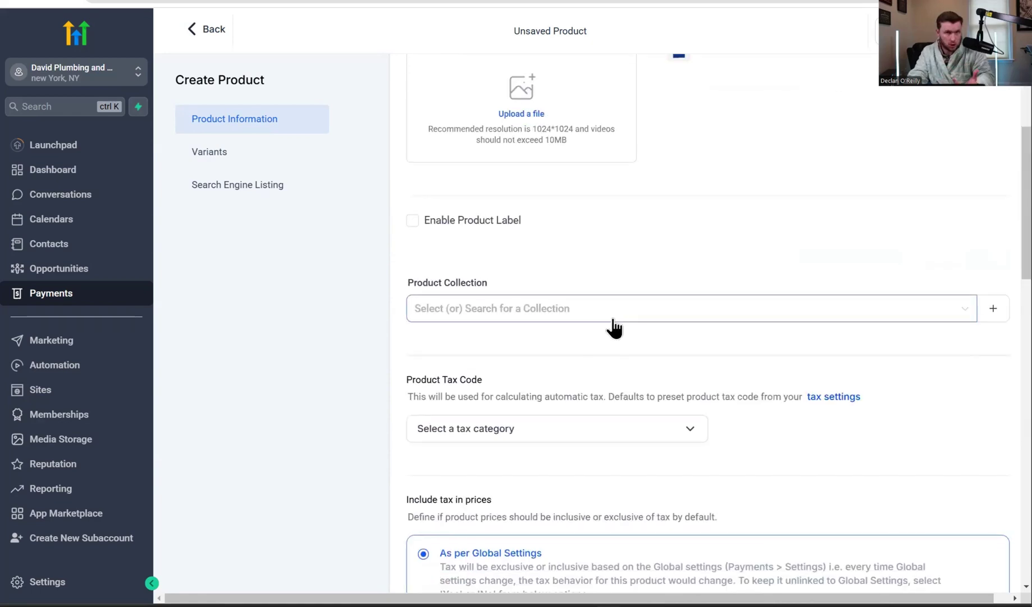
scroll(615, 329, "down", 1)
scroll(613, 329, "down", 12)
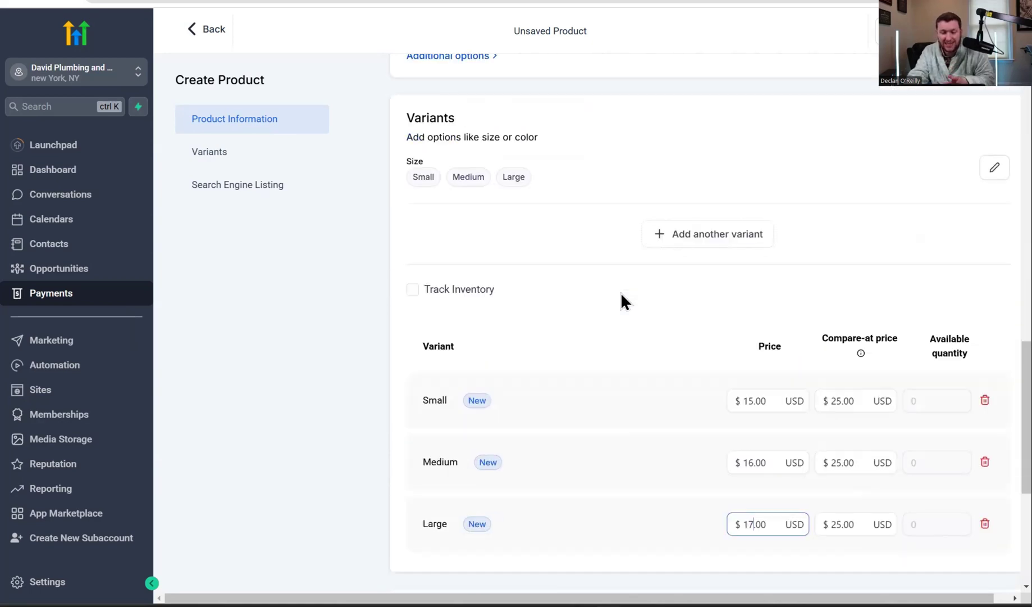
scroll(635, 269, "down", 3)
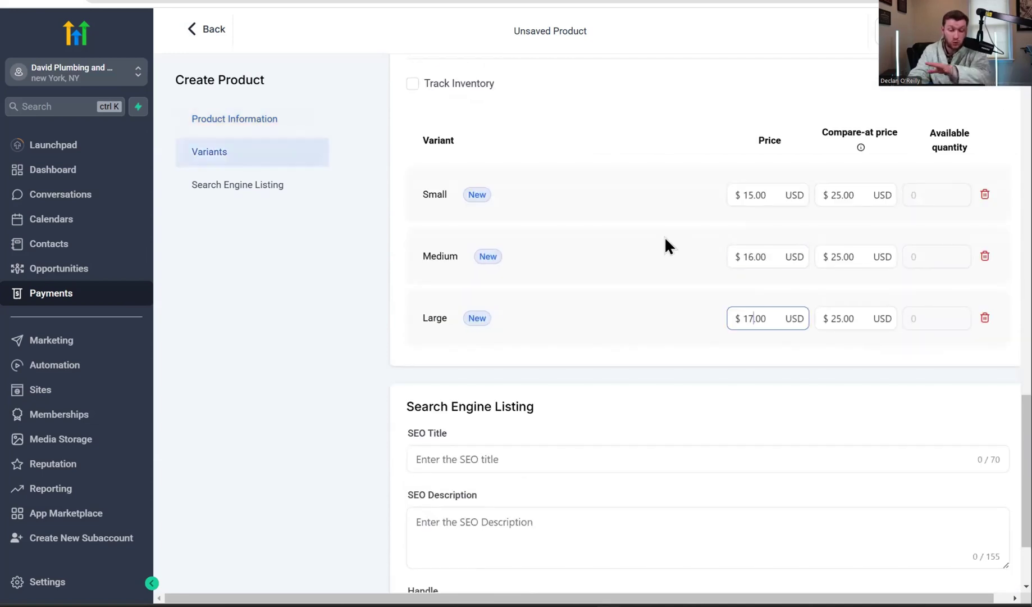
scroll(549, 252, "down", 2)
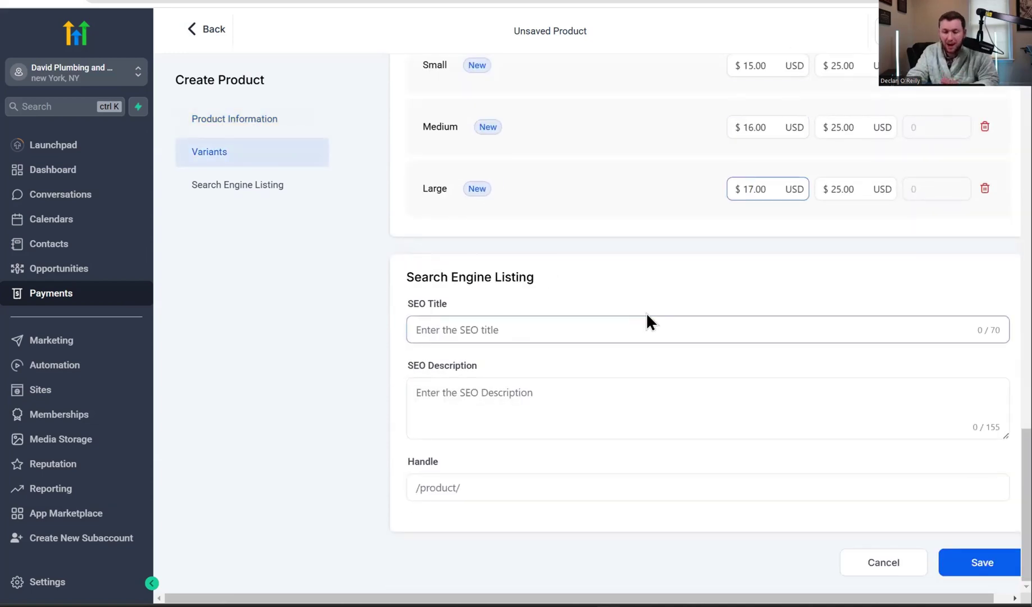
left_click(976, 564)
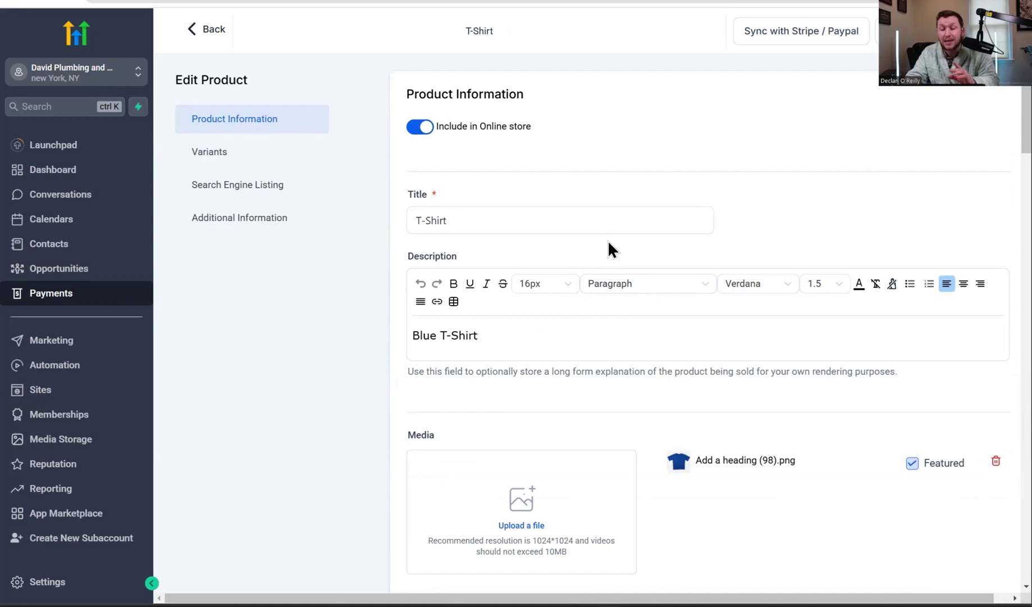
left_click(209, 33)
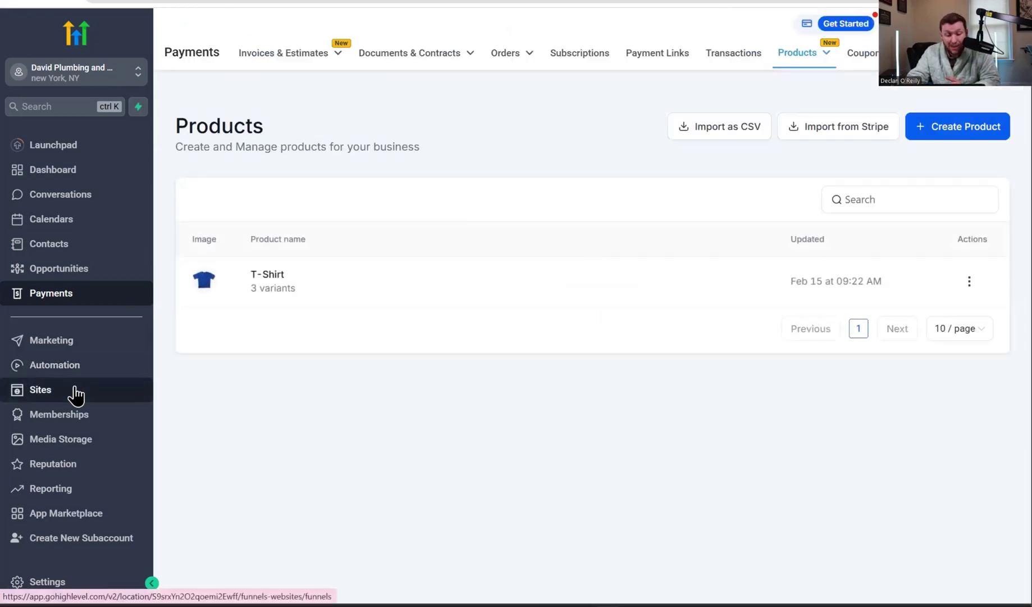
- Open the Woman's Fashion Boutique website's page list from Sites > Websites
left_click(76, 393)
left_click(291, 54)
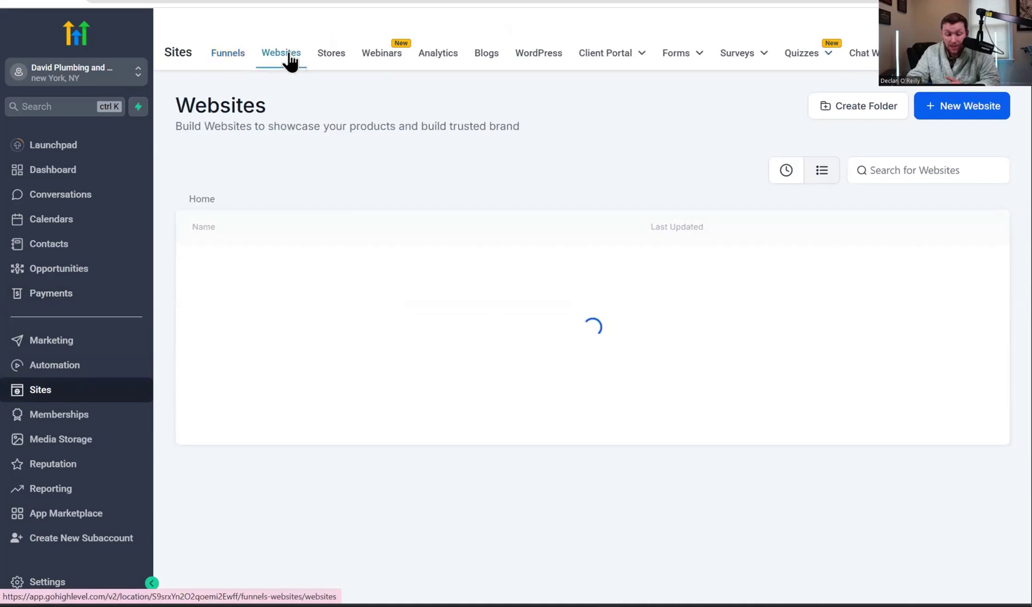
left_click(275, 273)
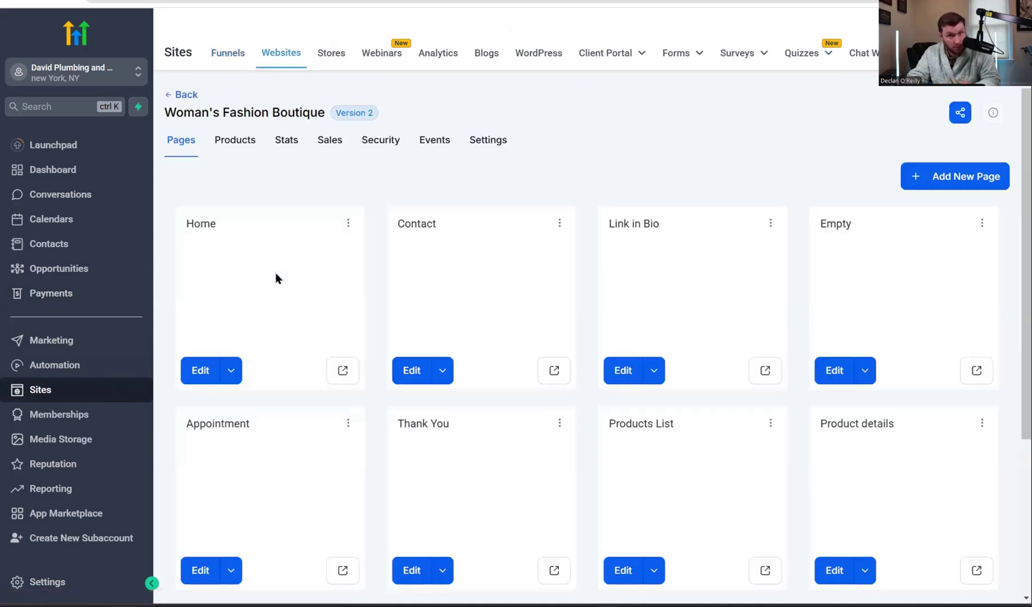
scroll(360, 311, "down", 4)
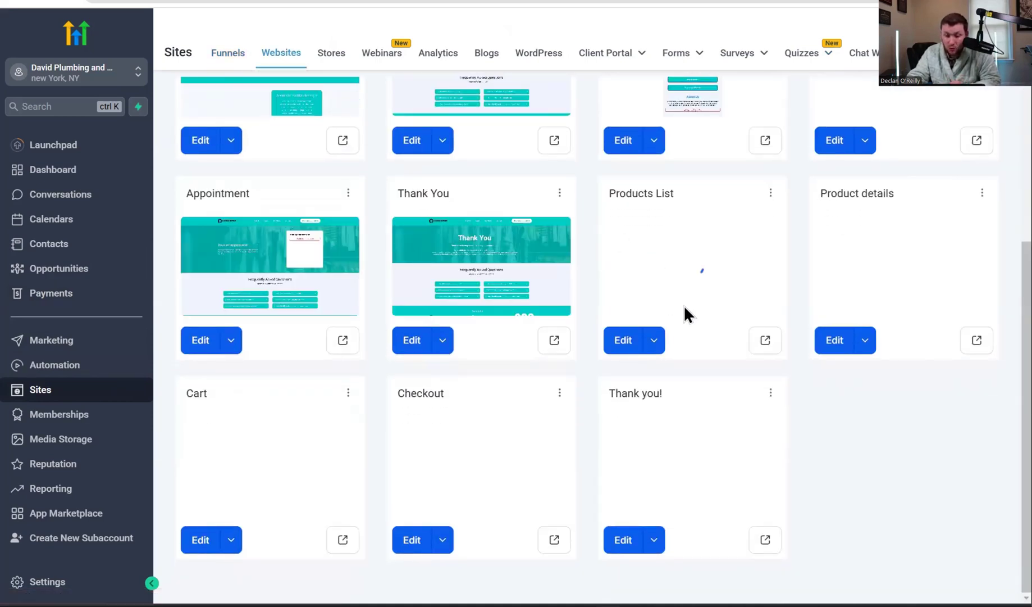
- Preview the live Products List, open the T-Shirt page and check its size choices
left_click(764, 343)
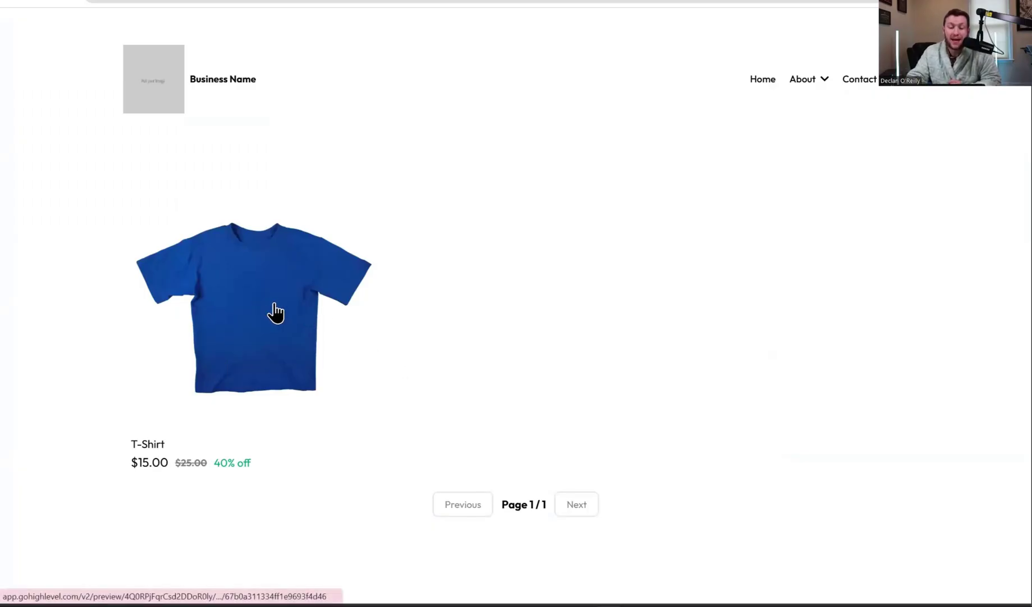
left_click(274, 312)
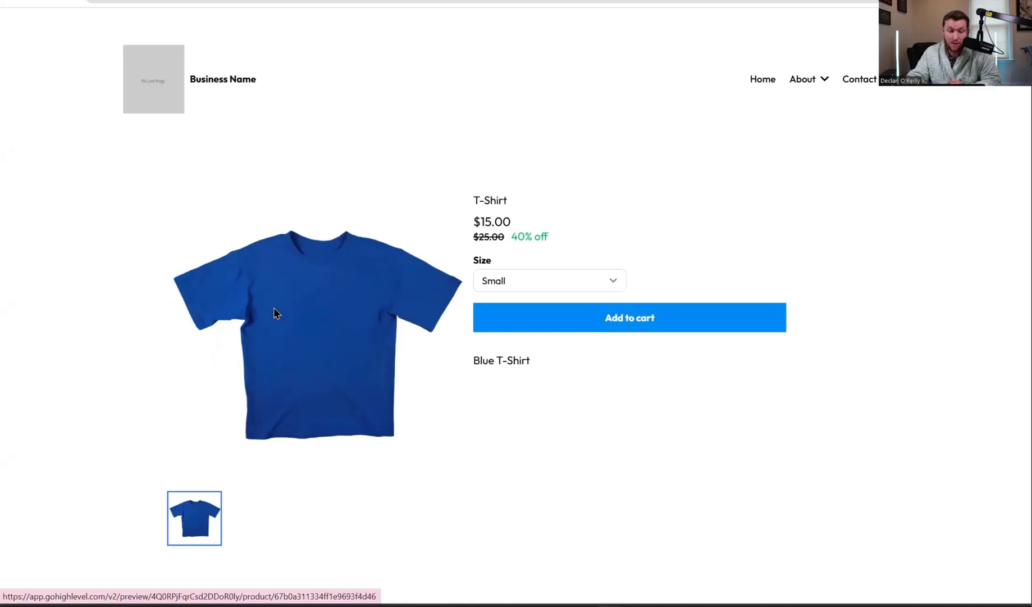
left_click(543, 279)
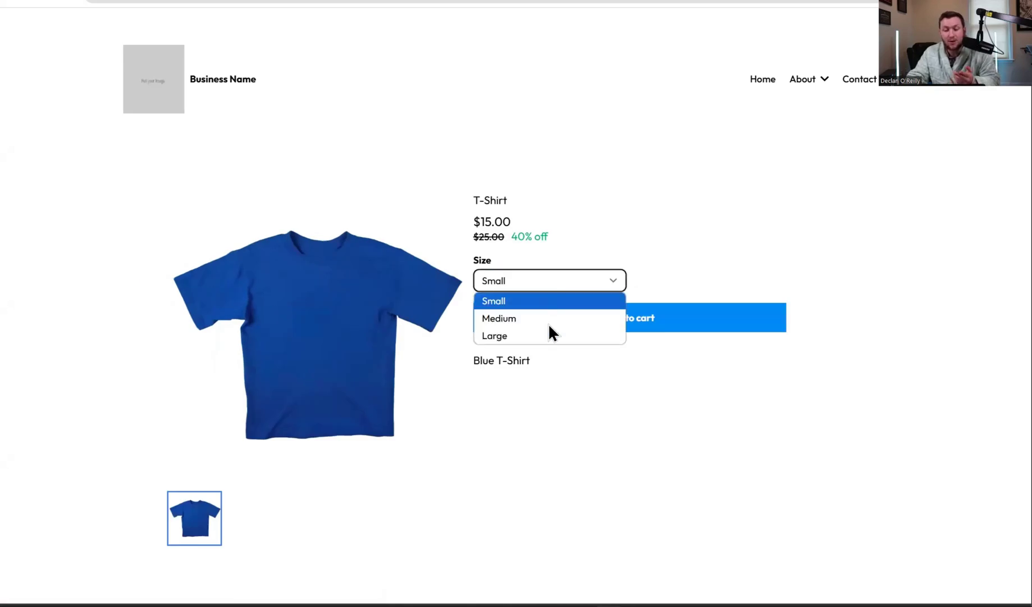
left_click(584, 216)
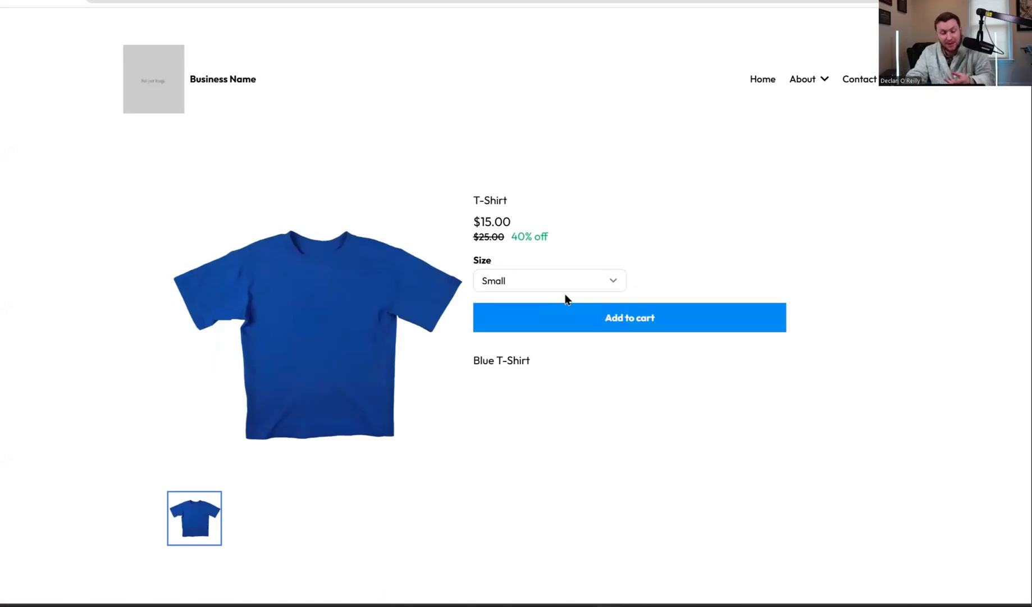
mouse_move(499, 239)
left_mouse_down()
mouse_move(464, 238)
mouse_move(483, 241)
left_mouse_up()
left_click(484, 241)
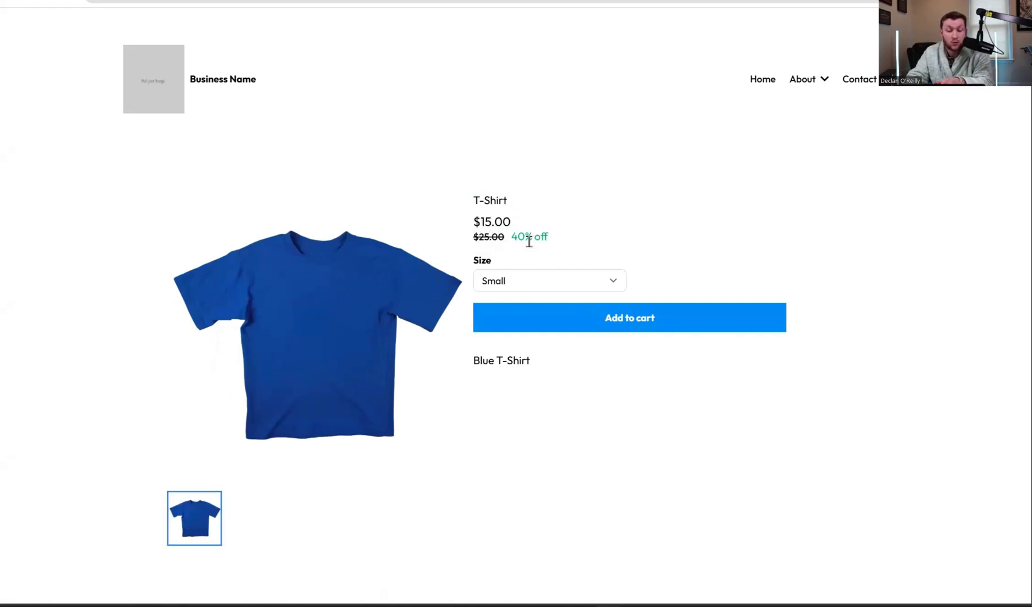
left_click(587, 195)
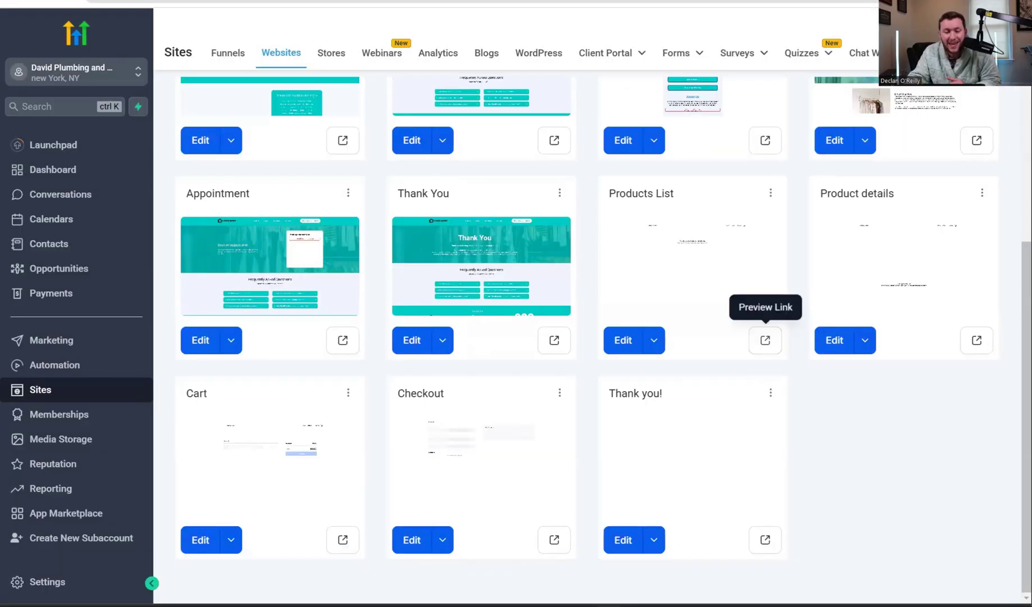
- Open the Products List page for editing in a new tab, closing the free-shipping popup
left_click(654, 340)
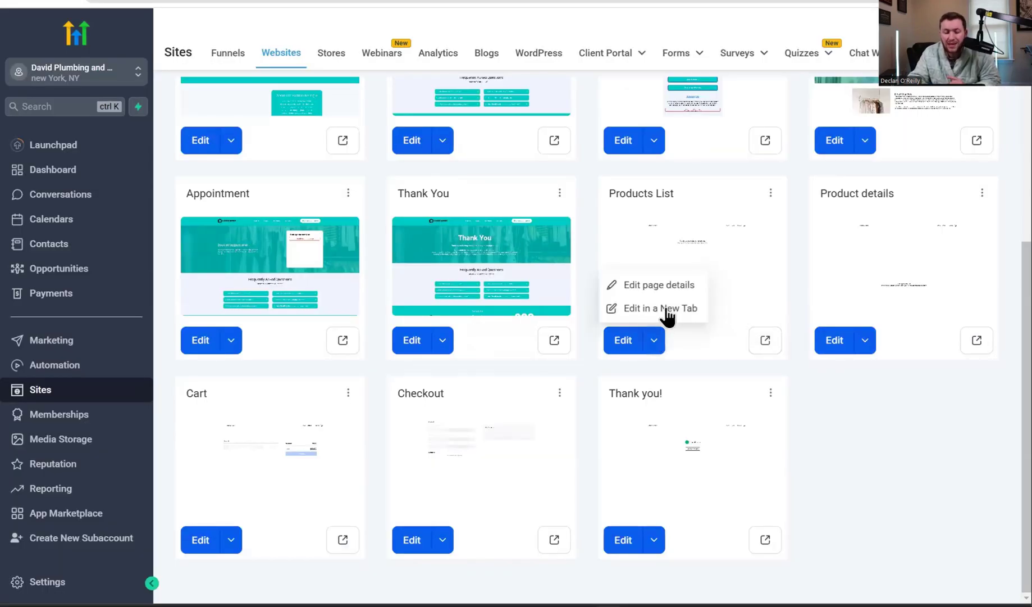
left_click(666, 307)
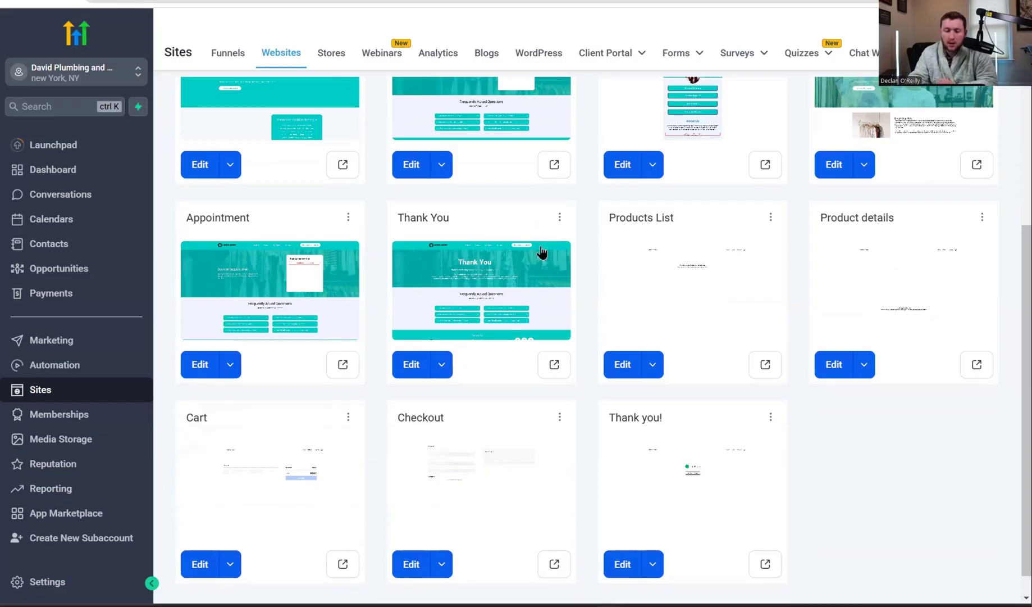
left_click(653, 362)
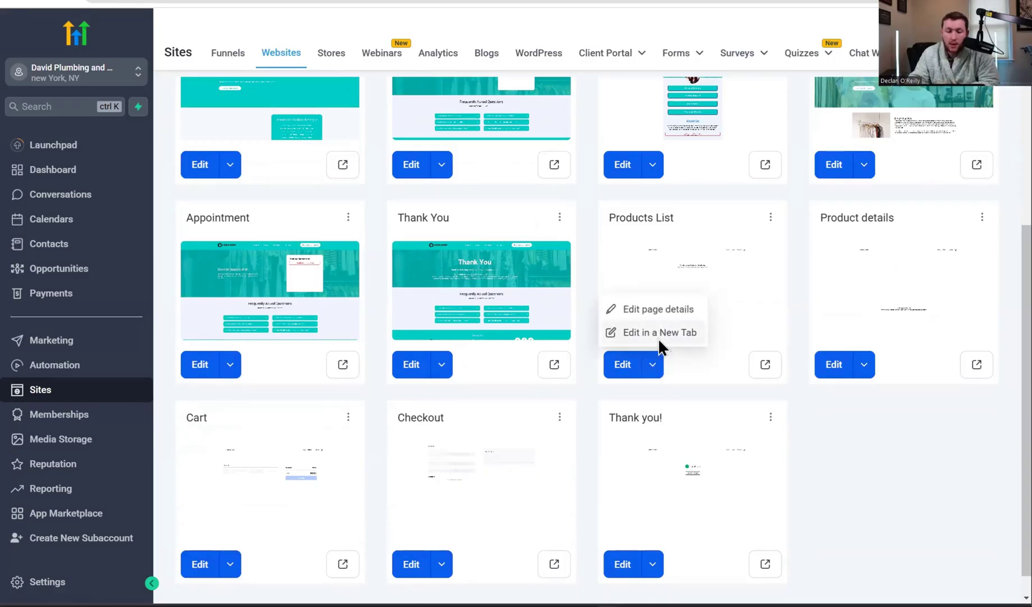
left_click(659, 334)
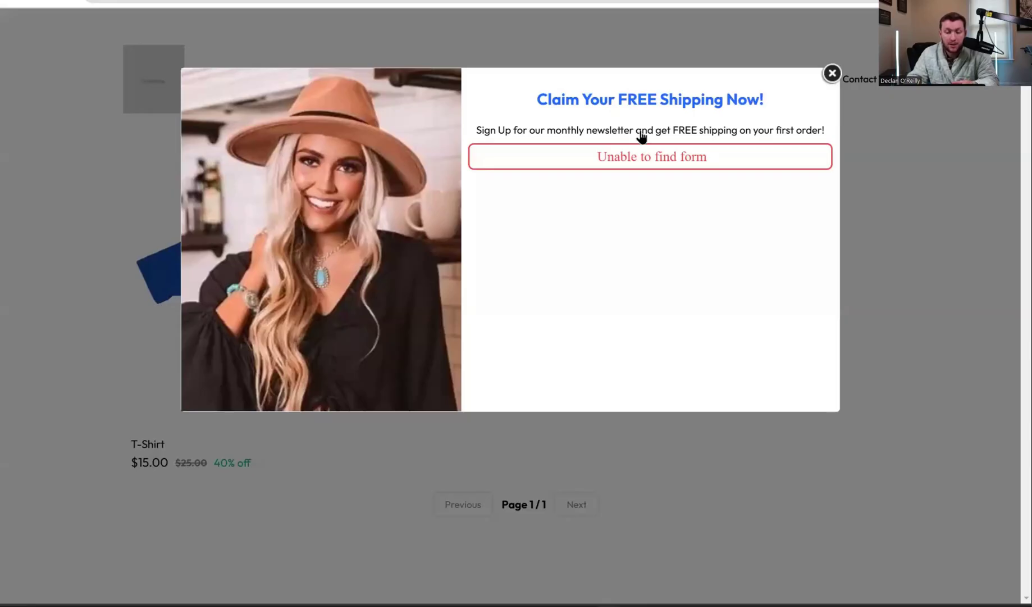
left_click(831, 72)
left_click(303, 380)
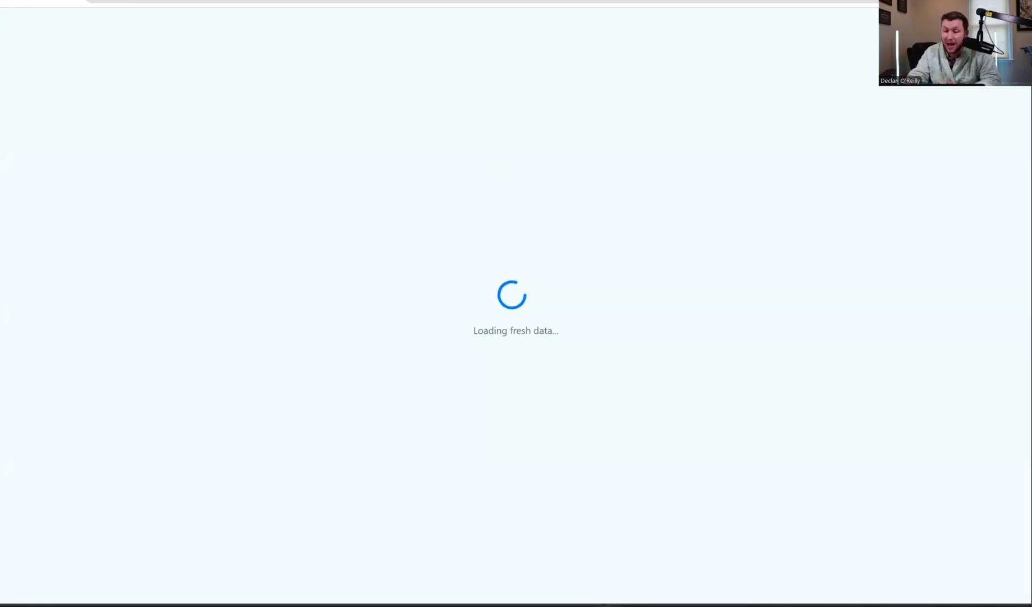
- Scroll the builder's sample product grid, compare it with the live T-Shirt preview, then close the builder
key("ctrl+w")
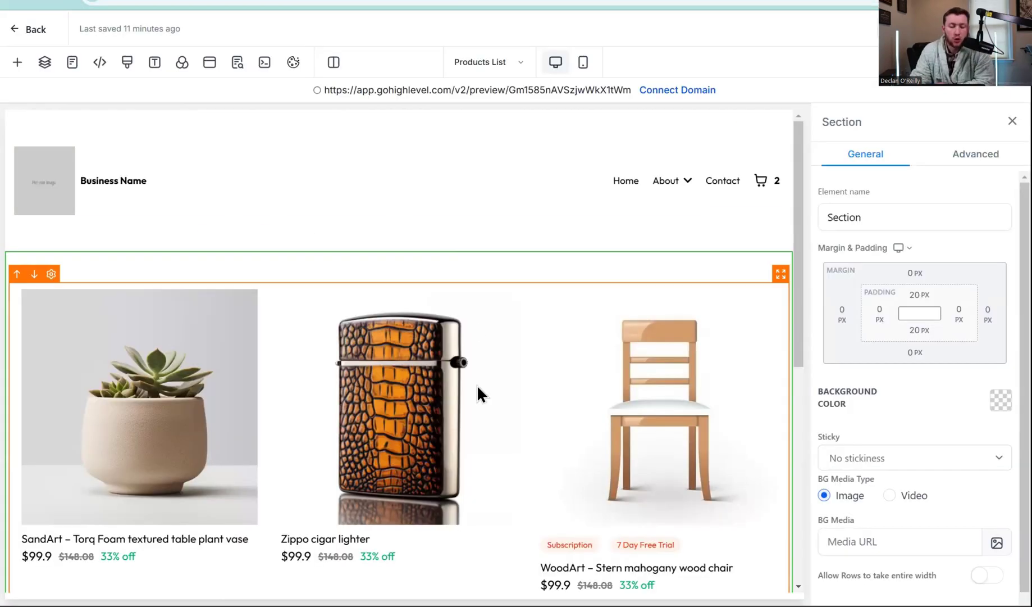
scroll(236, 303, "down", 3)
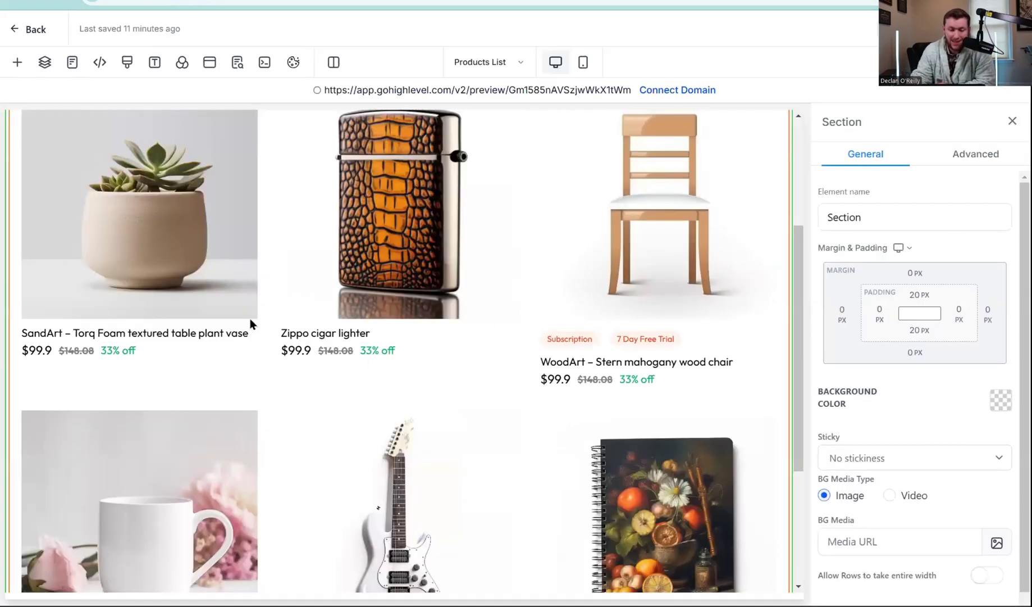
scroll(702, 496, "down", 4)
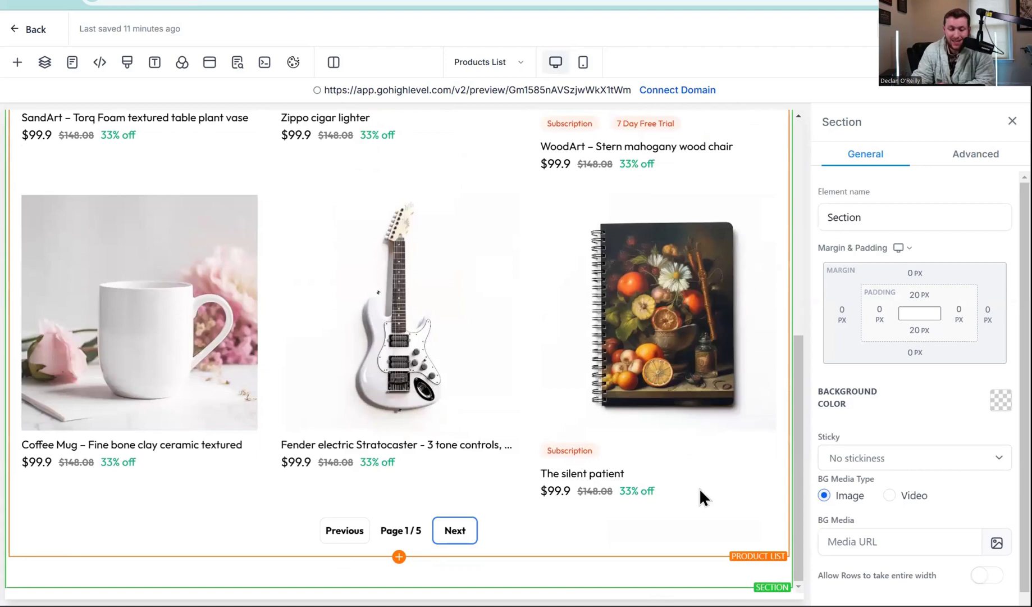
scroll(509, 385, "up", 4)
scroll(452, 362, "up", 4)
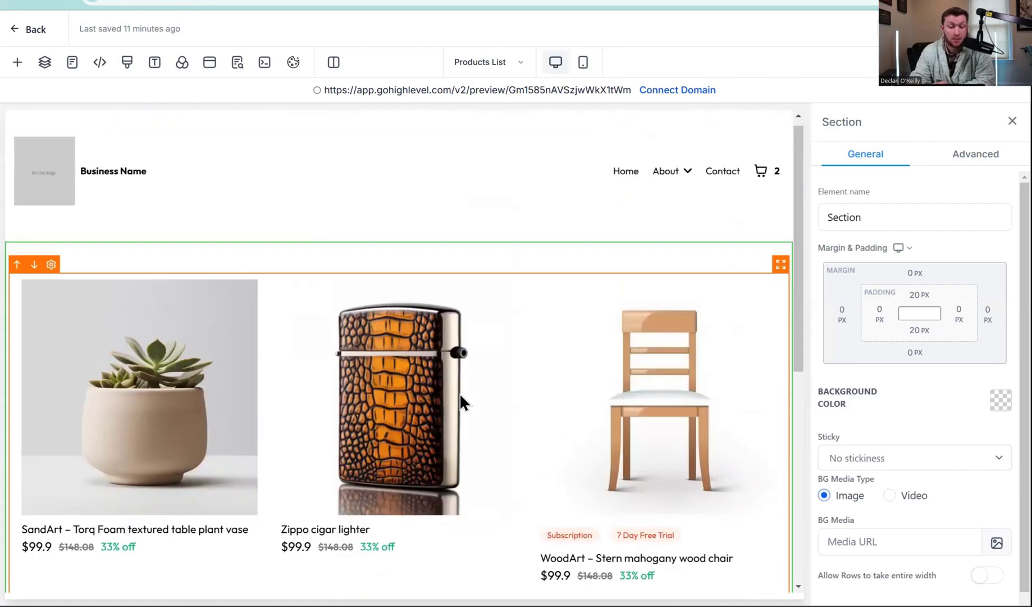
scroll(462, 390, "down", 4)
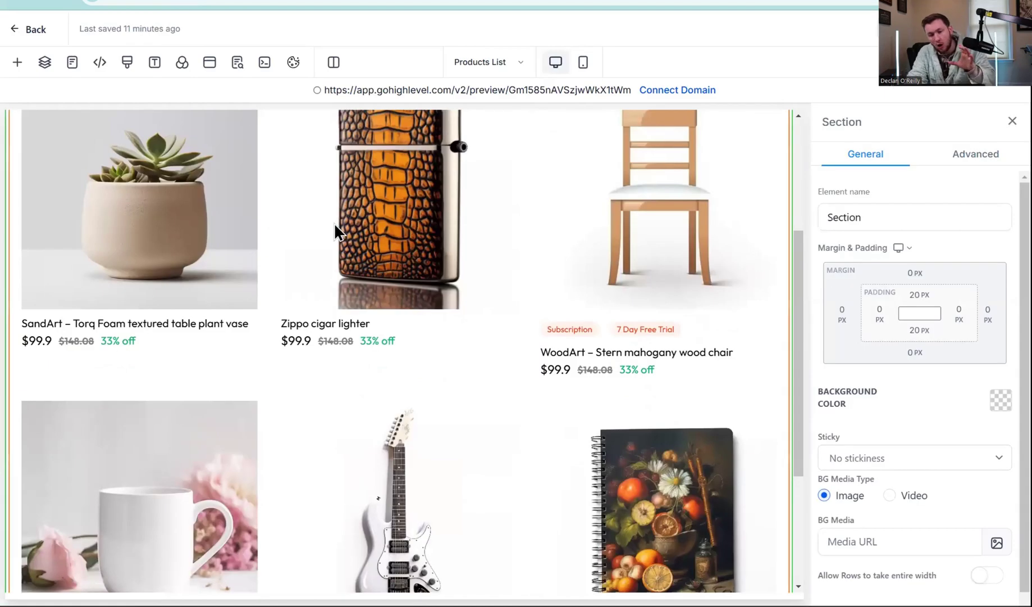
scroll(342, 241, "down", 4)
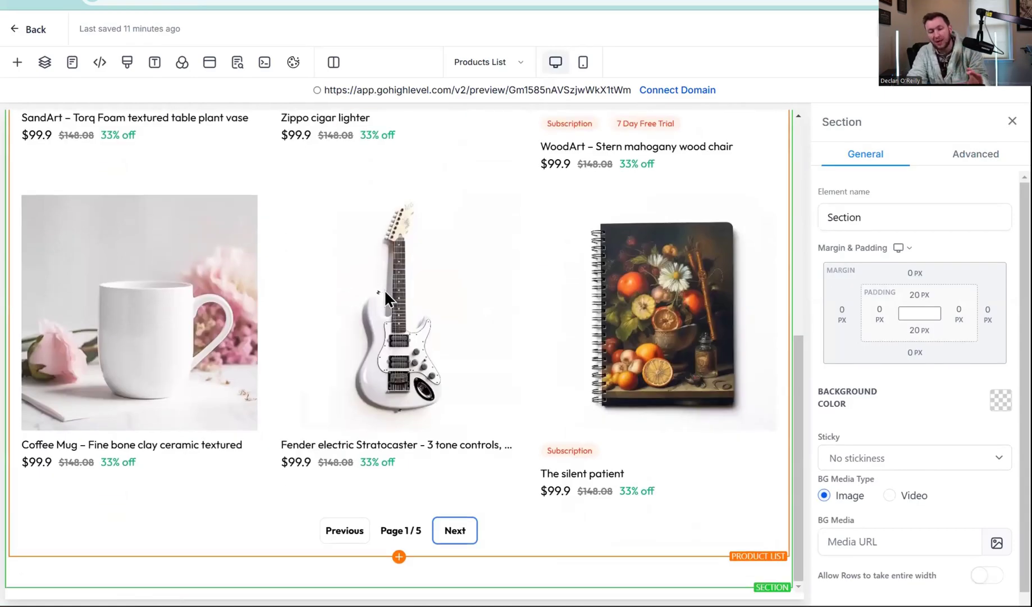
scroll(328, 376, "up", 8)
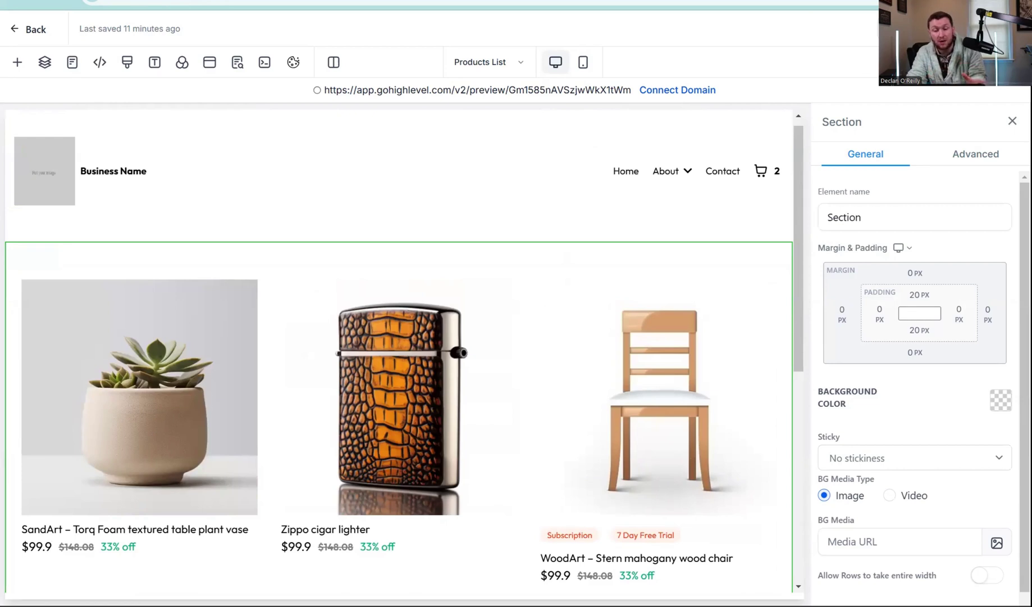
key("ctrl+Tab")
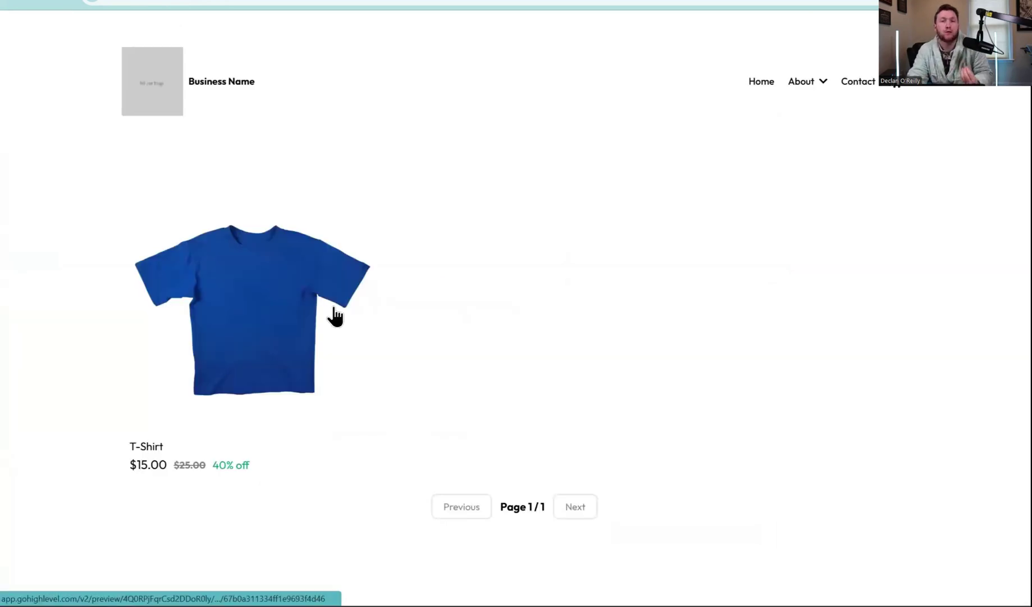
key("ctrl+Tab")
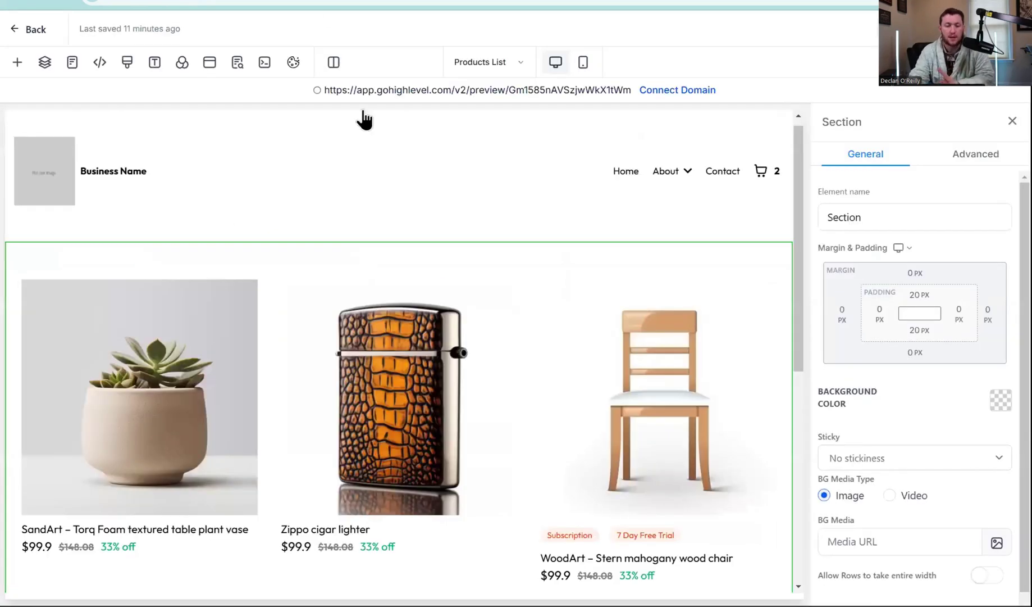
key("ctrl+Tab")
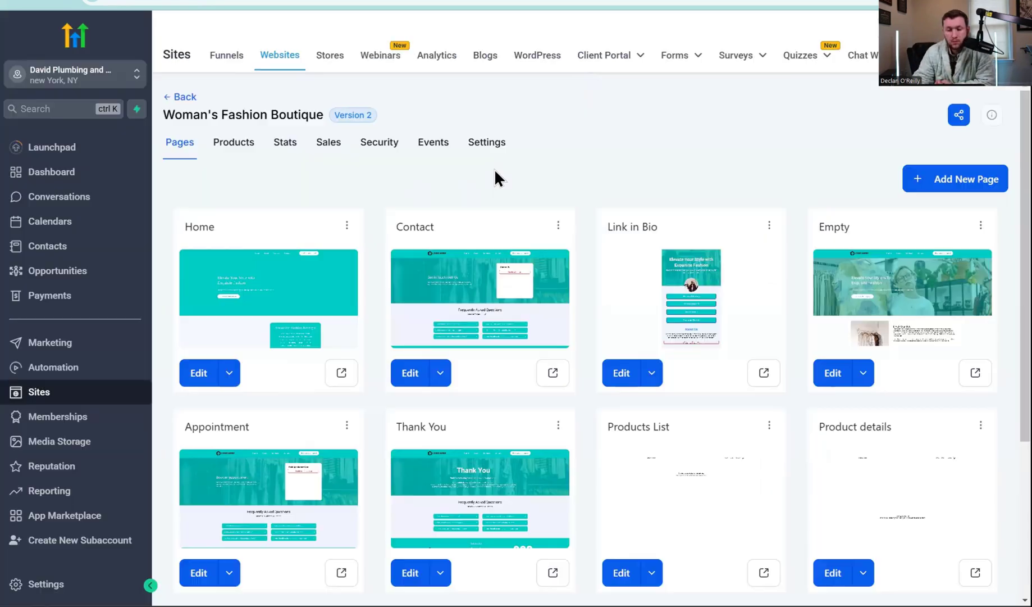
- Leave Payments for the Sites area's funnels and switch to the stores list
left_click(99, 305)
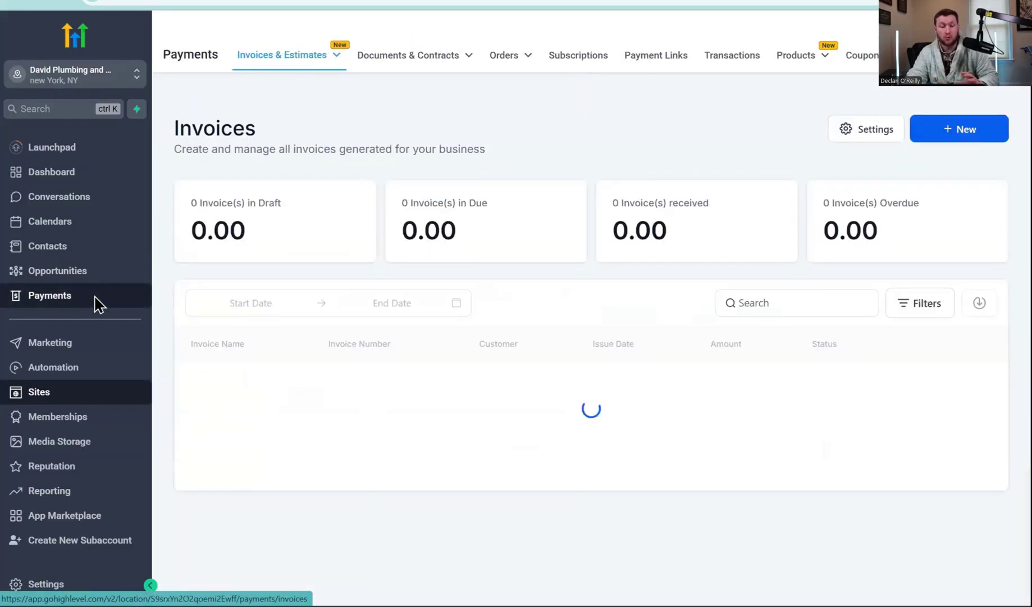
mouse_move(808, 67)
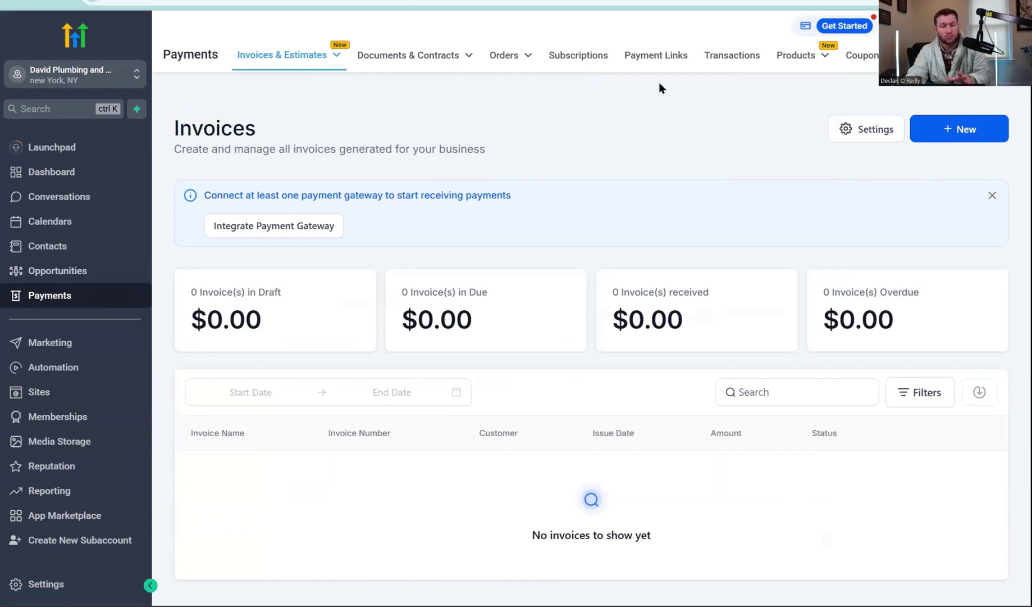
mouse_move(524, 75)
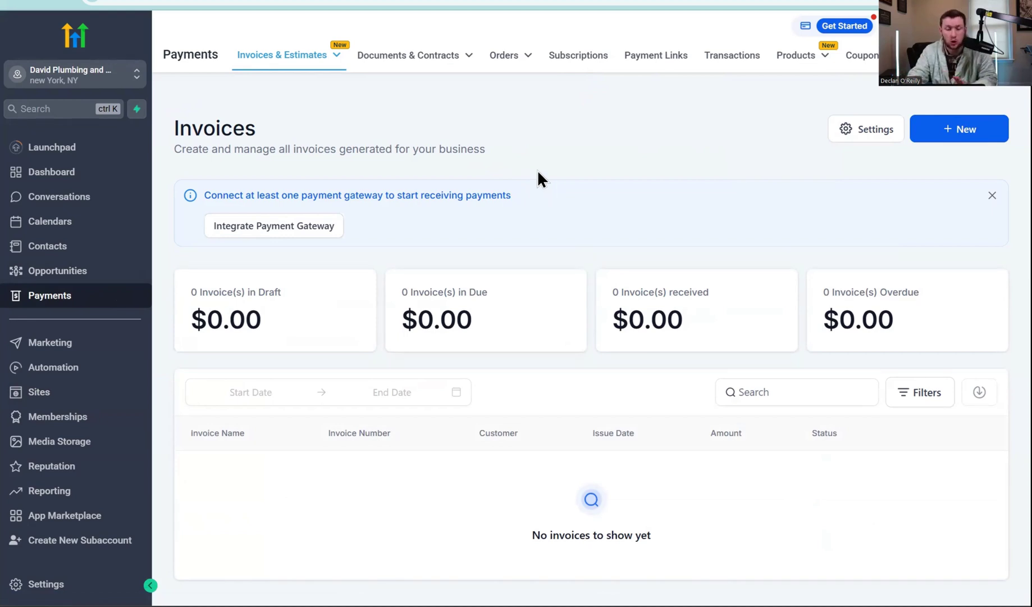
left_click(112, 403)
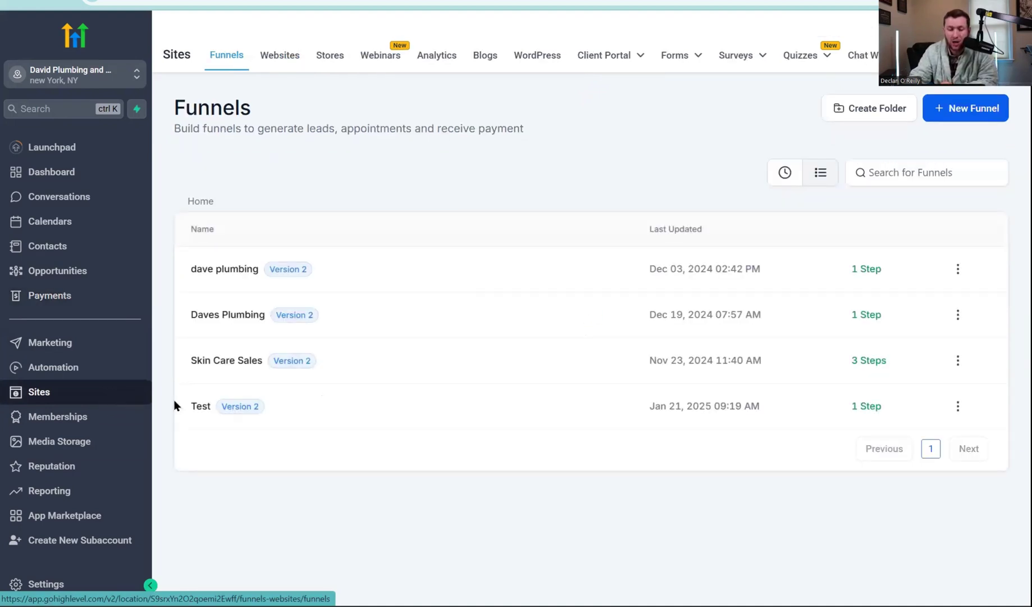
left_click(330, 55)
- Open the Woman's Fashion Boutique store's pages and switch to the Home page editor tab
left_click(263, 270)
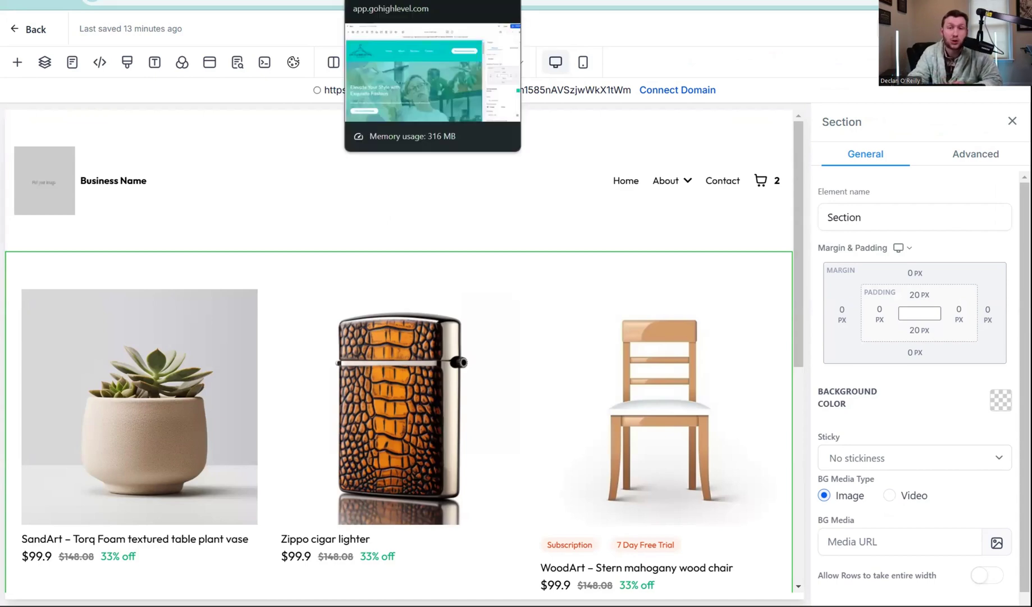
left_click(382, 1)
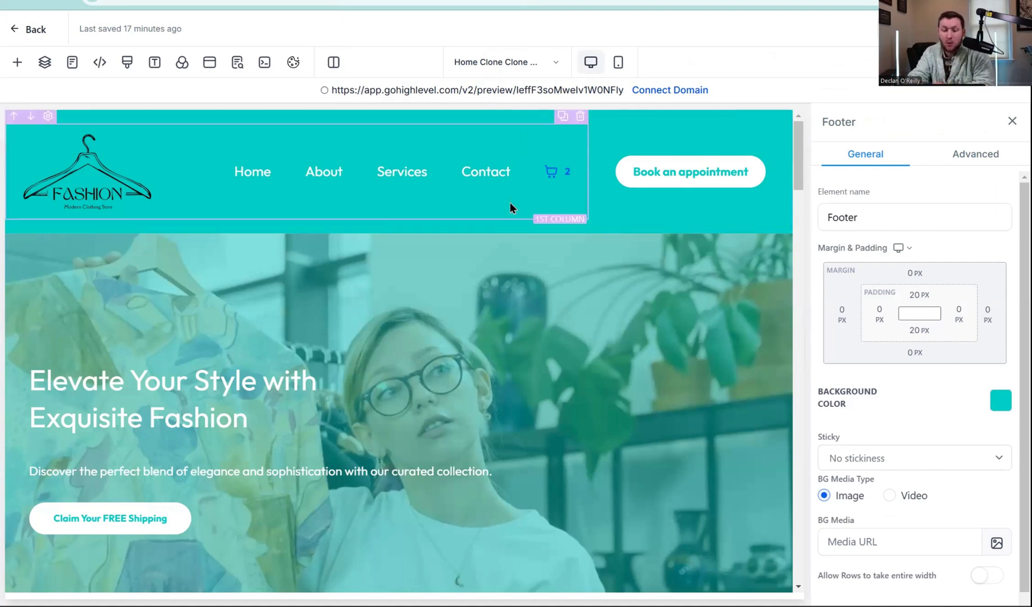
- Add a 'Store' navigation menu item that links to the Products List page
left_click(497, 190)
scroll(926, 303, "down", 7)
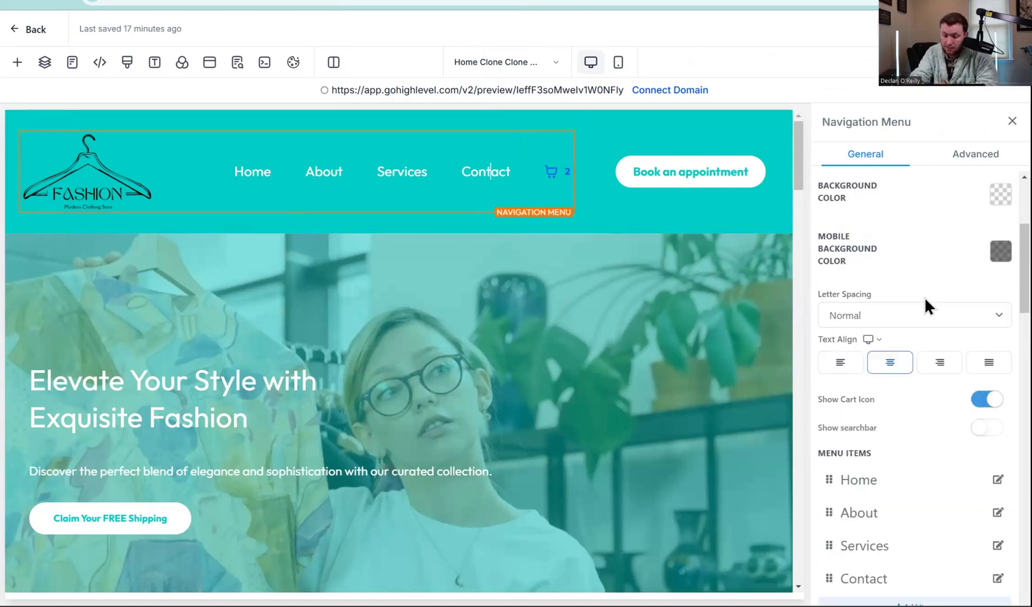
left_click(927, 400)
triple_click(479, 248)
type("Store")
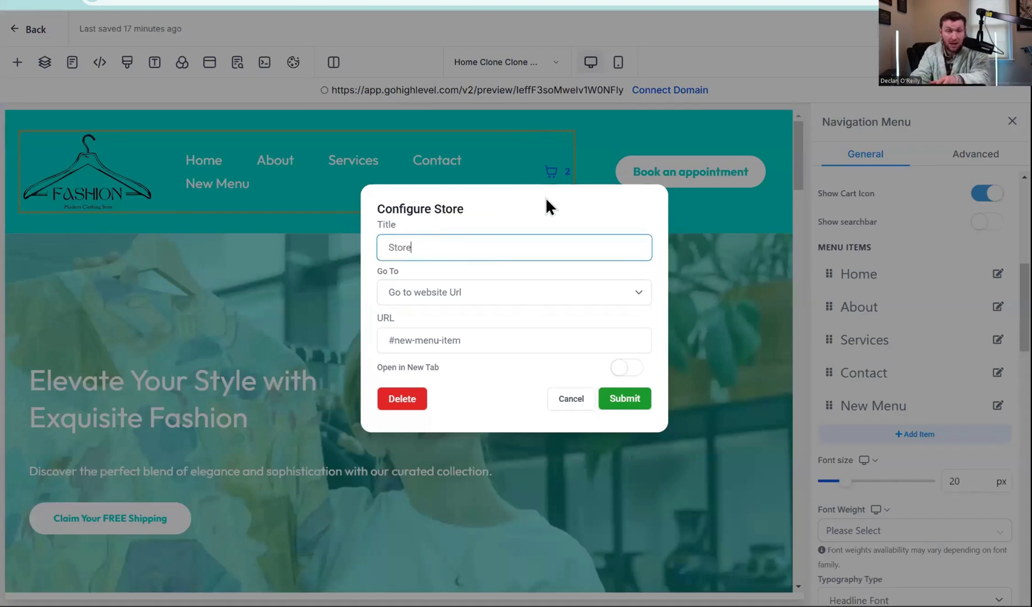
left_click(498, 291)
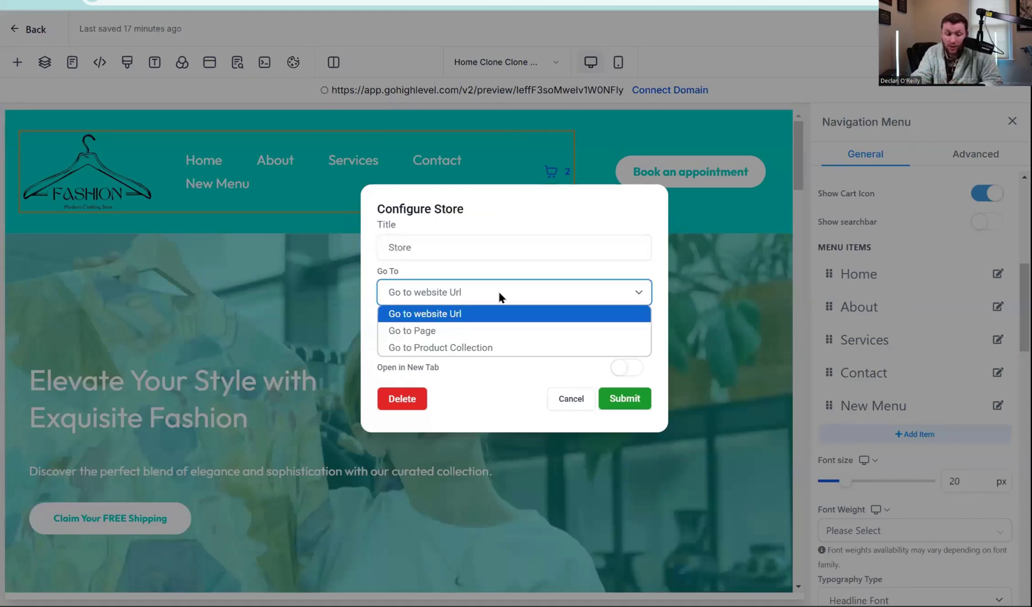
left_click(506, 332)
left_click(509, 336)
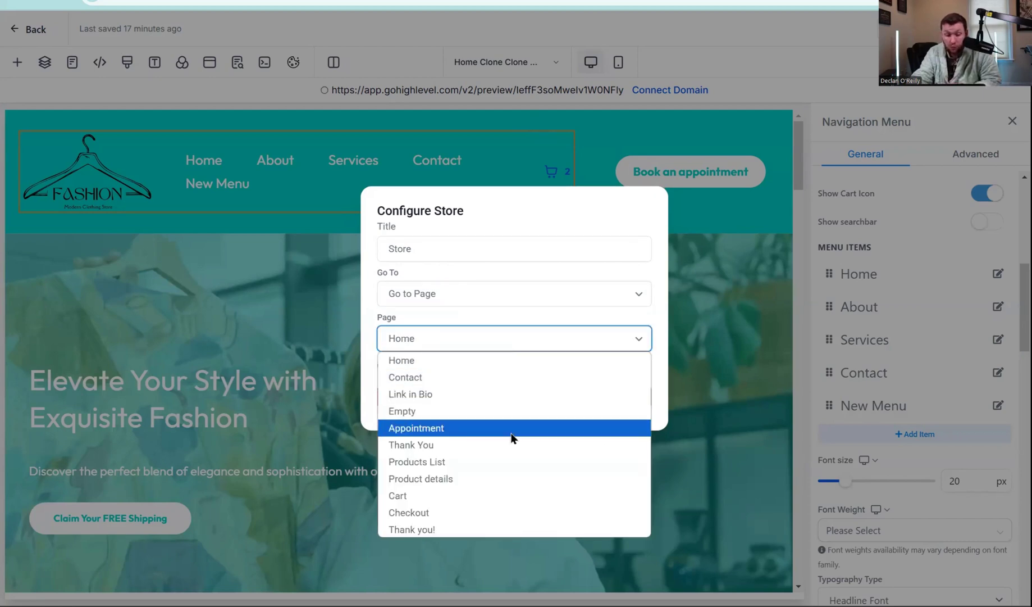
left_click(513, 459)
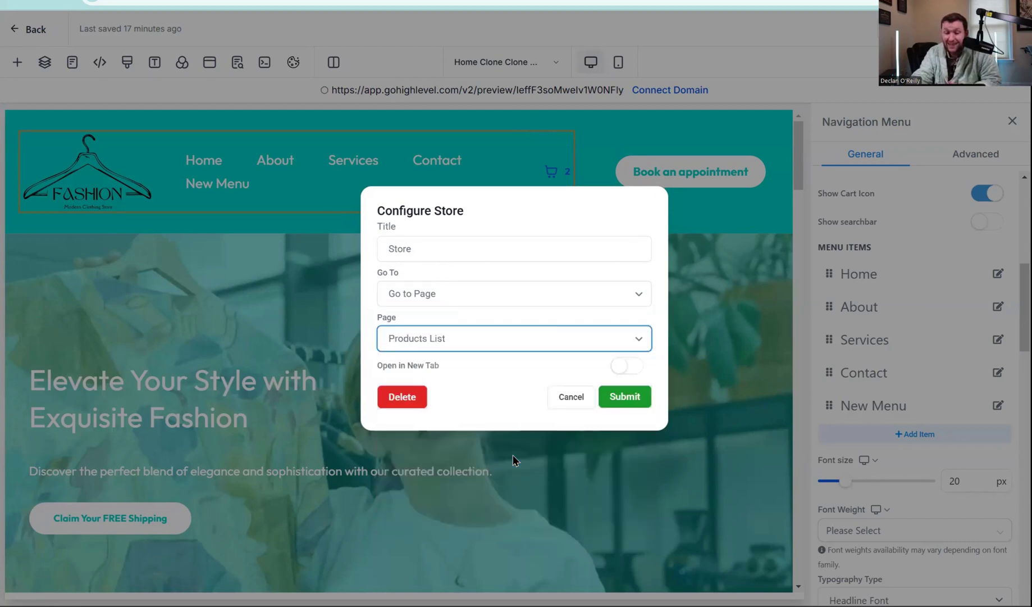
left_click(626, 396)
left_click(626, 397)
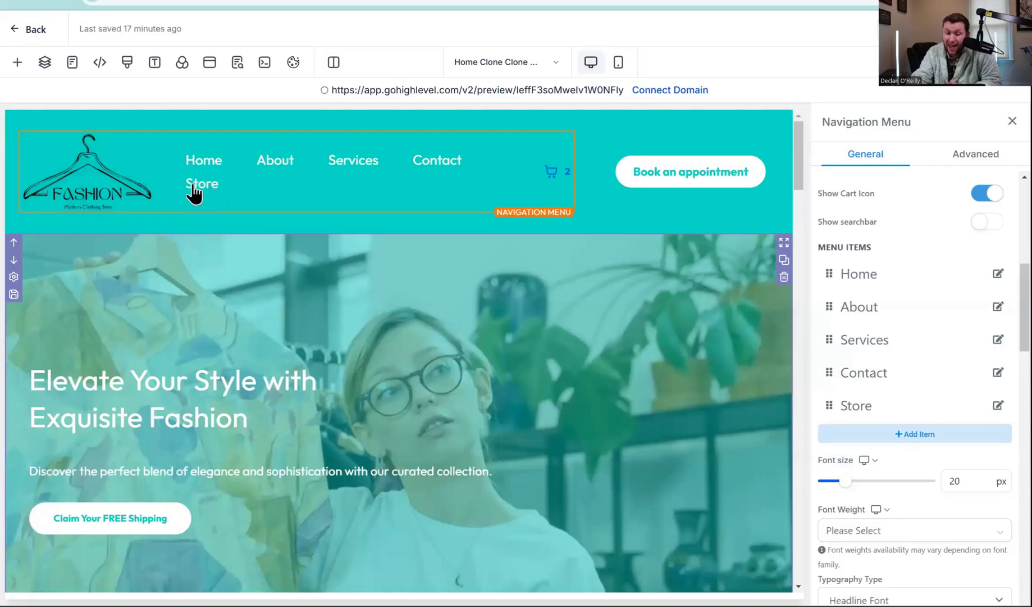
- Save the page and confirm the Global Section Change to the shared header
scroll(921, 262, "up", 5)
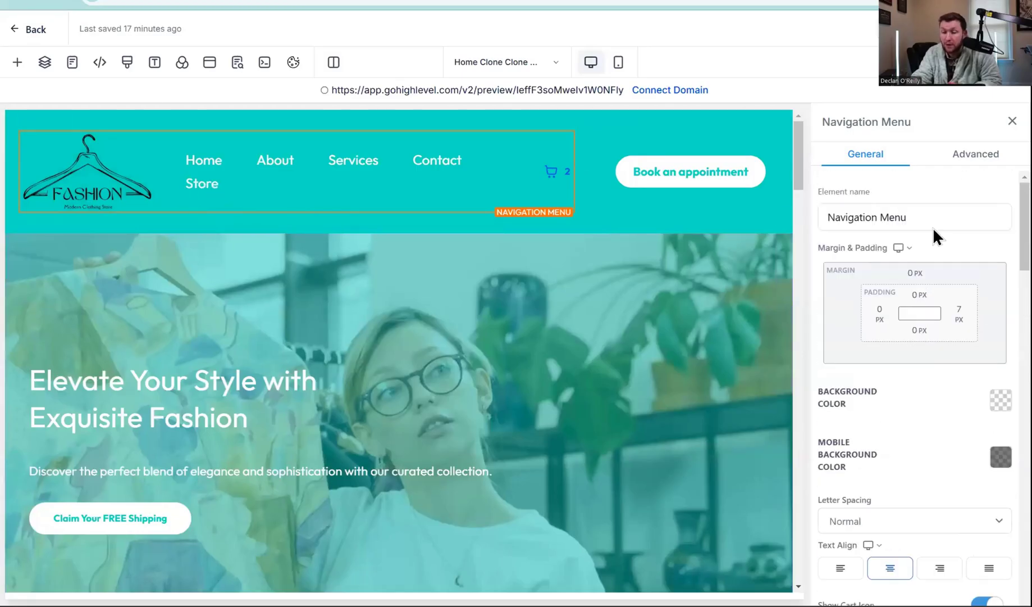
key("ctrl+s")
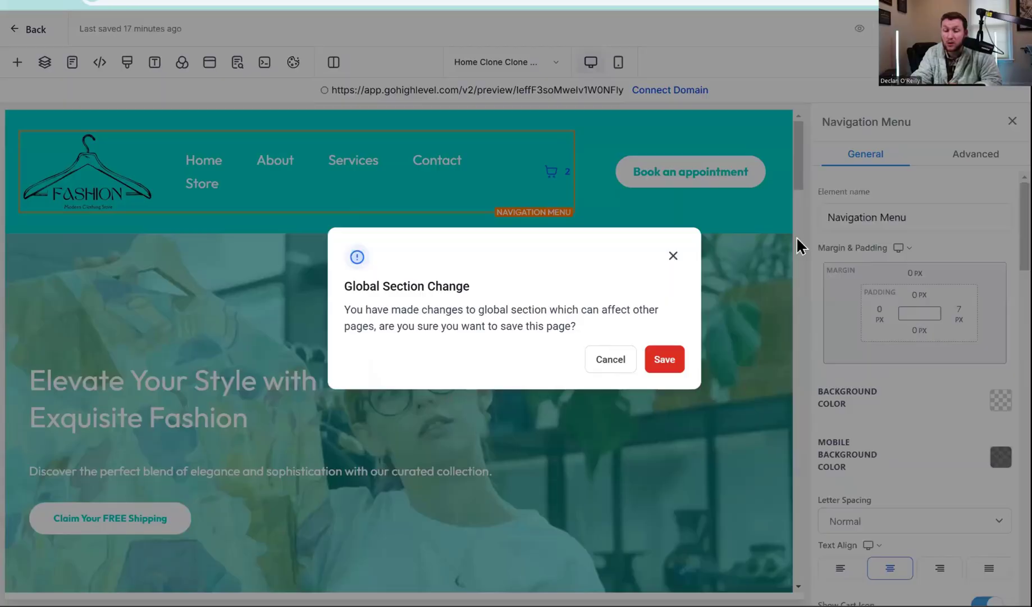
left_click(664, 359)
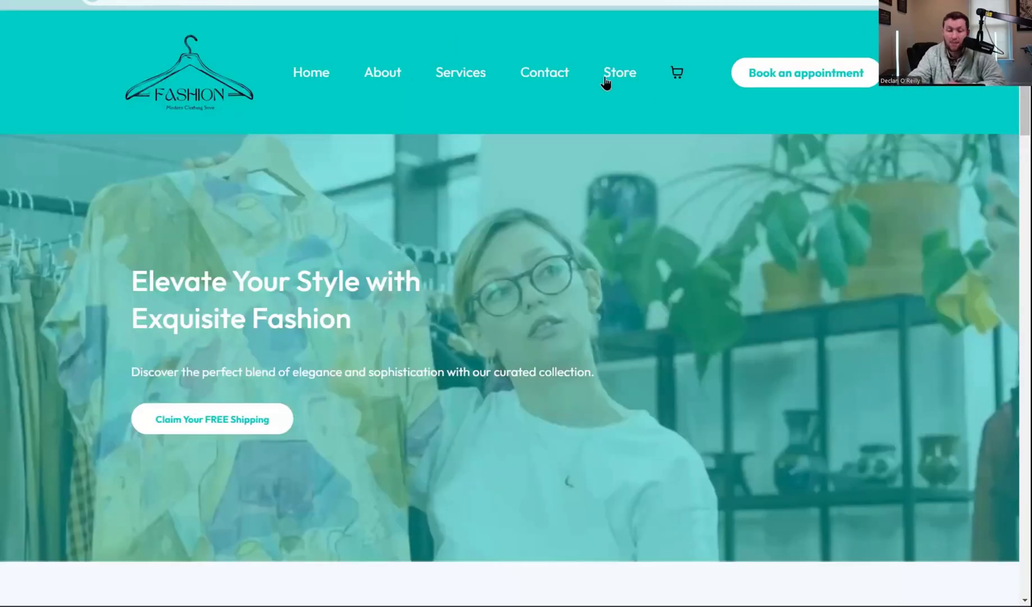
left_click(618, 84)
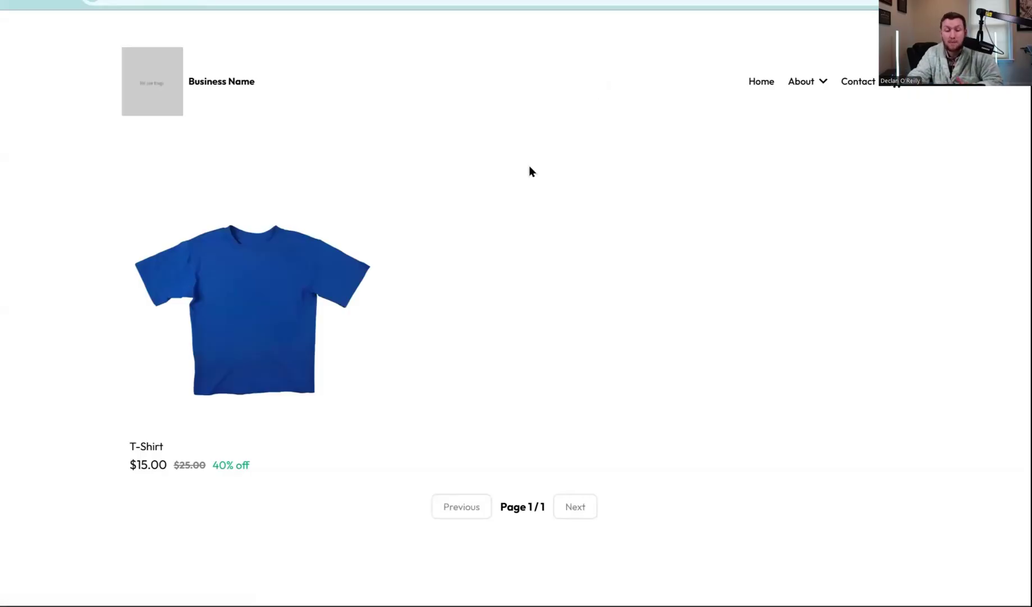
key("Escape")
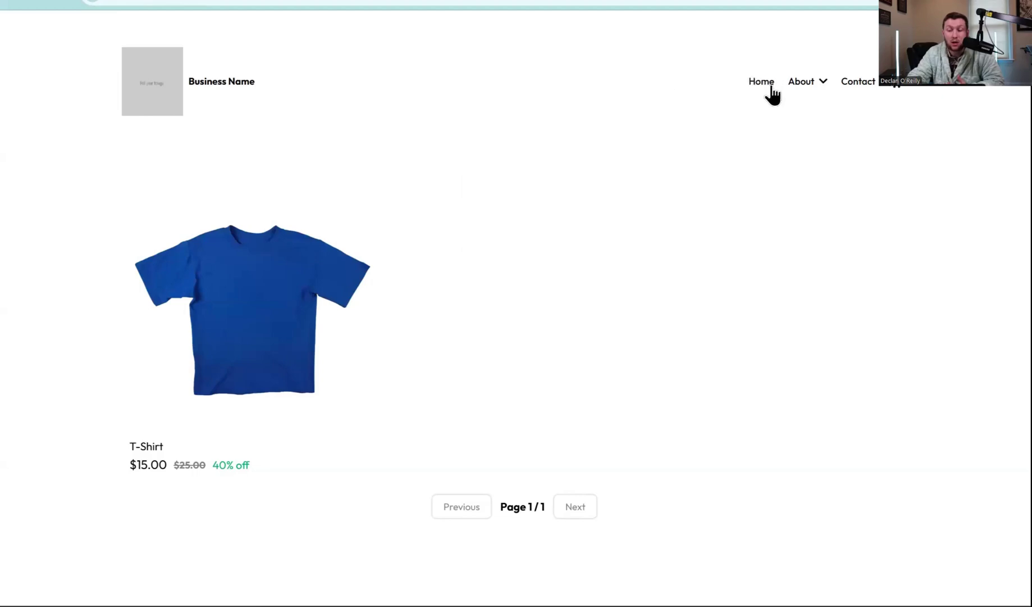
left_click(769, 93)
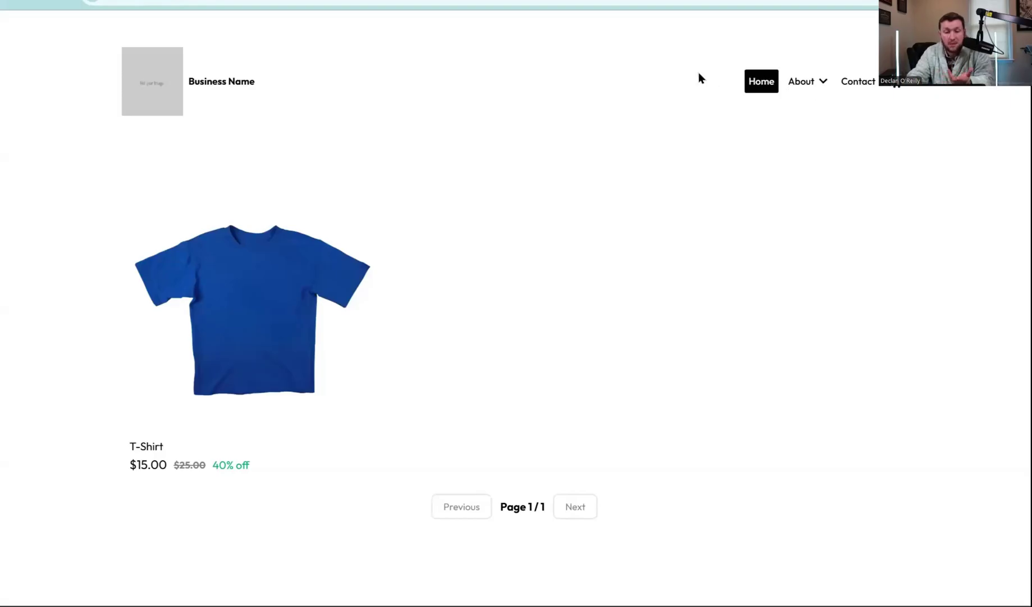
left_click(436, 2)
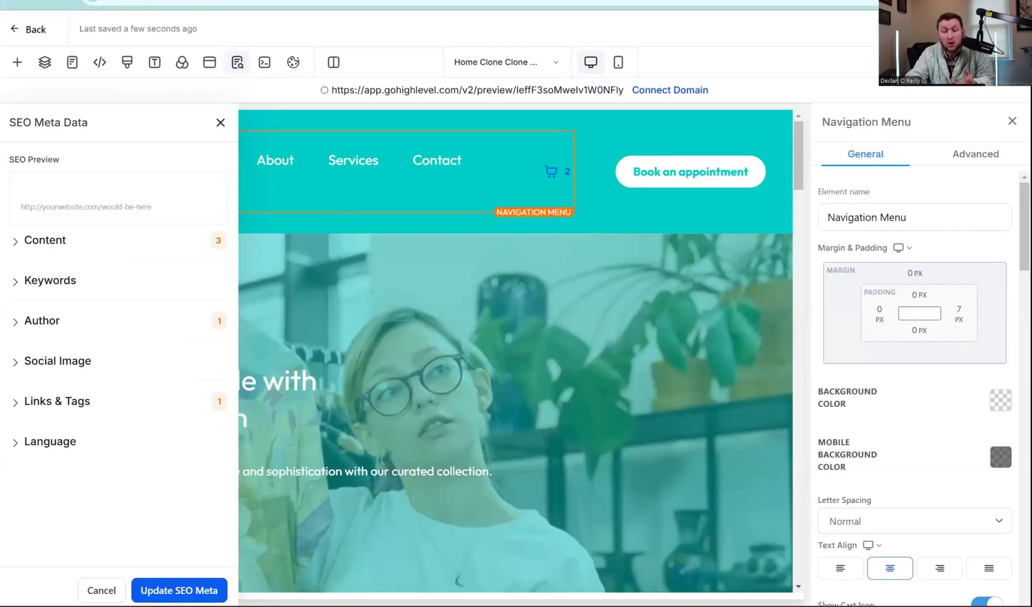
- Close the SEO settings and compare the Products List page with the Fashion homepage
left_click(220, 123)
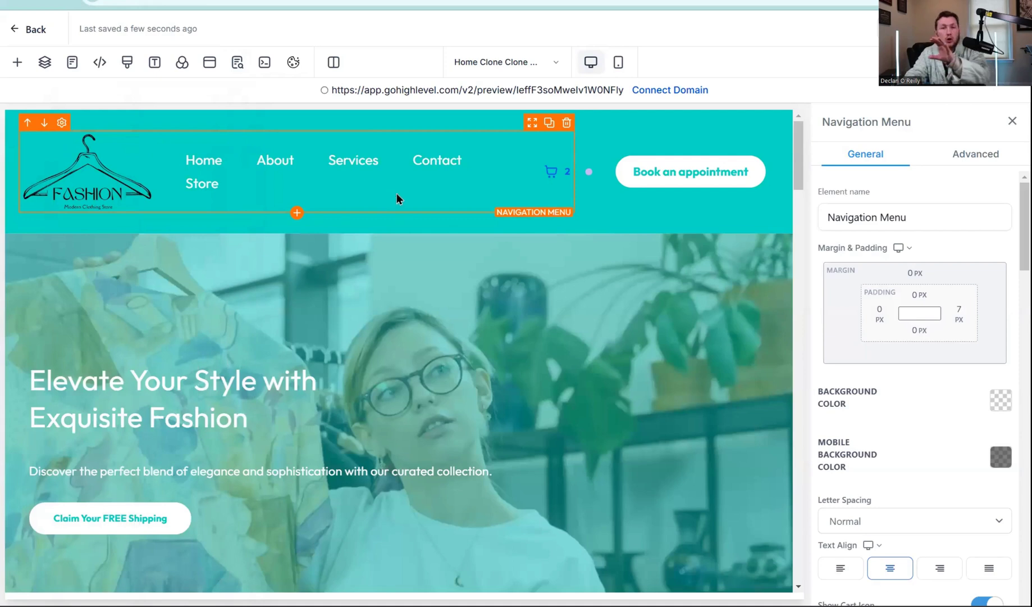
left_click(472, 2)
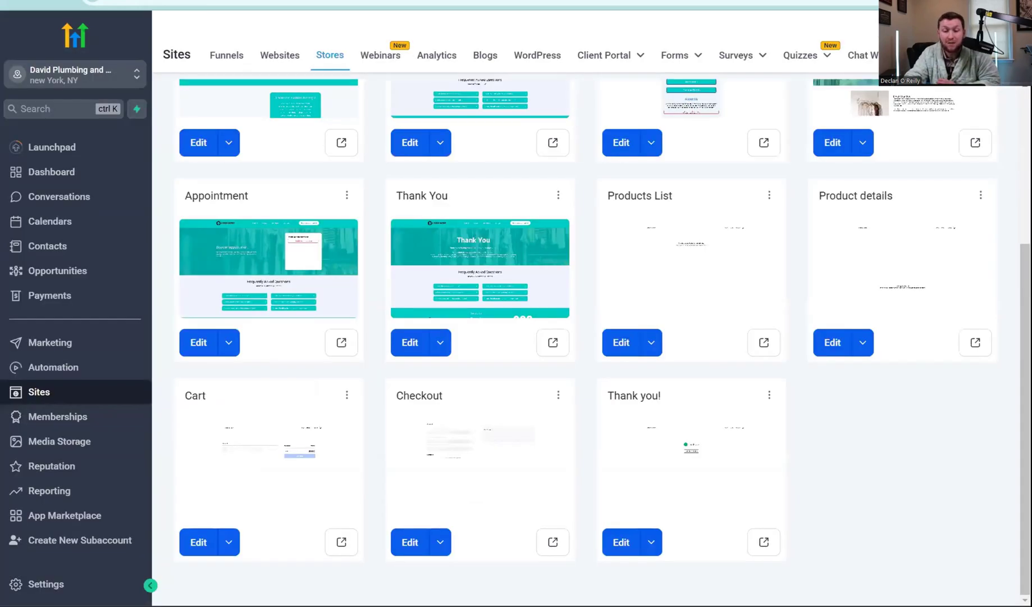
left_click(579, 1)
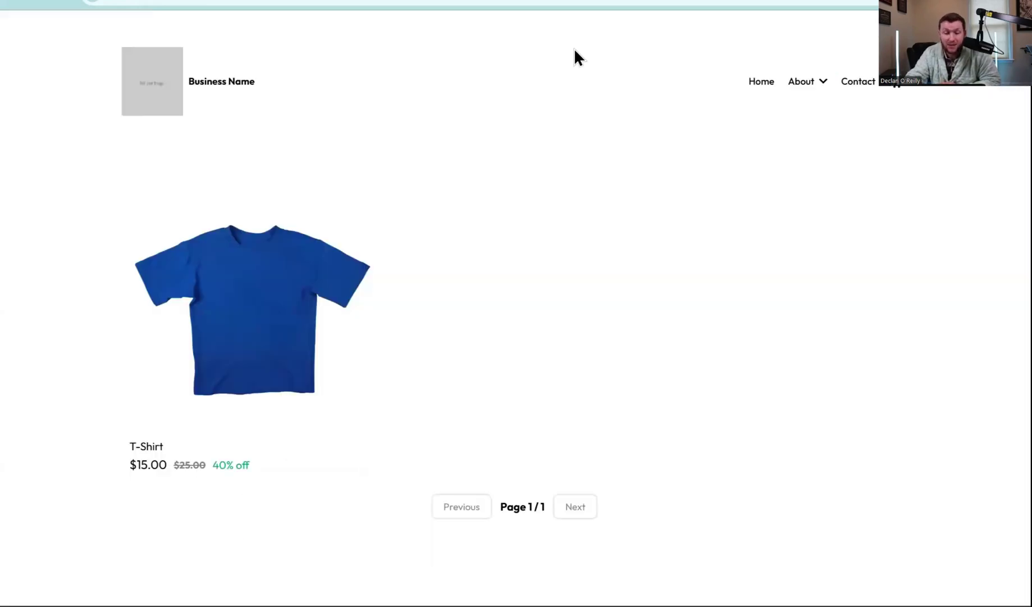
key("ctrl+Tab")
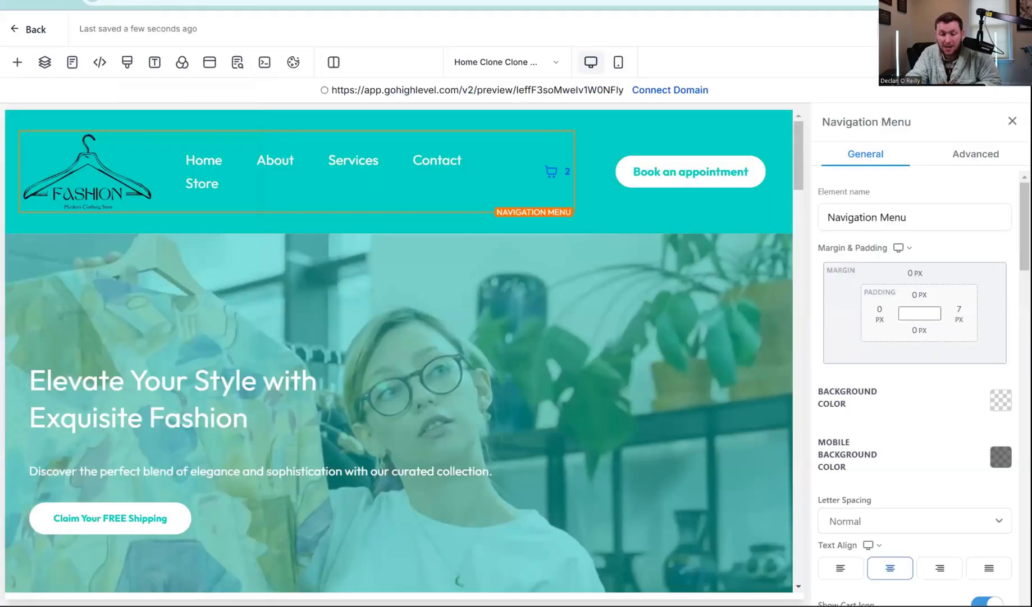
key("ctrl+Tab")
key("ctrl+Tab")
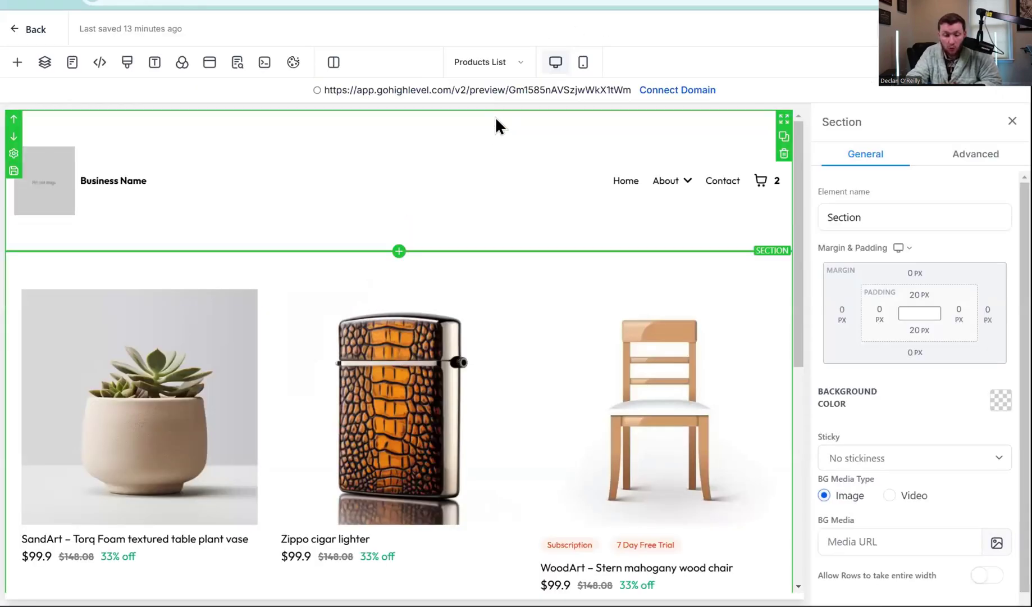
key("ctrl+Tab")
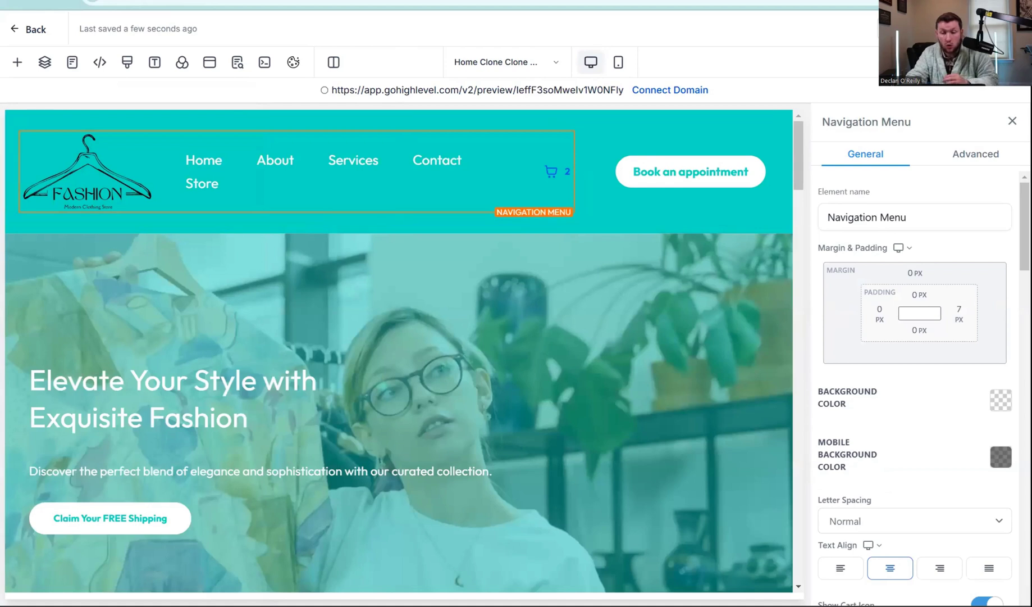
key("ctrl+shift+Tab")
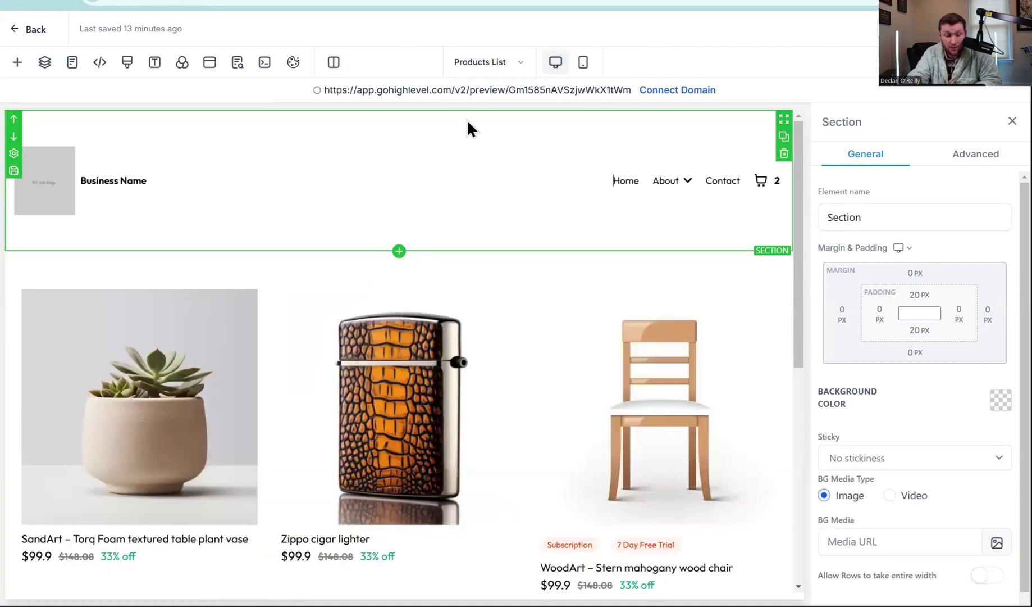
key("ctrl+Tab")
- Name the homepage's teal header 'Global Header' in the save-as-asset dialog, then dismiss it
left_click(106, 118)
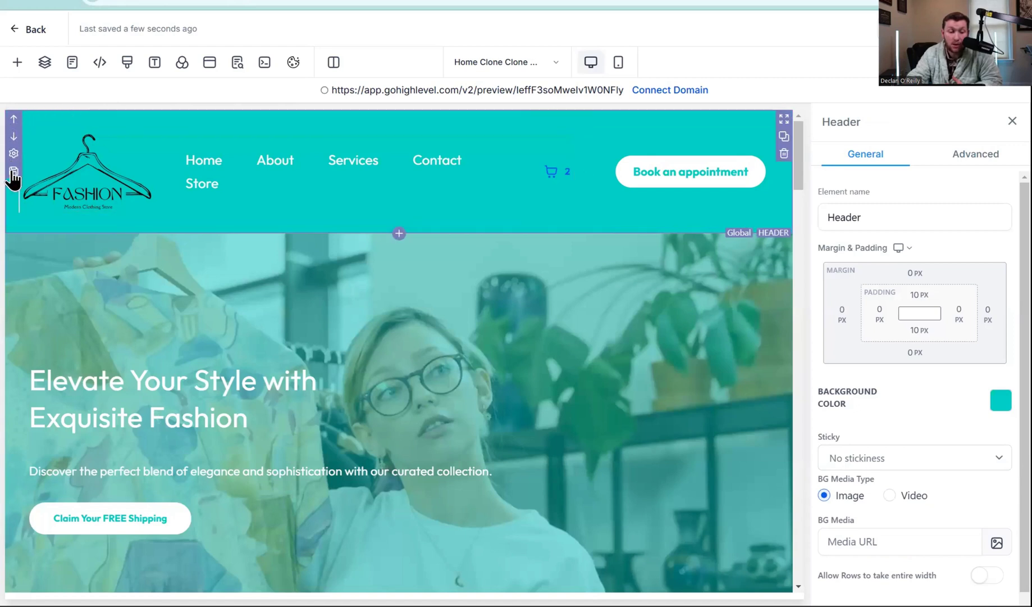
left_click(12, 173)
left_click(434, 298)
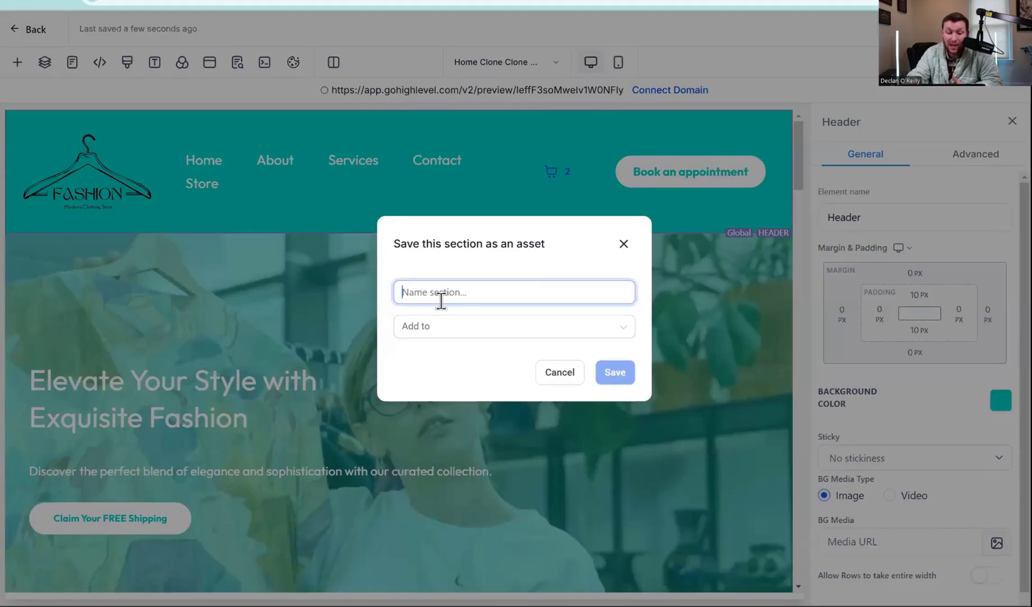
type("Global ")
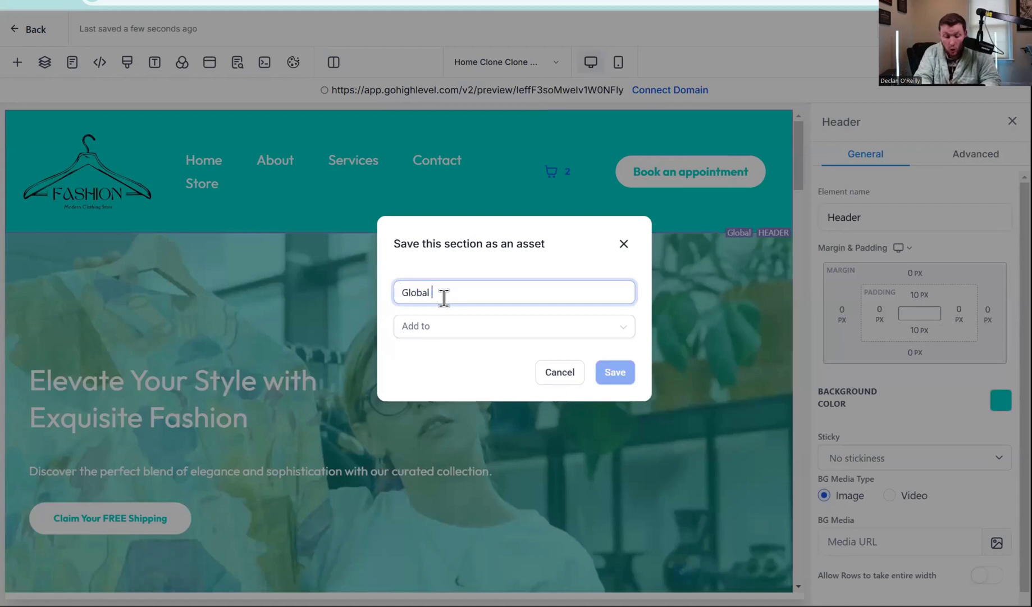
type("Header")
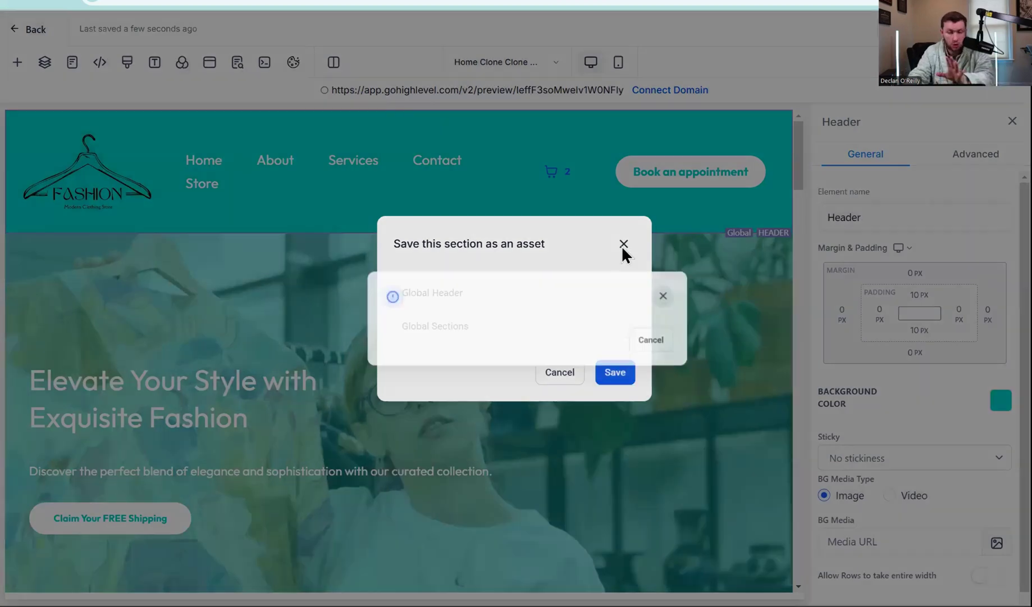
left_click(622, 243)
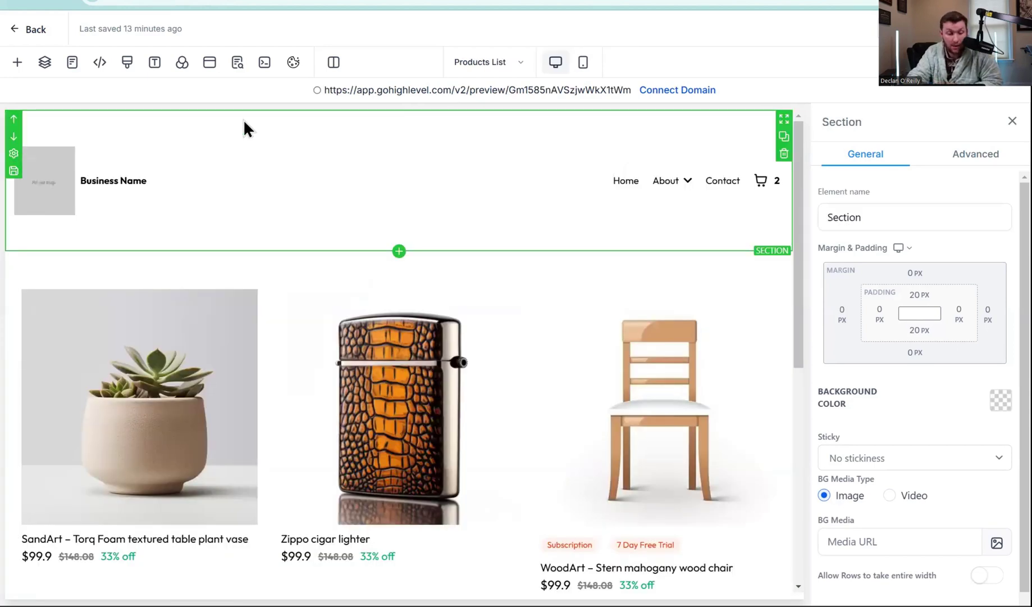
- Swap Products List's white Business Name header for the global Header, then return to the pages list
left_click(399, 251)
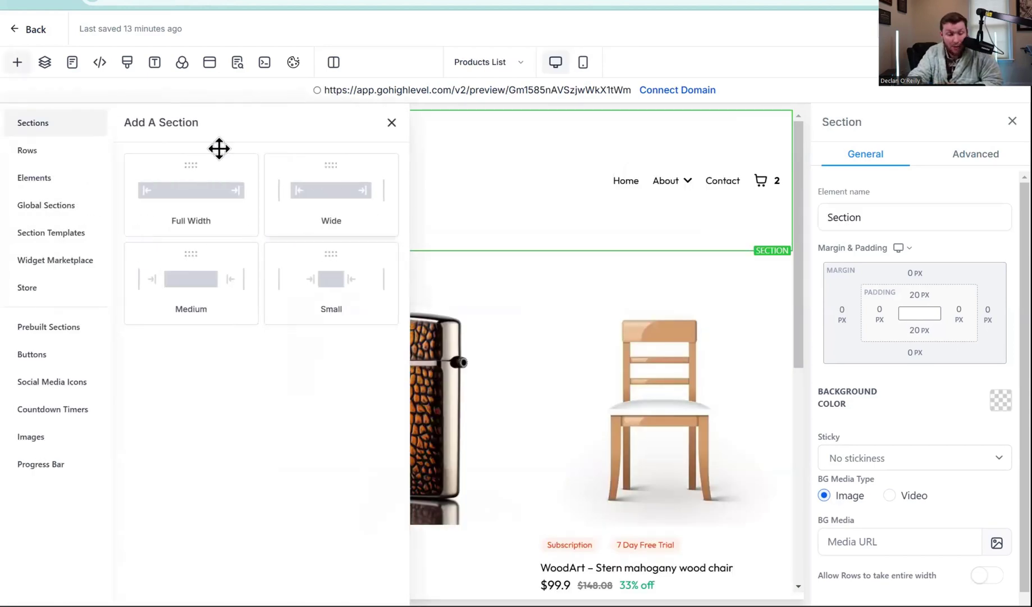
left_click(97, 211)
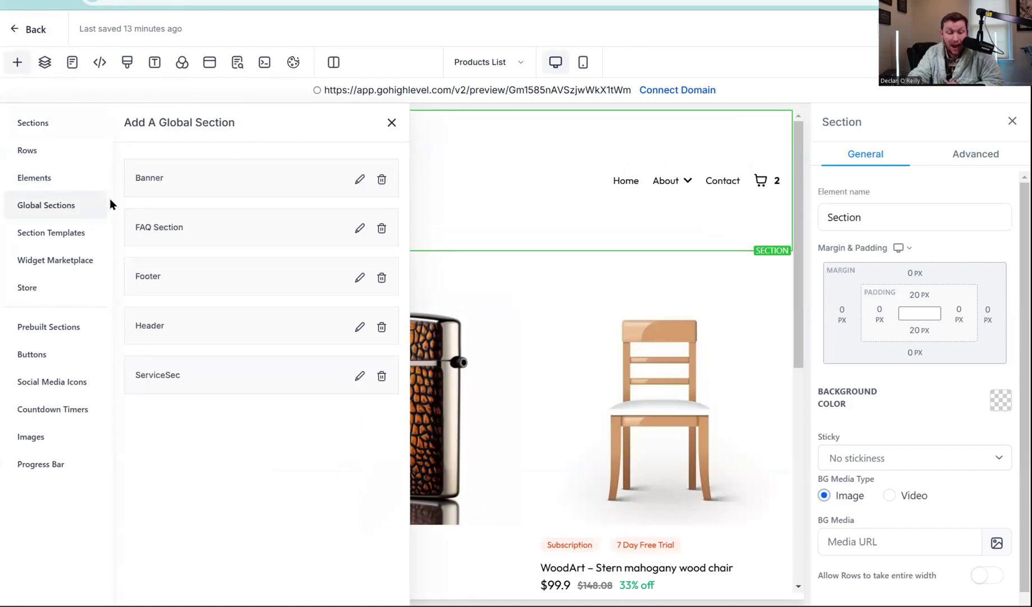
left_click_drag(245, 339, 513, 157)
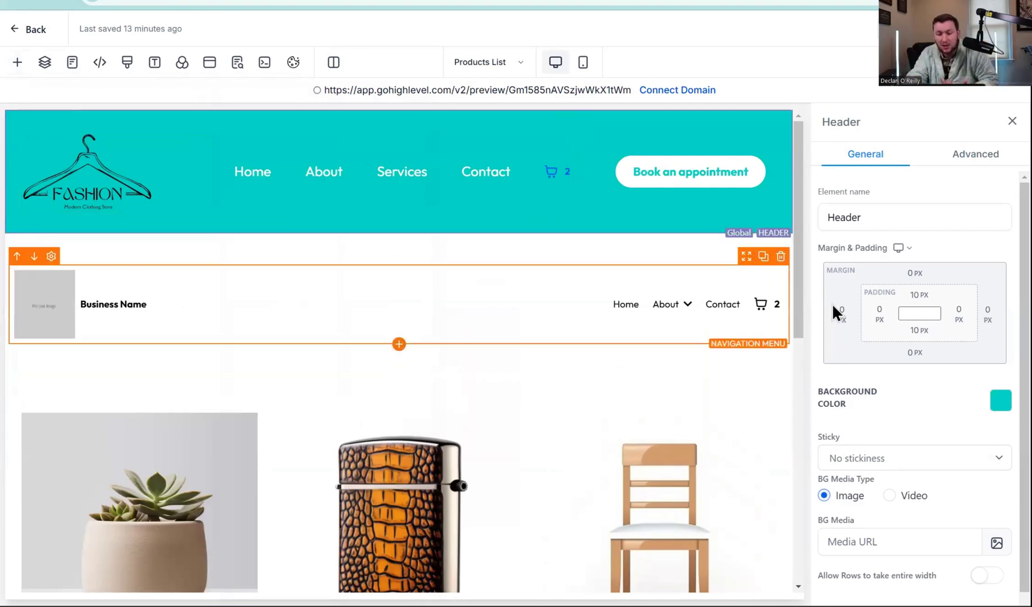
left_click(785, 277)
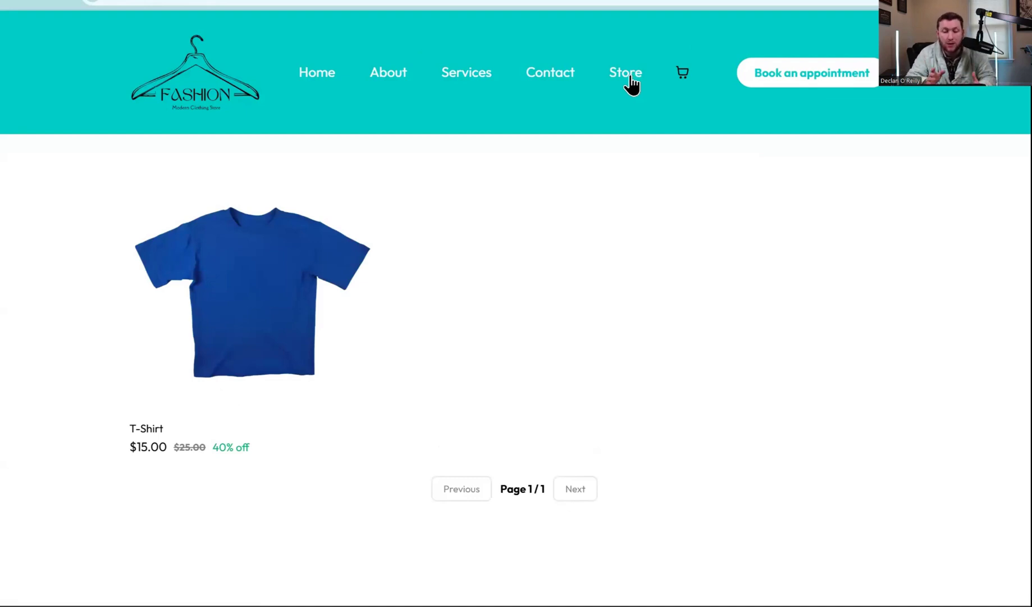
key("ctrl+w")
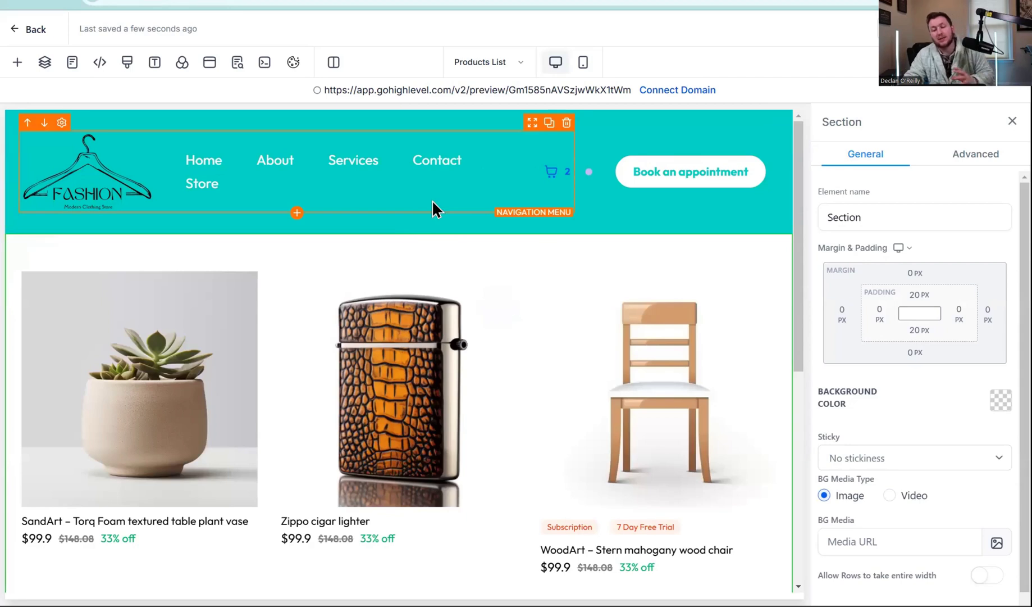
key("ctrl+w")
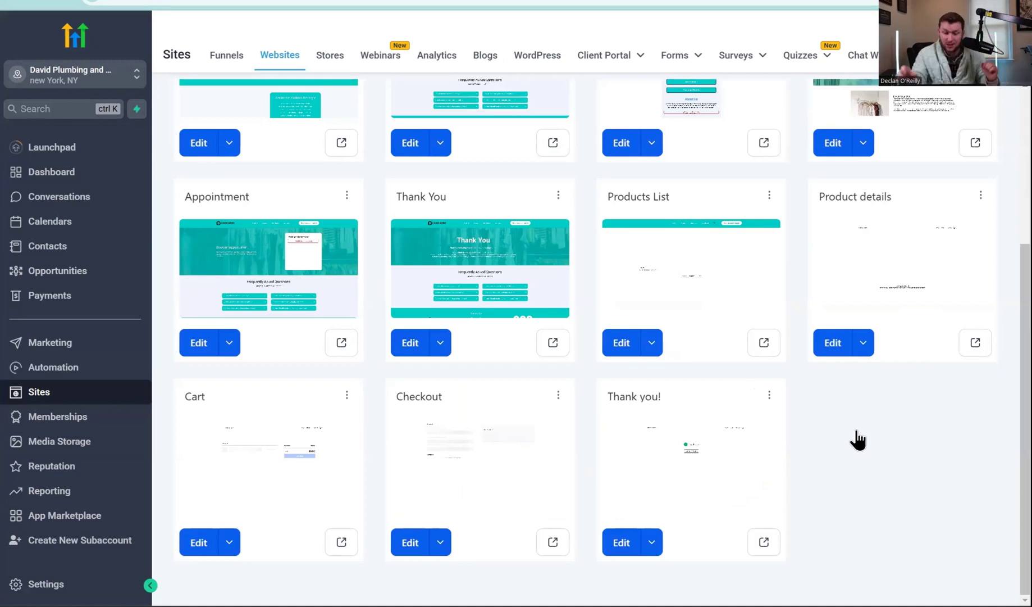
- Open the Product details page in the builder in a new tab from its Edit dropdown
left_click(865, 344)
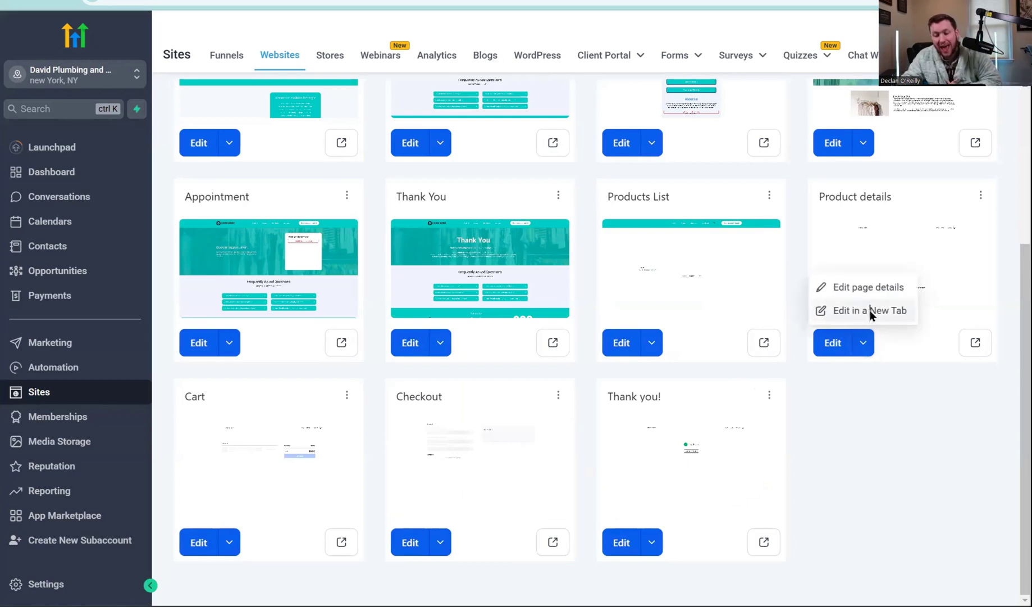
left_click(870, 311)
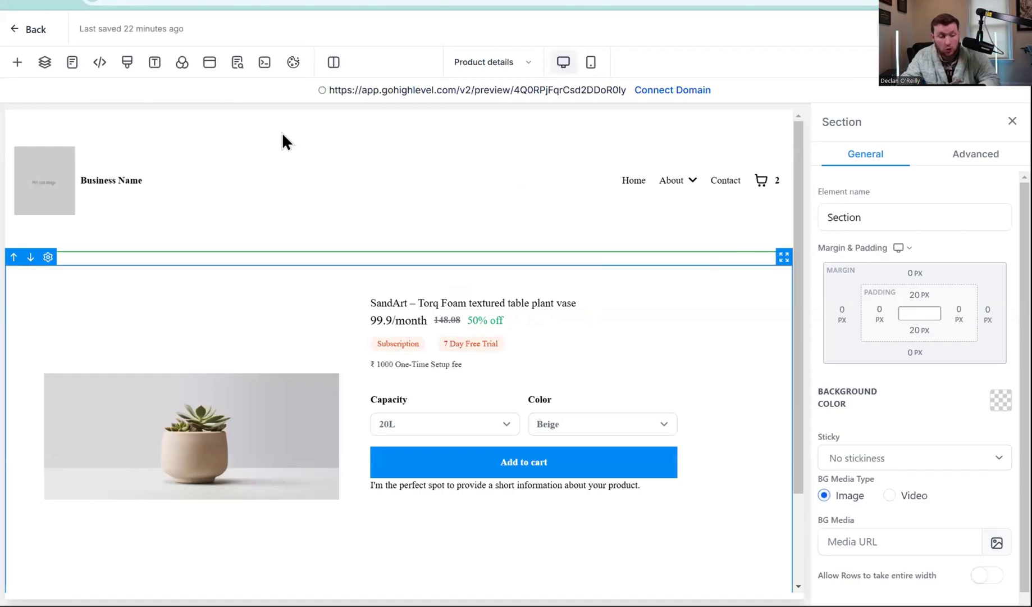
- Insert the global Header on Product details, delete the old white header, and check SEO settings
left_click(314, 202)
left_click(399, 251)
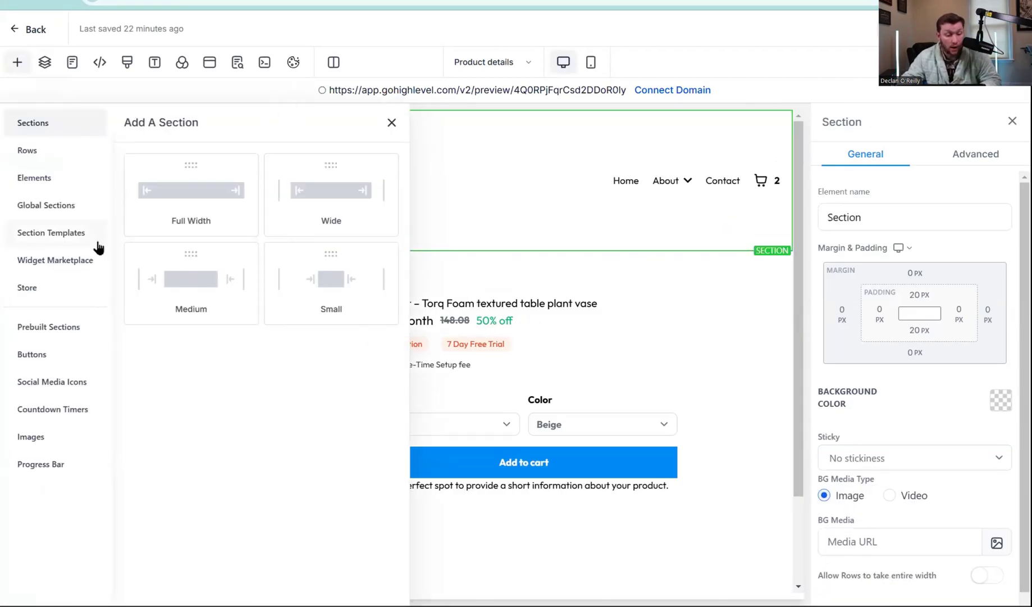
left_click(56, 211)
left_click_drag(185, 334, 475, 264)
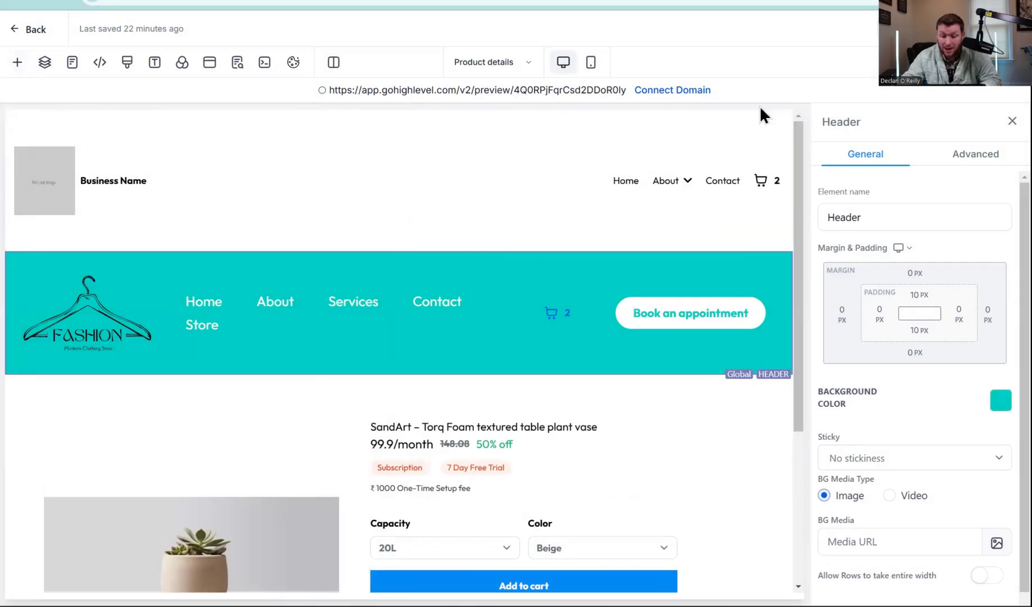
left_click(786, 152)
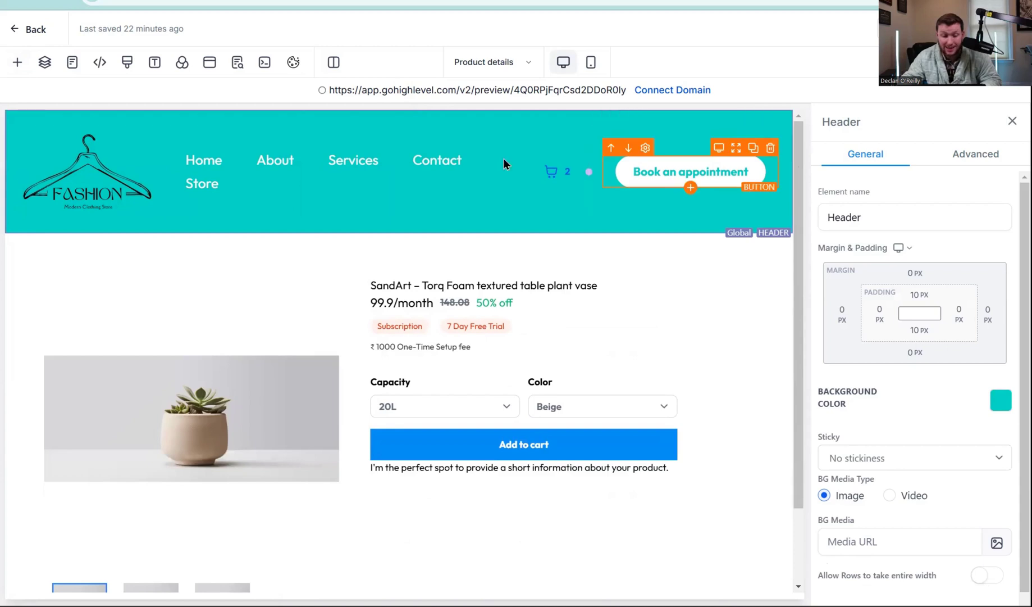
left_click(237, 62)
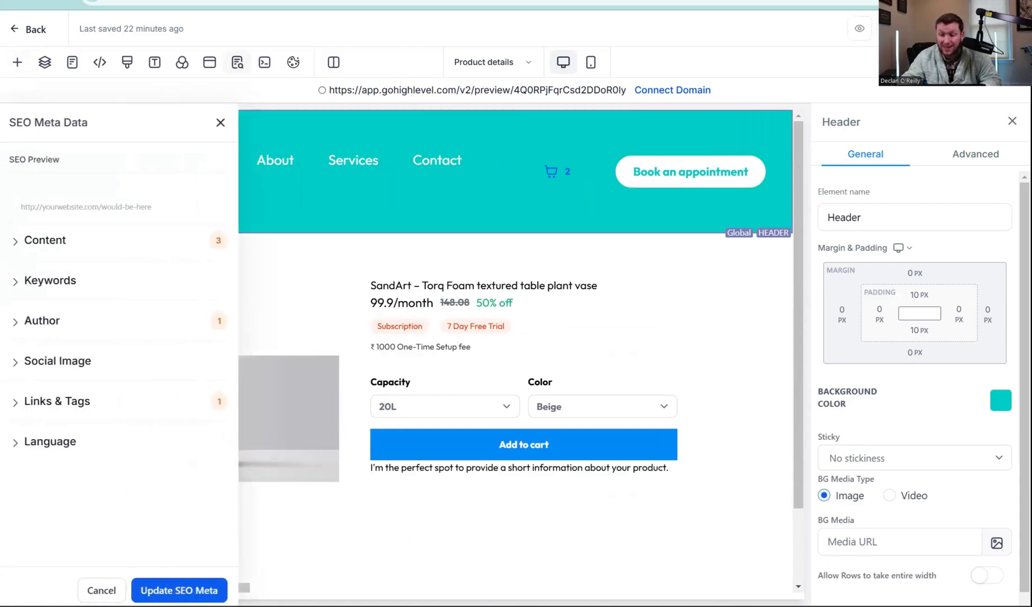
left_click(220, 123)
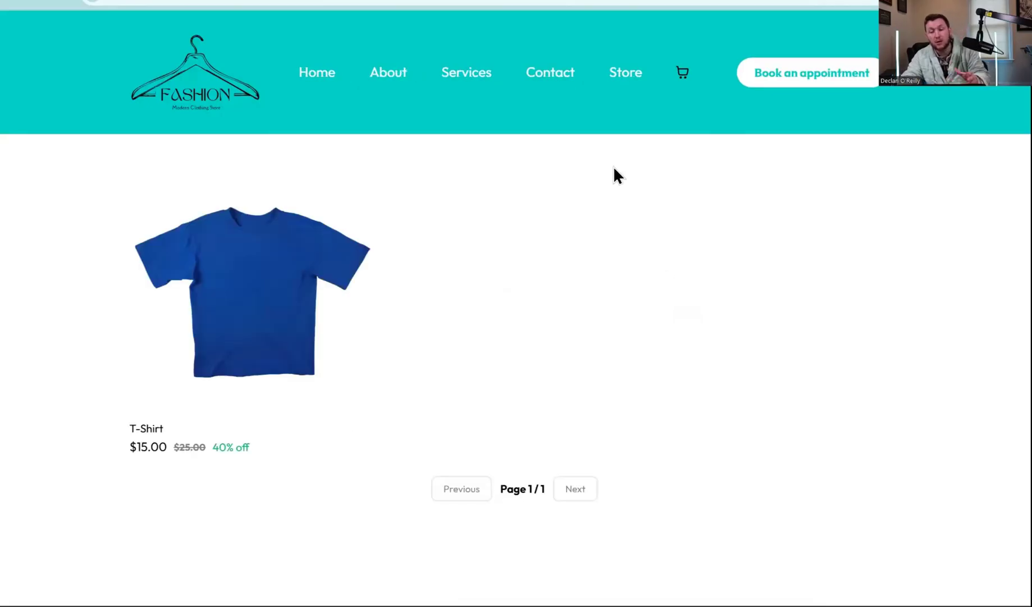
- Add a Small T-Shirt at $15.00 to the cart in the live store and view the cart
left_click(285, 284)
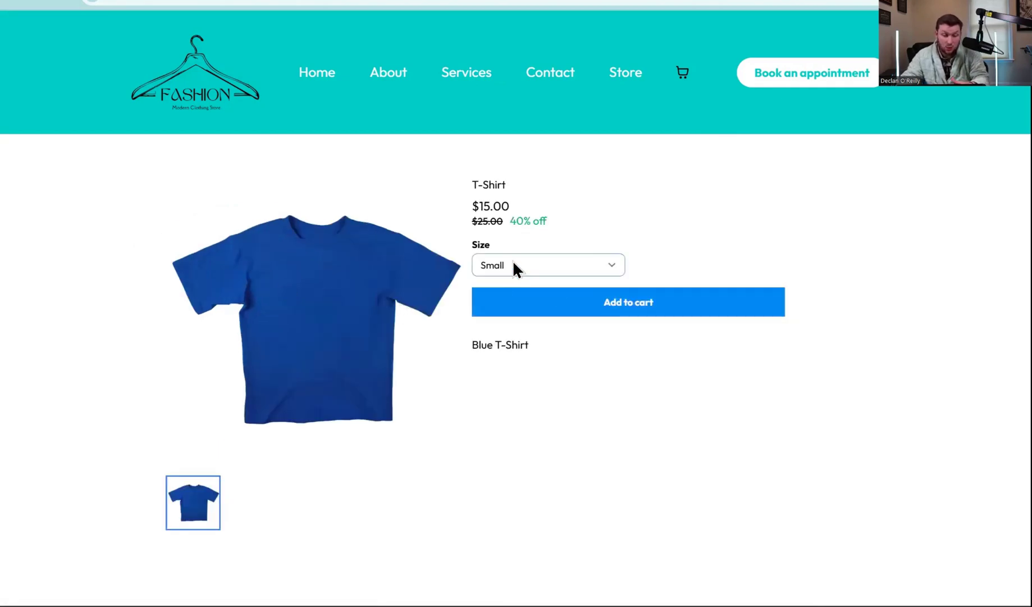
left_click(595, 319)
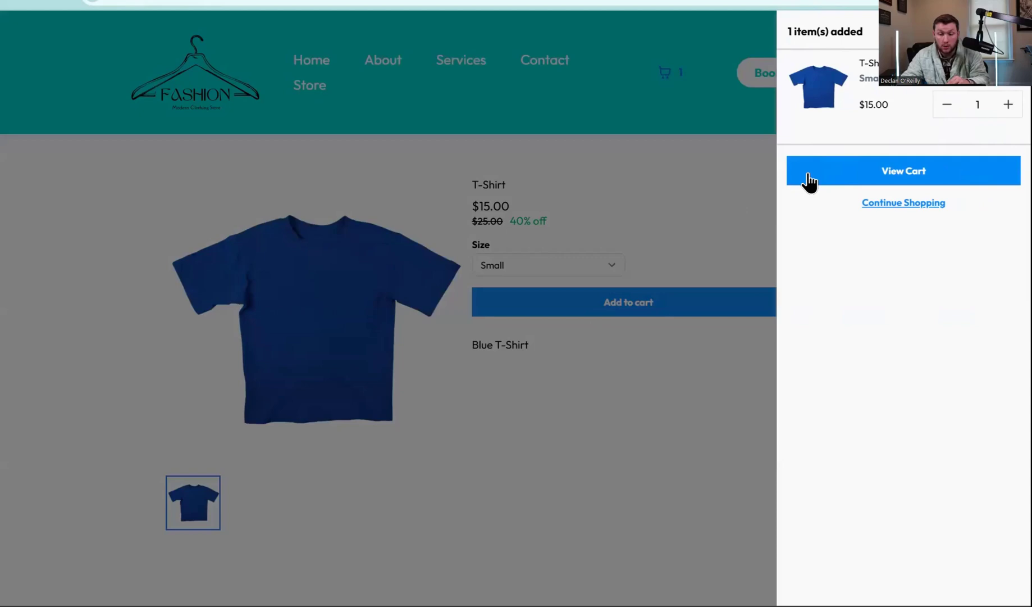
left_click(901, 170)
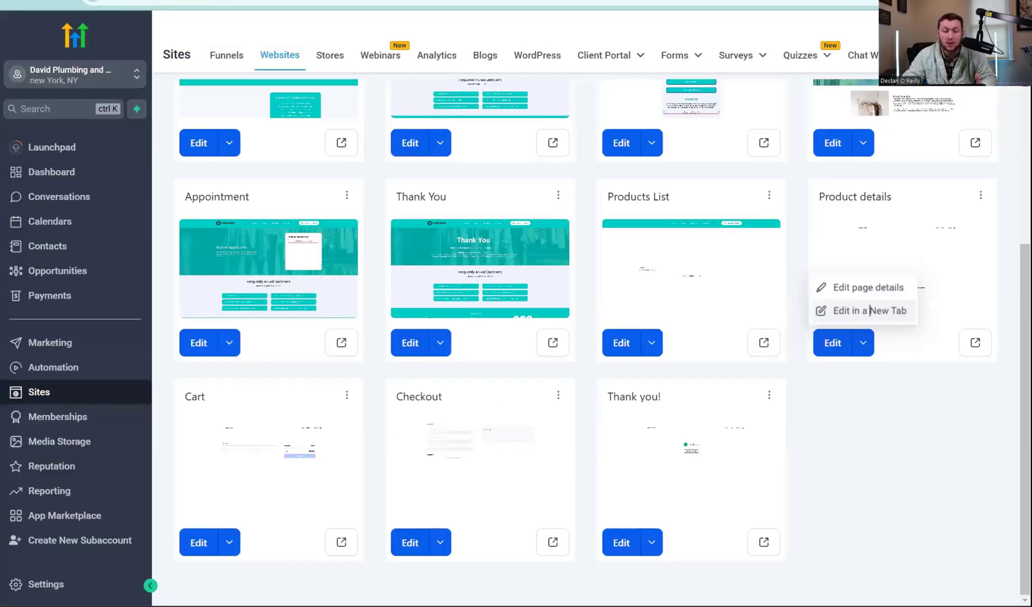
- Close the free-shipping pop-up, check the store's cart page, and return to the website's pages list
left_click(767, 293)
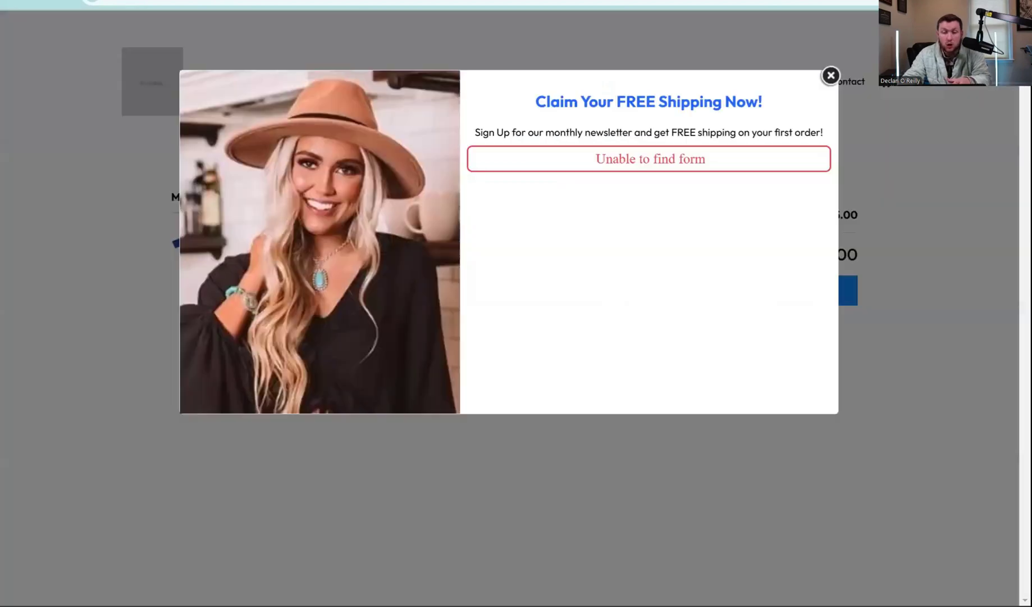
left_click(832, 75)
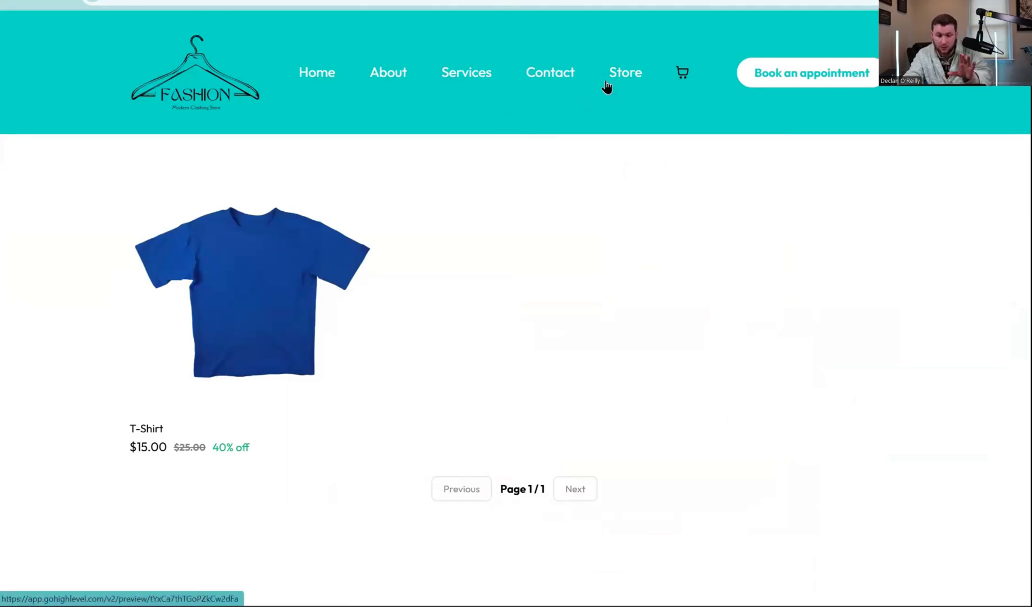
left_click(631, 78)
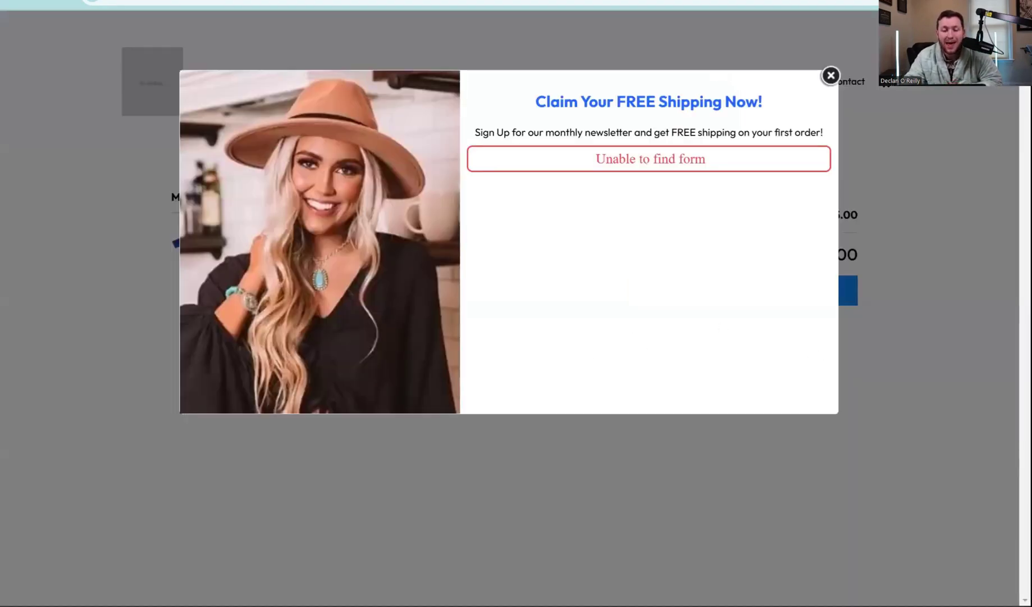
key("ctrl+w")
left_click(25, 27)
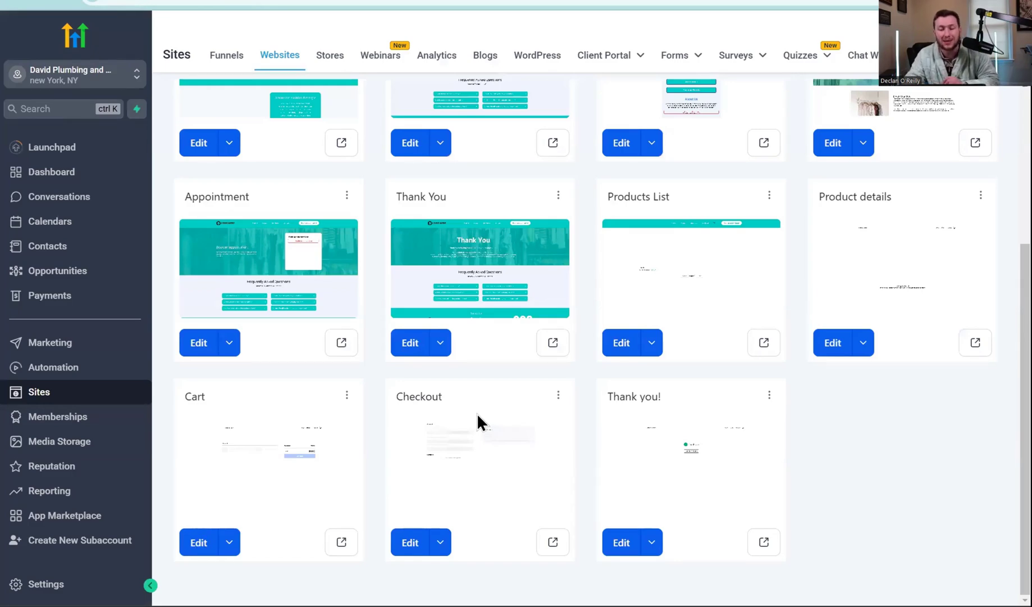
- Open the product collections page under Payments' Products menu
left_click(110, 304)
left_click(826, 59)
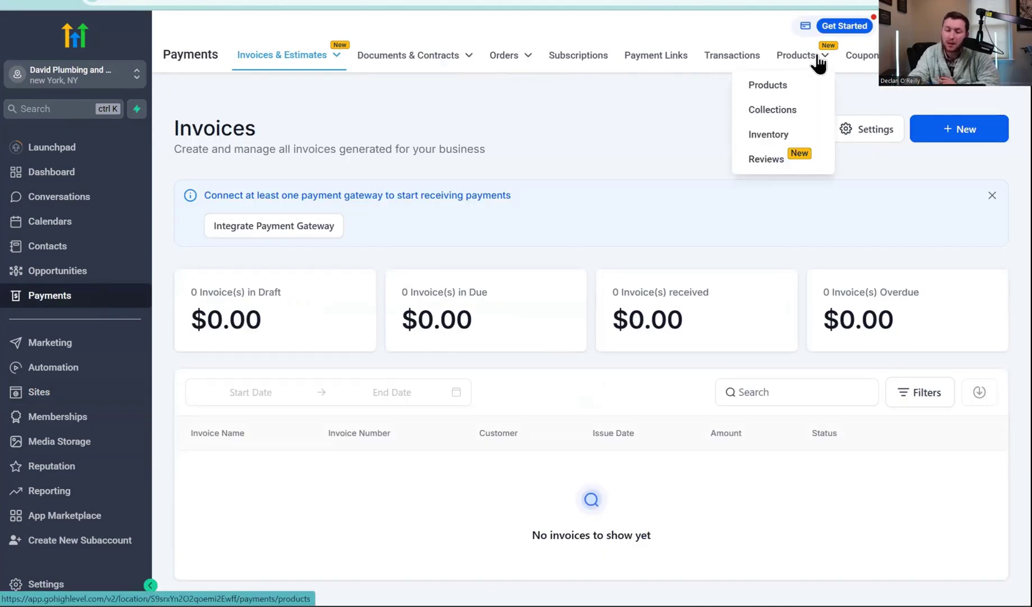
left_click(802, 112)
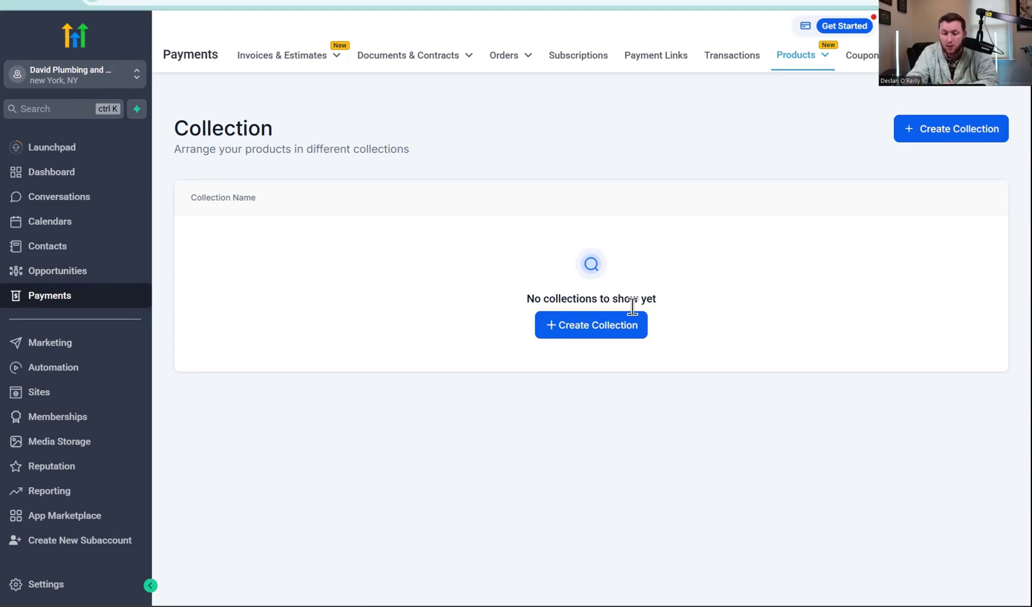
- Create the 'Cotton T' collection with the blue shirts image
left_click(542, 222)
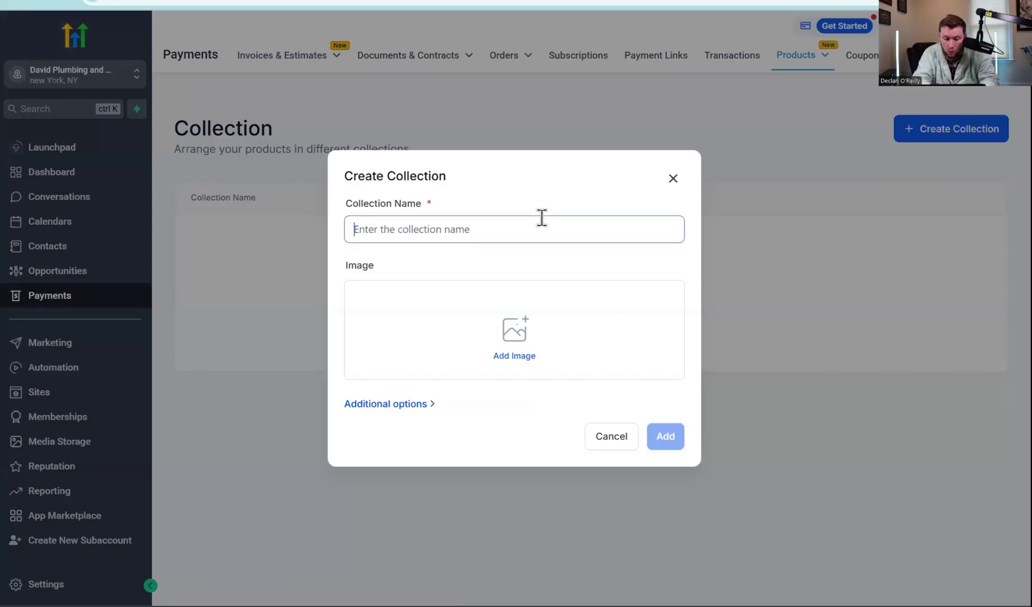
type("Cotton T")
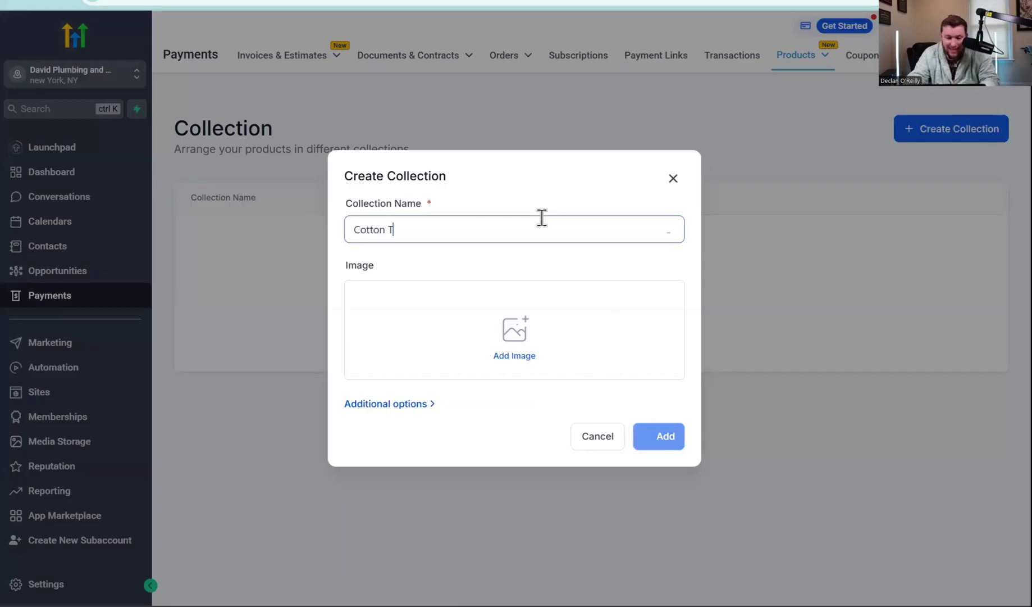
key("Return")
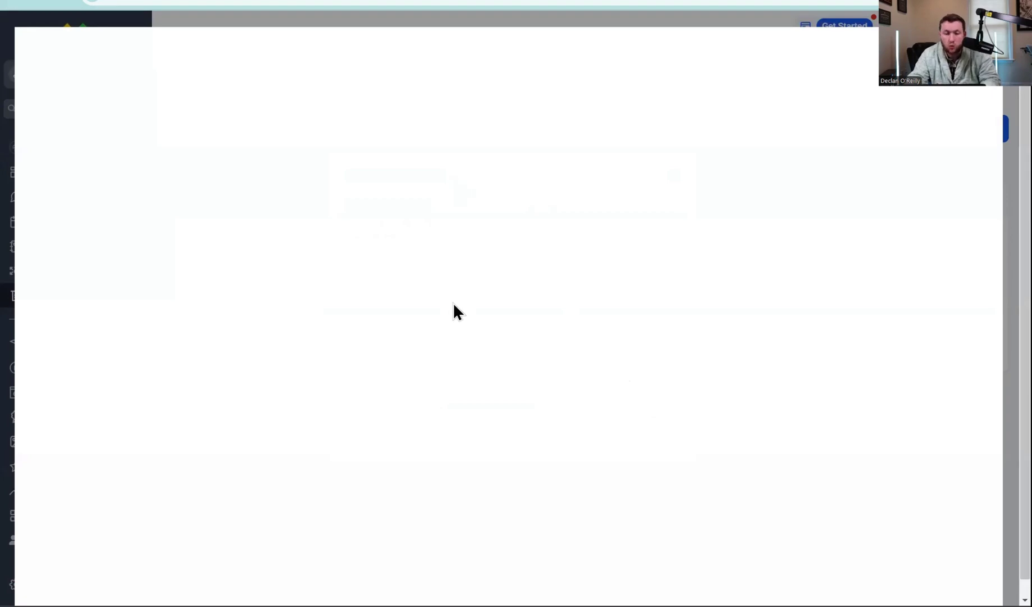
left_click(410, 288)
left_click(667, 471)
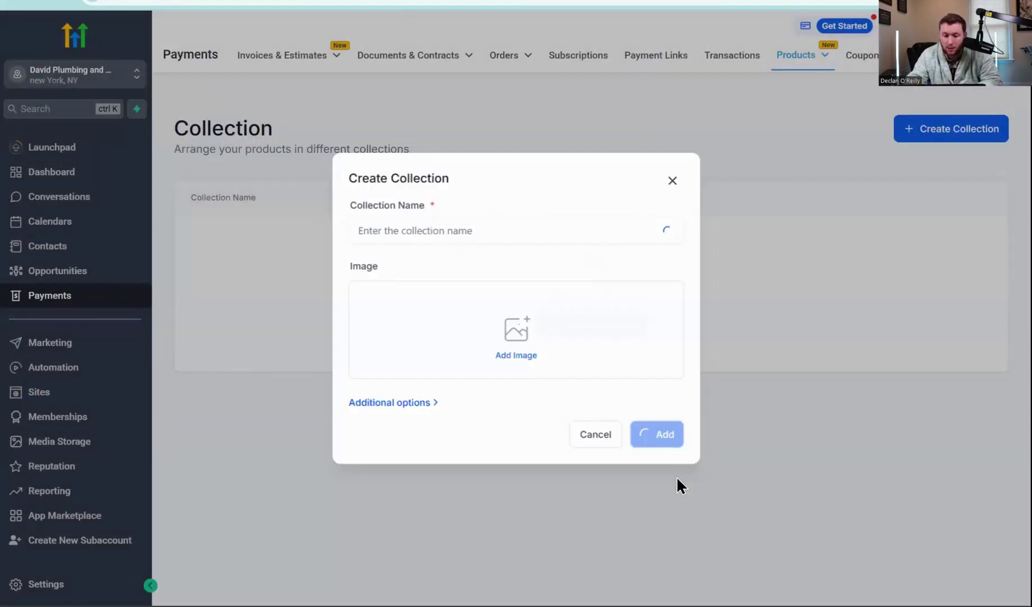
- Edit the T-Shirt product, assign it to the Cotton T collection, and save
mouse_move(801, 55)
left_click(795, 85)
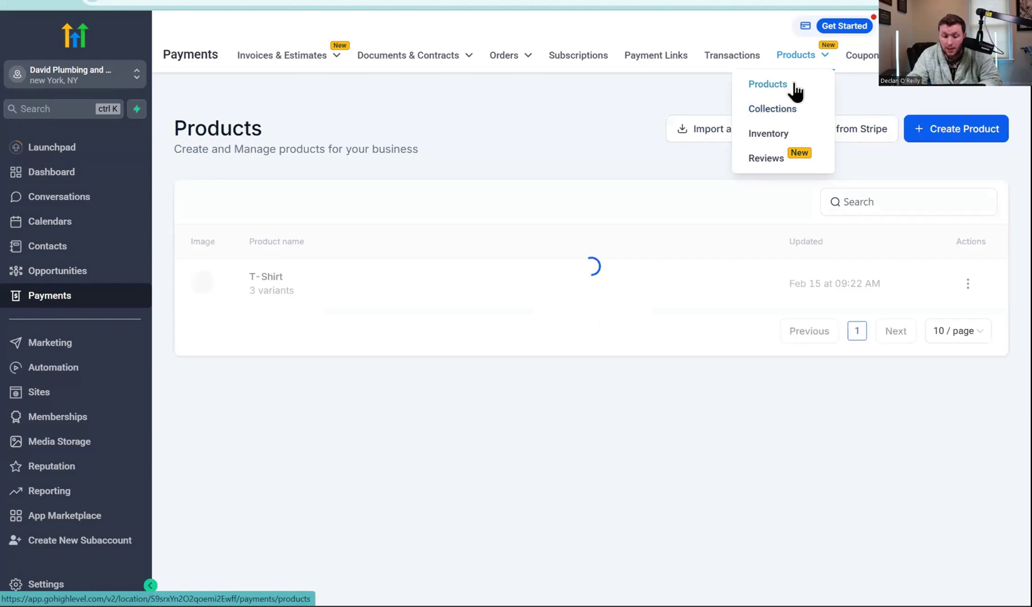
left_click(968, 284)
left_click(971, 233)
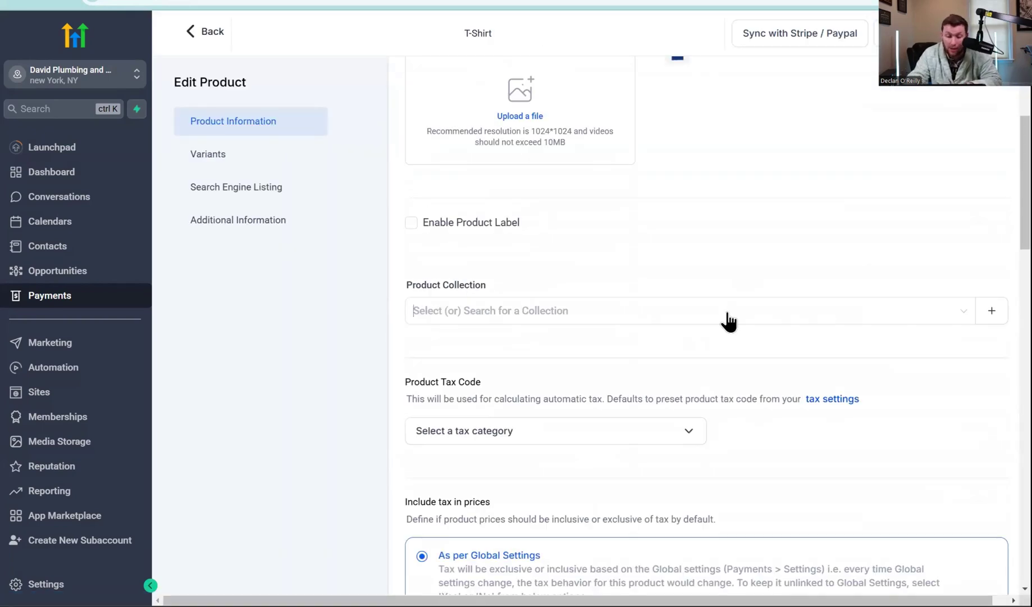
left_click(729, 321)
left_click(651, 343)
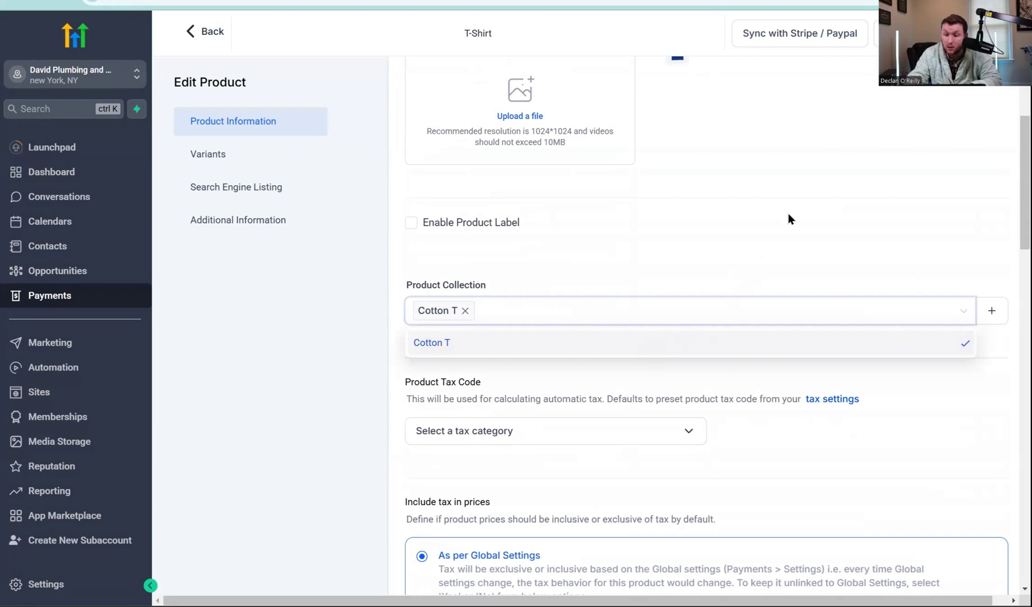
left_click(624, 284)
- Return to Products and open the Collections list to confirm Cotton T appears
left_click(197, 32)
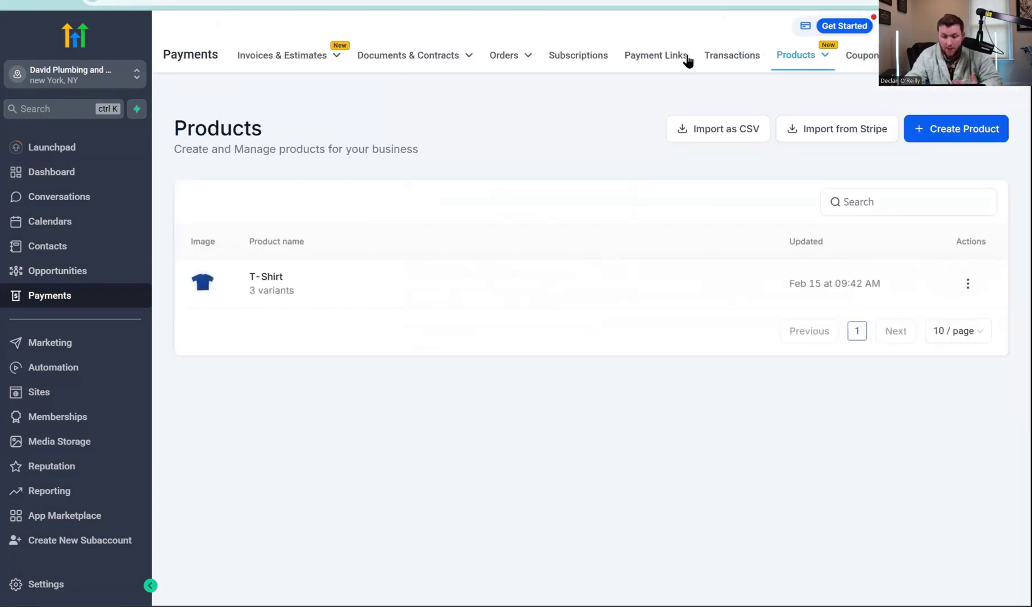
mouse_move(825, 56)
left_click(772, 109)
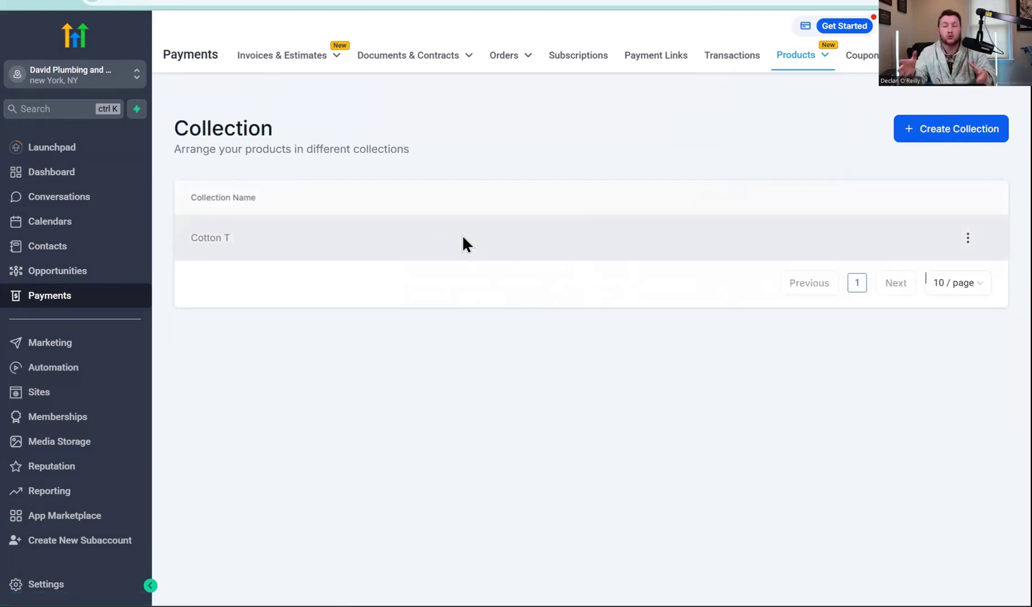
- View T-Shirt stock on the Inventory page, toggling Large's Continue selling on then back off
mouse_move(790, 60)
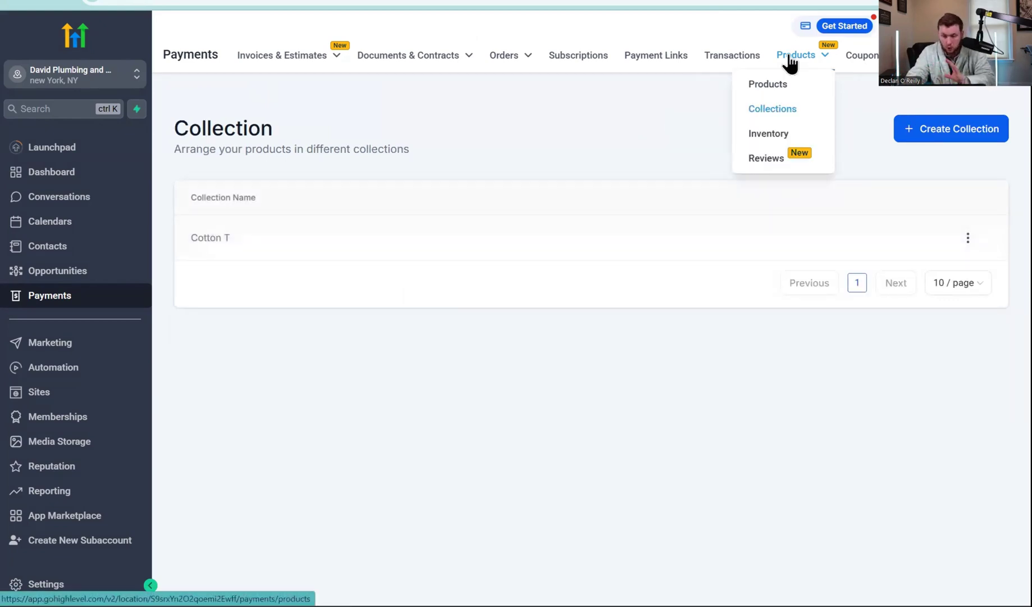
left_click(785, 136)
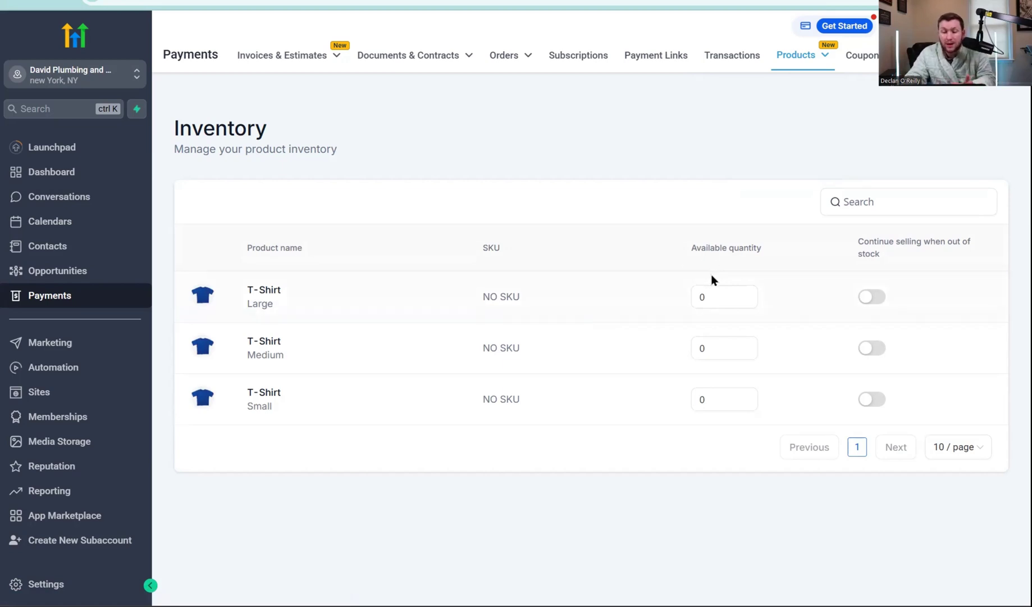
left_click(728, 289)
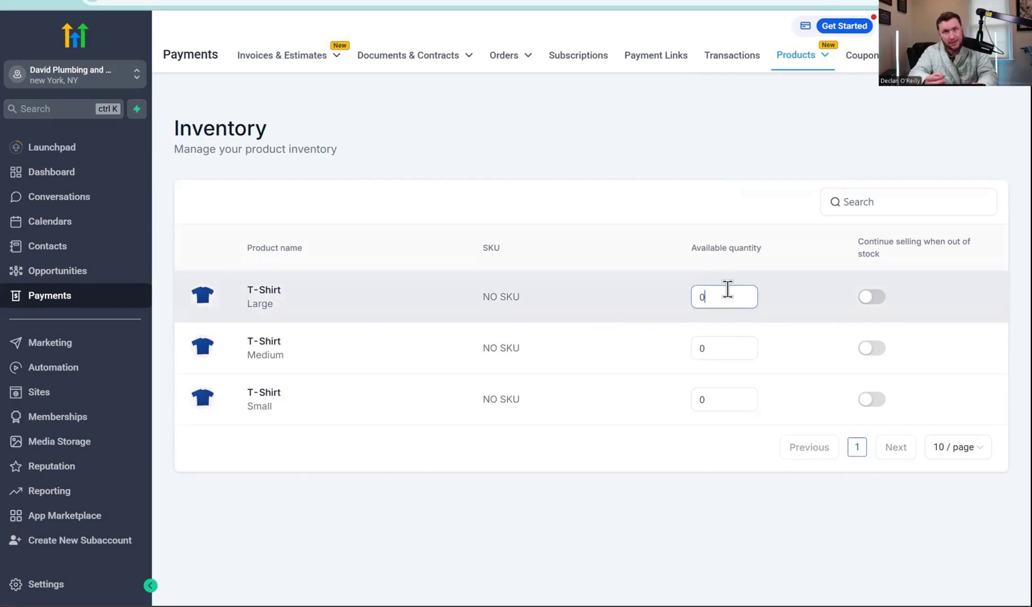
left_click(874, 297)
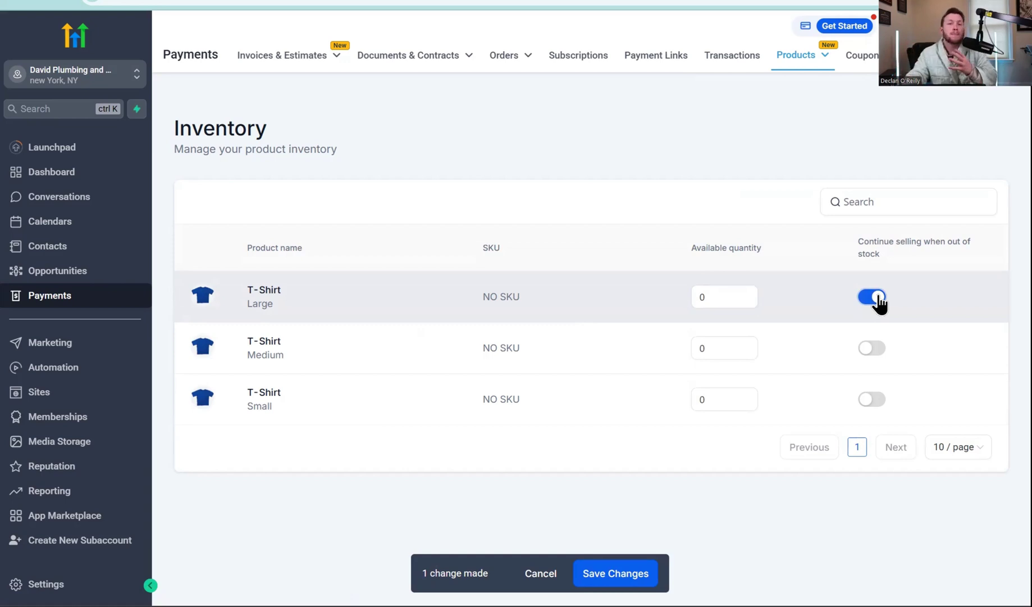
left_click(874, 303)
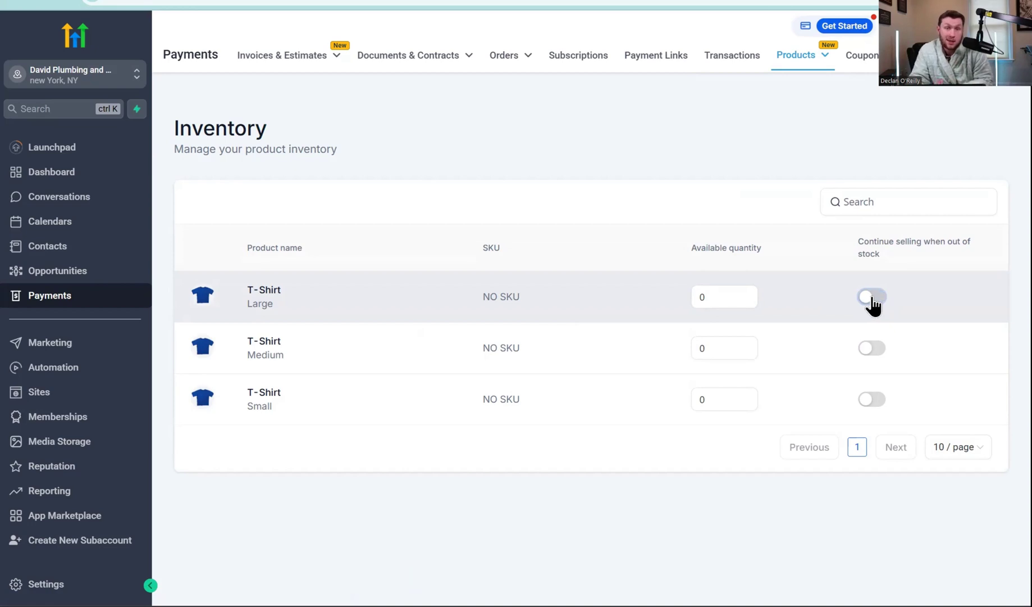
left_click(796, 55)
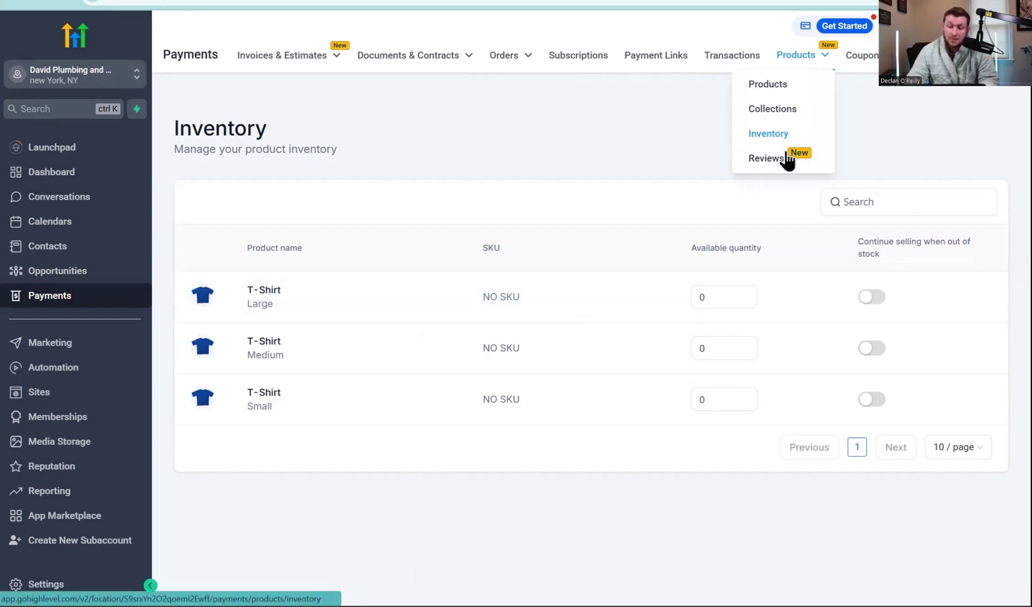
- Open the Product Reviews and Ratings page, which shows no reviews yet
left_click(783, 159)
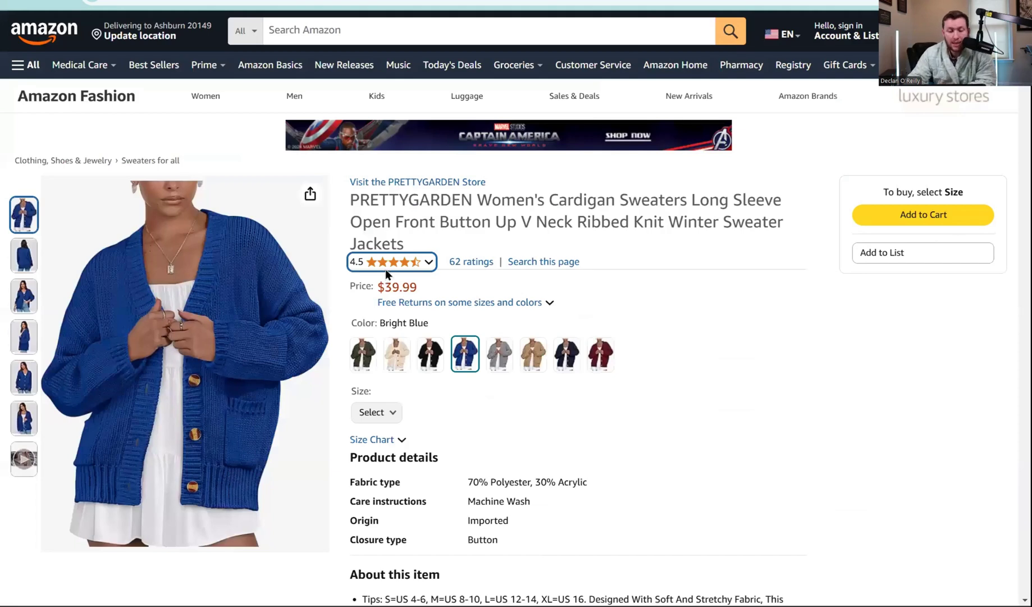
mouse_move(388, 268)
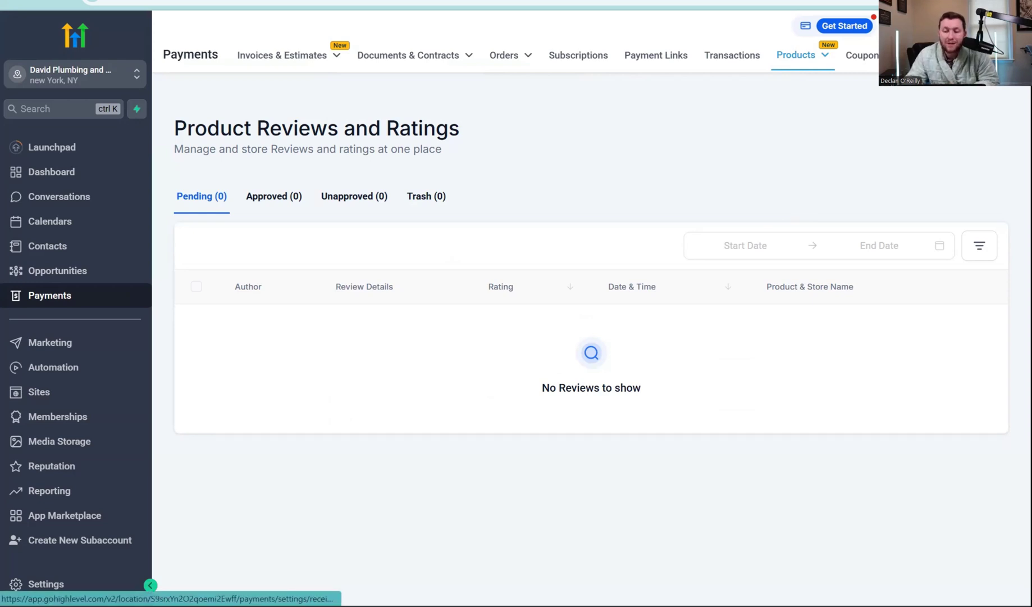
- Browse the Receipts, Taxes, Notifications and Shipping & Delivery payment settings
left_click(1006, 55)
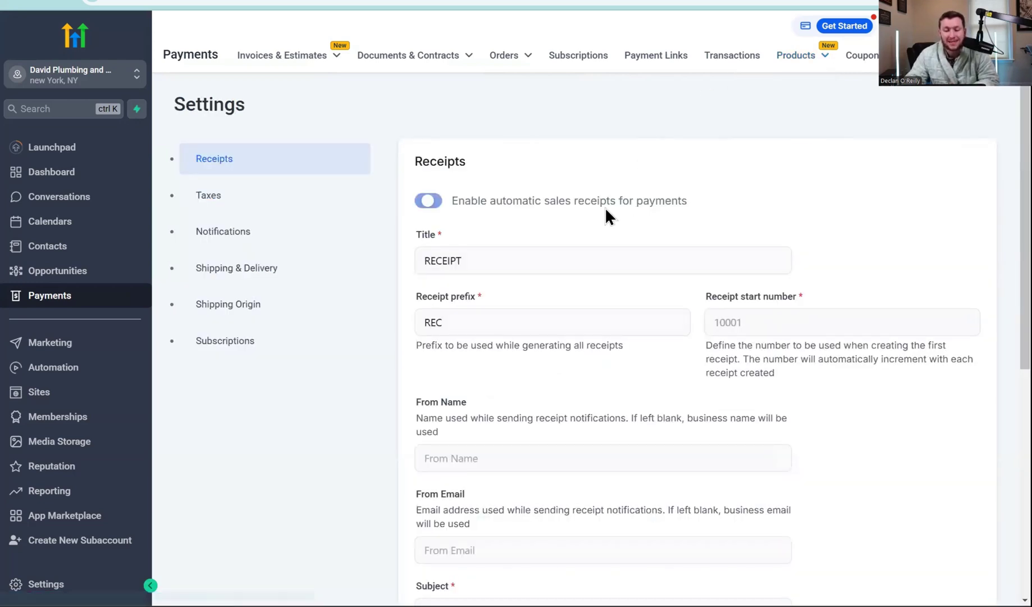
scroll(510, 212, "down", 4)
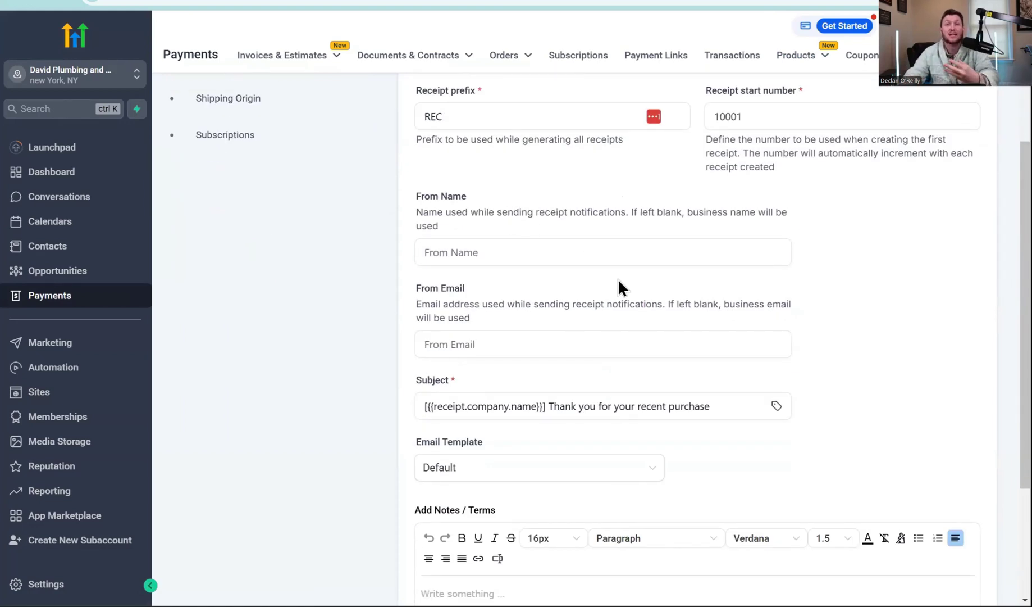
scroll(592, 275, "up", 4)
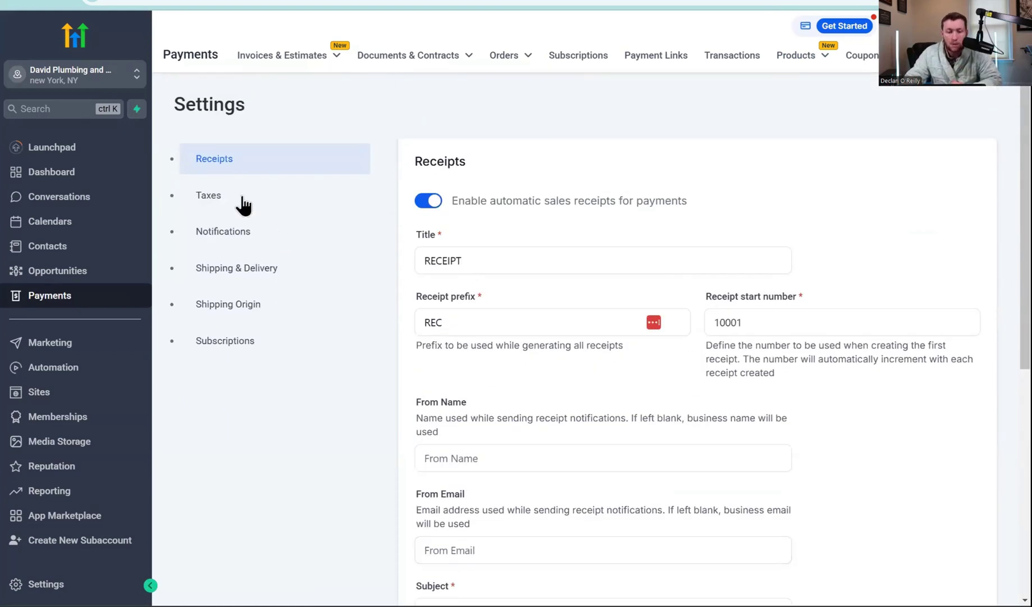
left_click(242, 204)
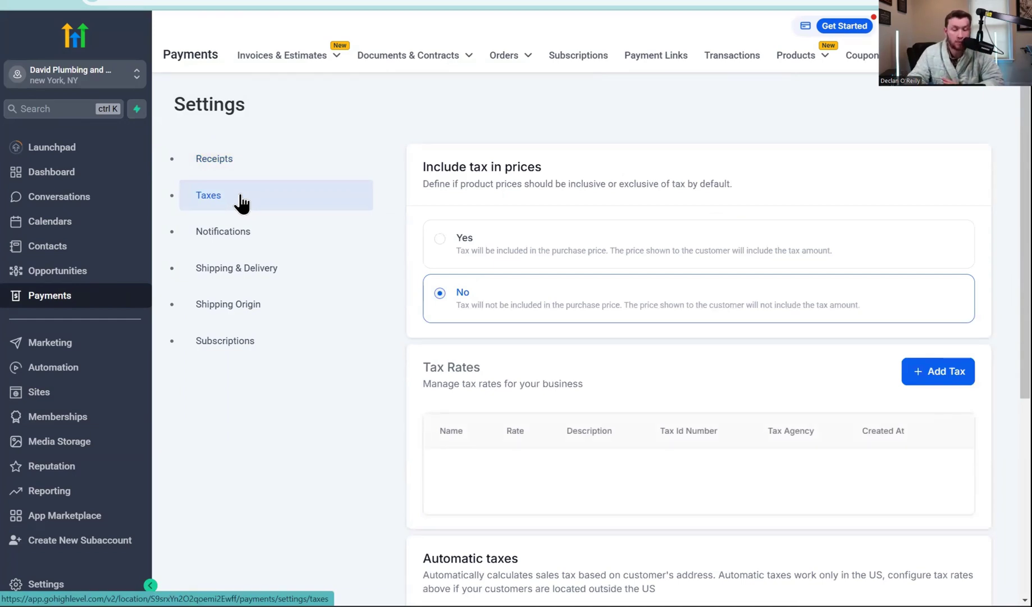
left_click(256, 238)
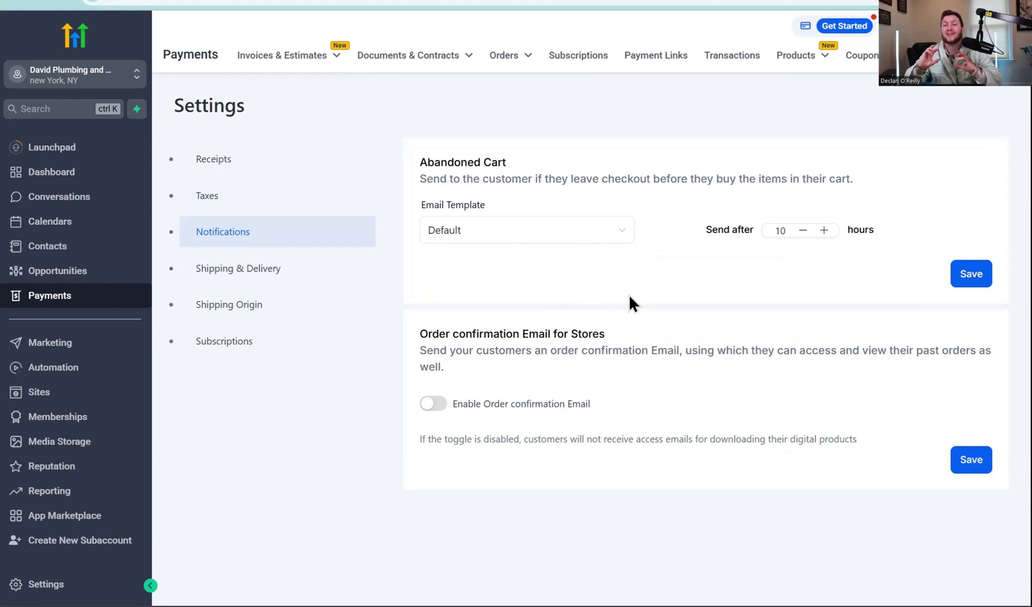
left_click(293, 271)
- Check Shipping Origin and the empty shipping zones, then the Subscriptions failed-payment retry settings
left_click(282, 304)
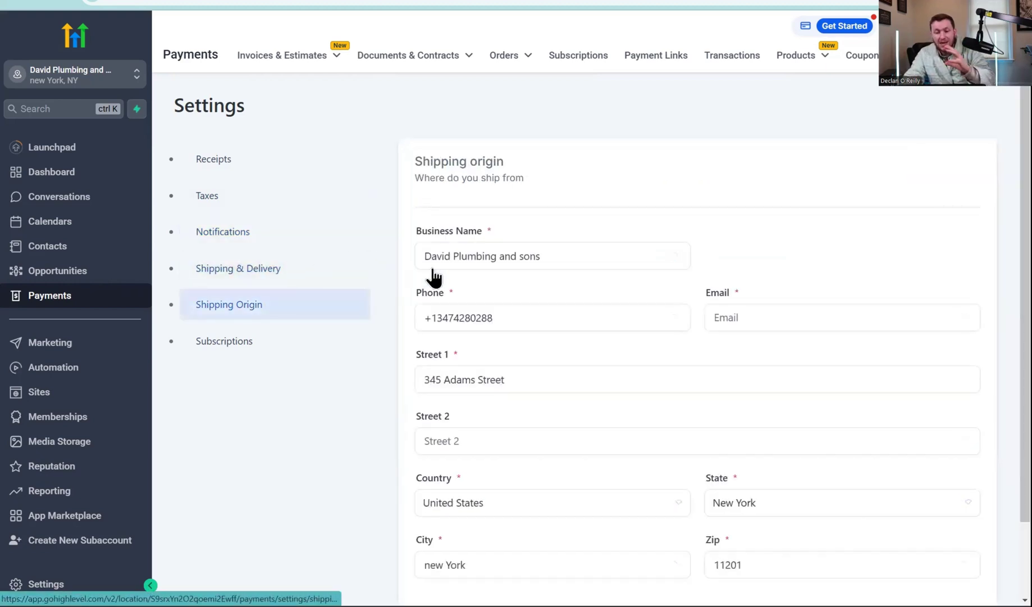
left_click(282, 277)
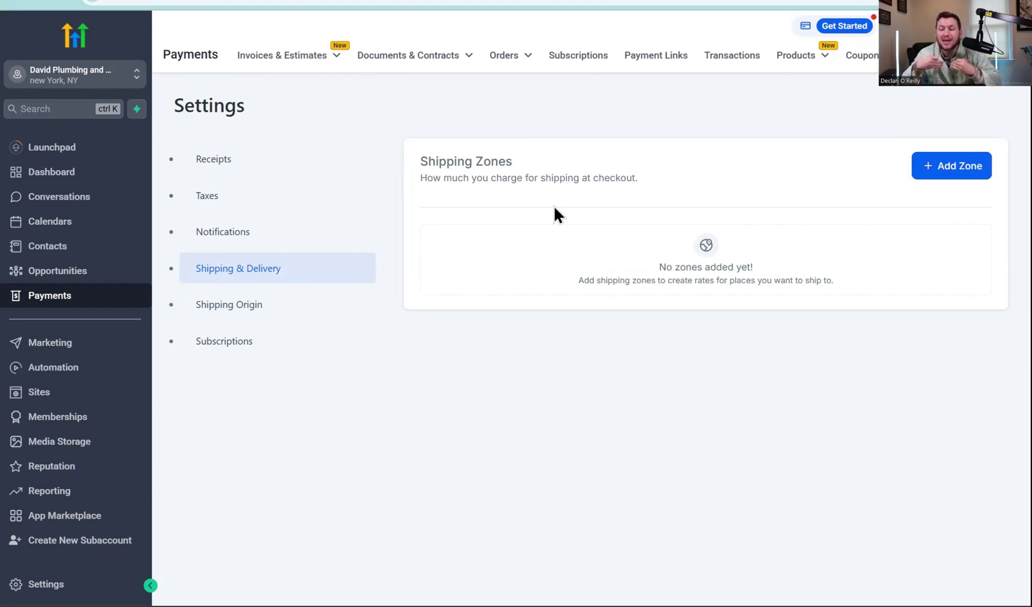
left_click(283, 347)
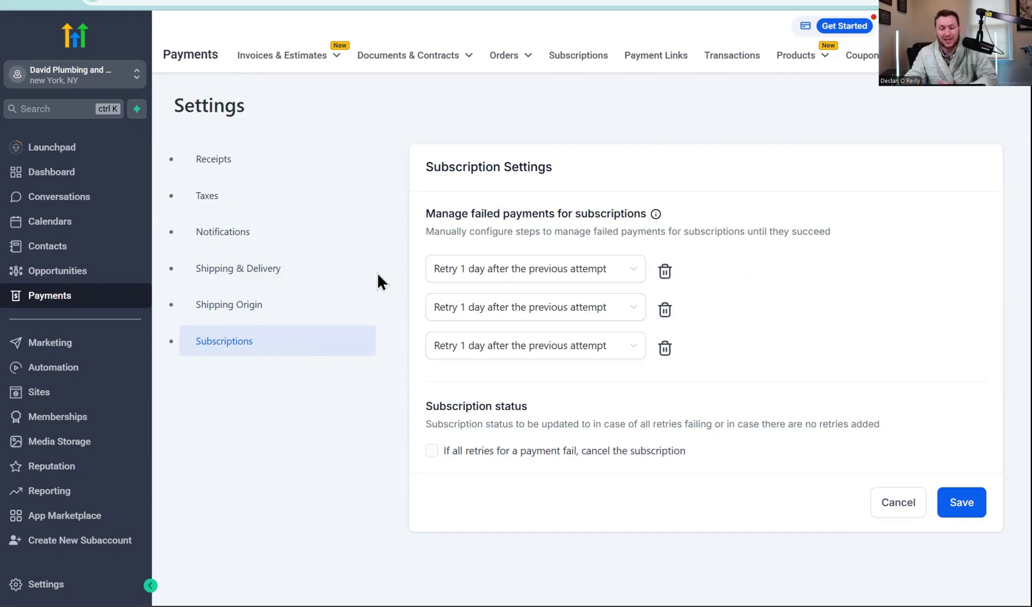
- Revisit Receipts settings, inspecting the receipt start number 10001 without changing it
left_click(251, 169)
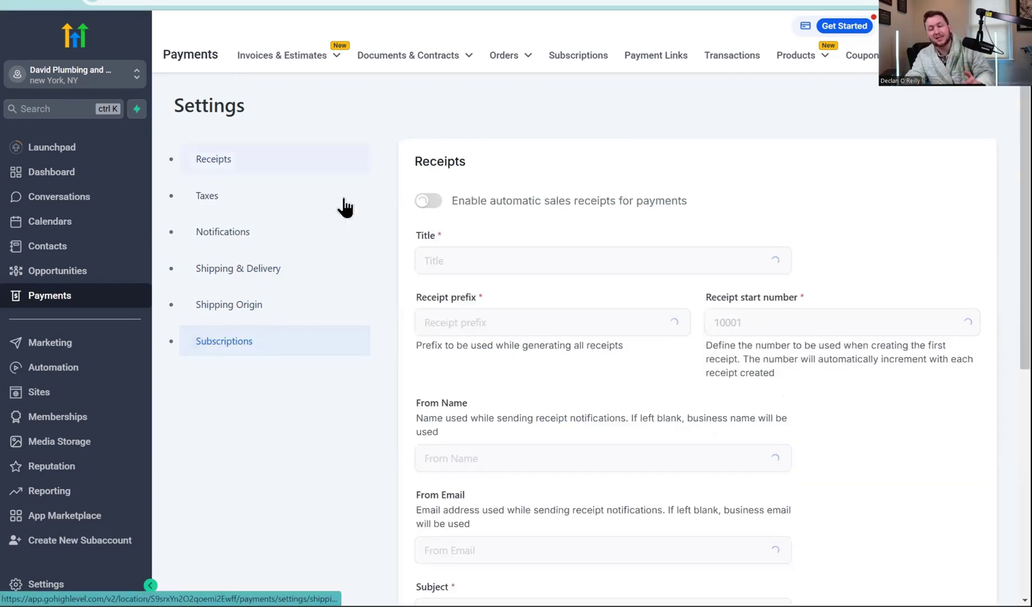
left_click(753, 322)
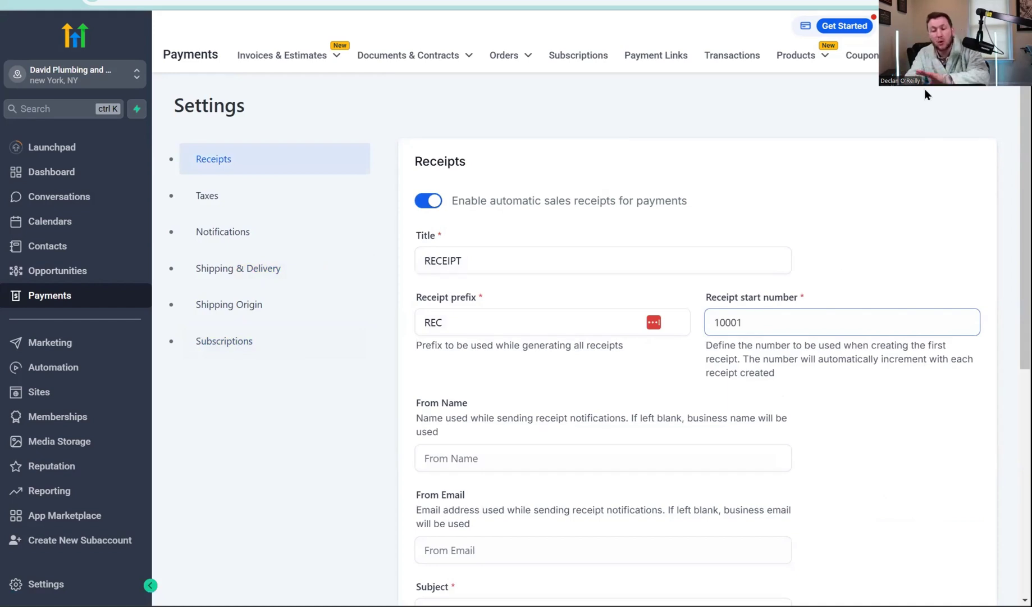
left_click(731, 122)
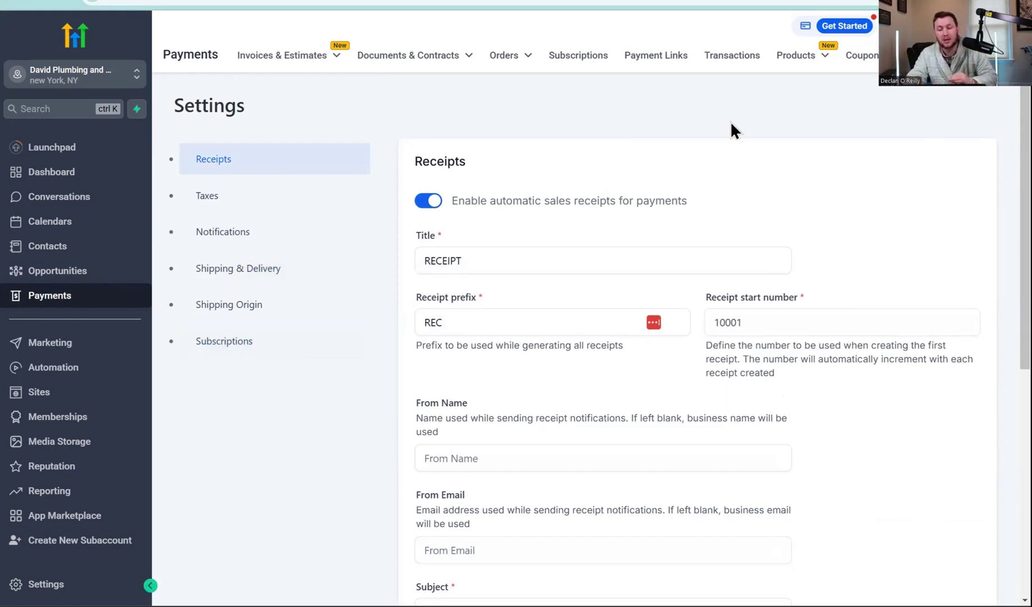